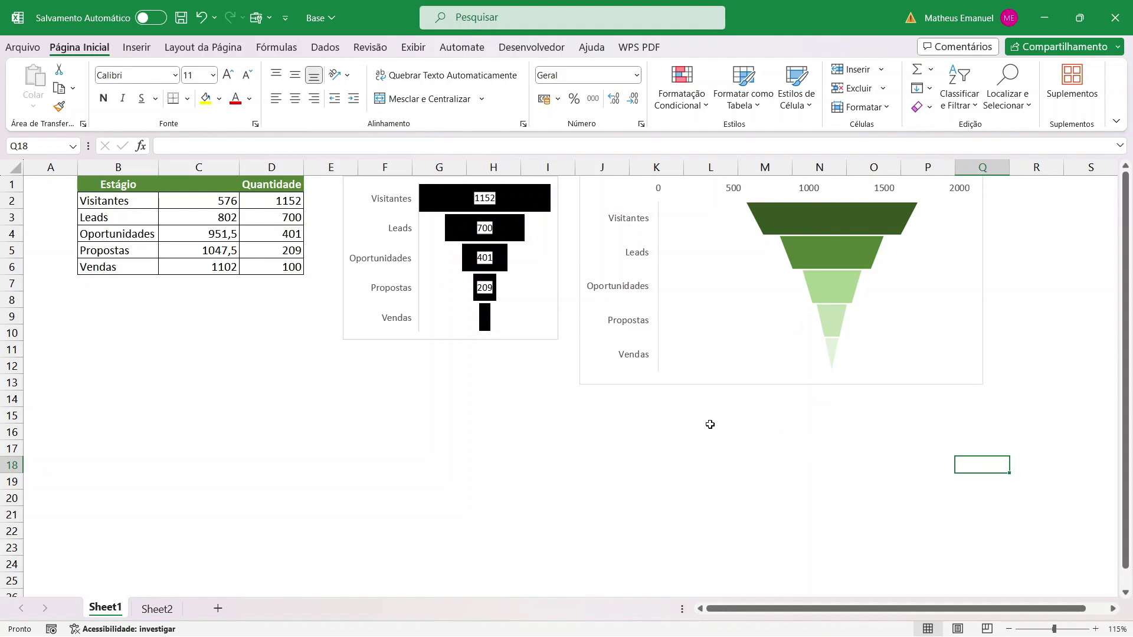
Delete the old black funnel chart on Sheet2
mouse_move(719, 365)
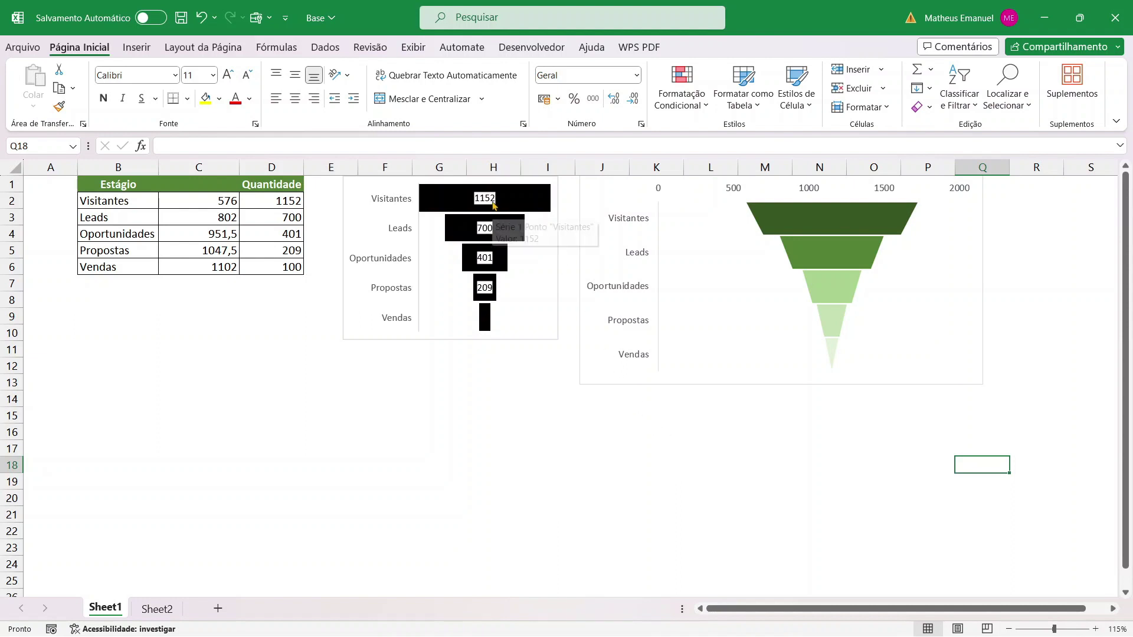
mouse_move(857, 222)
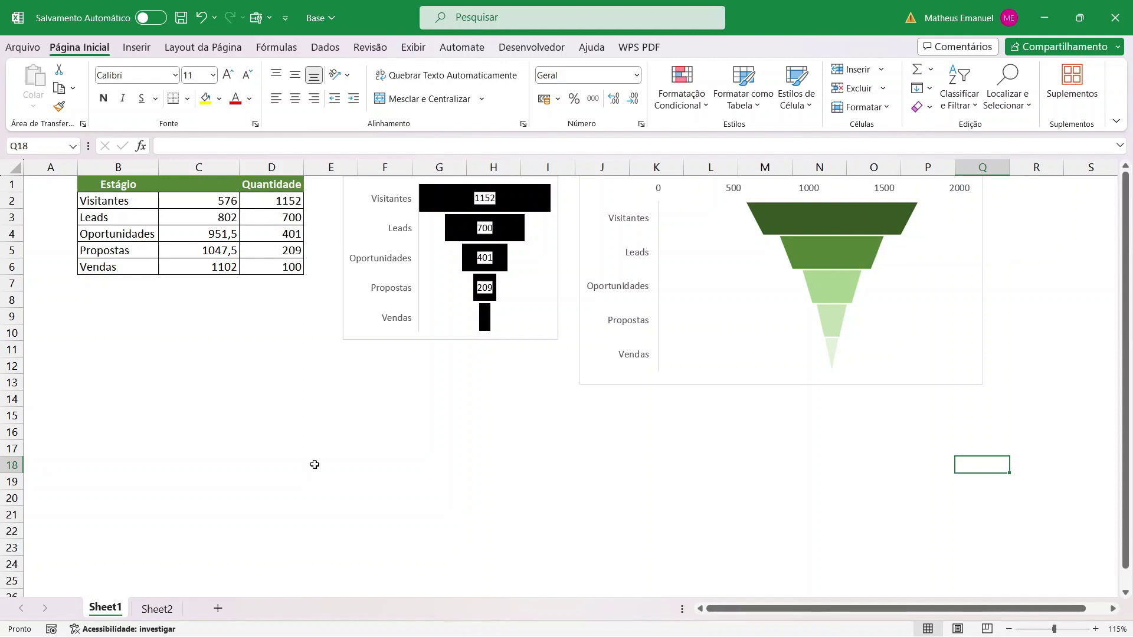
click(157, 609)
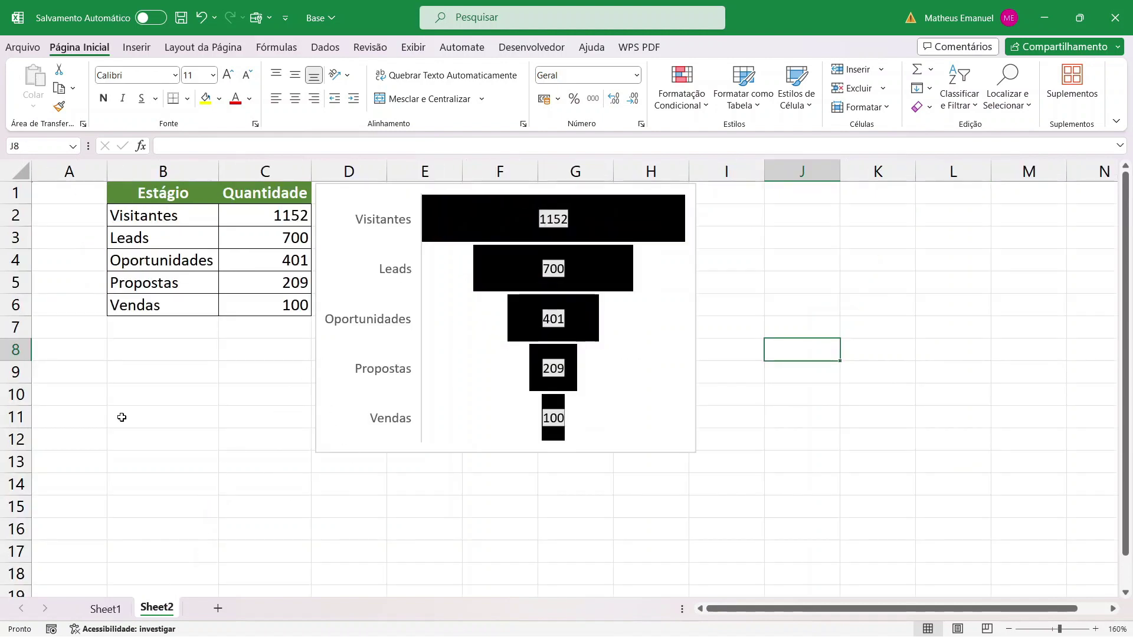
click(334, 432)
key(Delete)
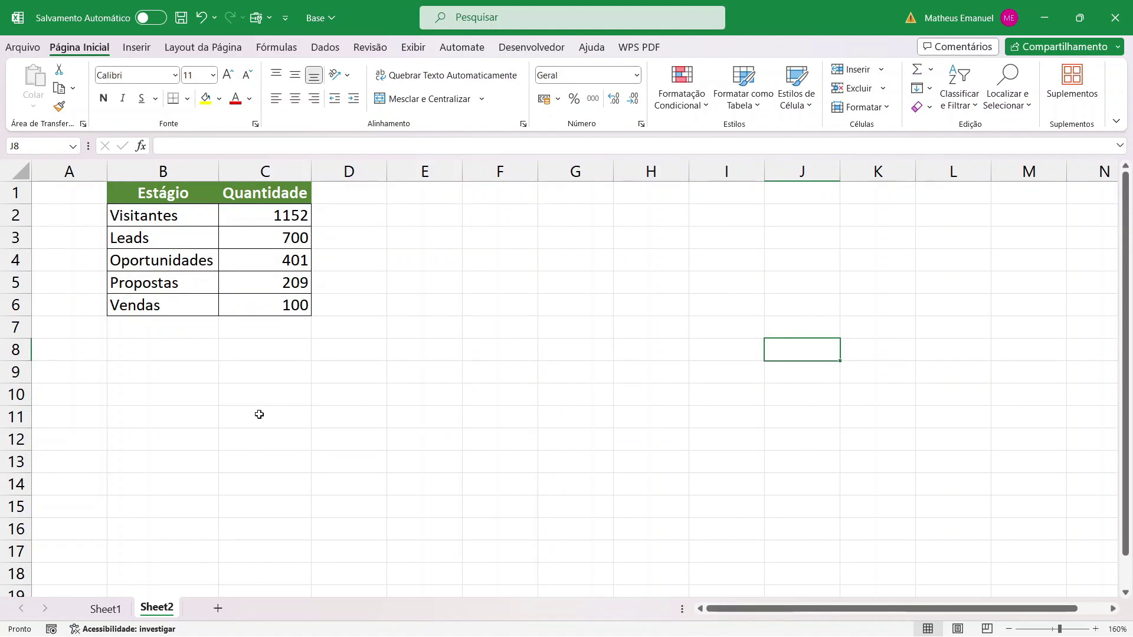
Select the Estágio and Quantidade table B1:C6 as chart data
click(160, 167)
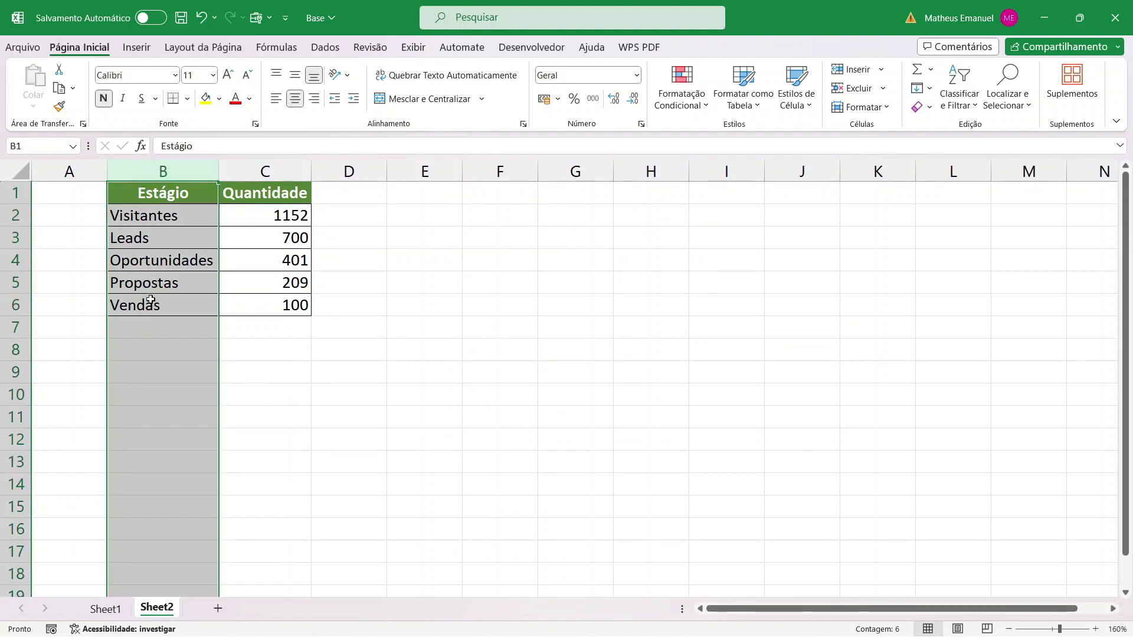
click(151, 347)
click(147, 329)
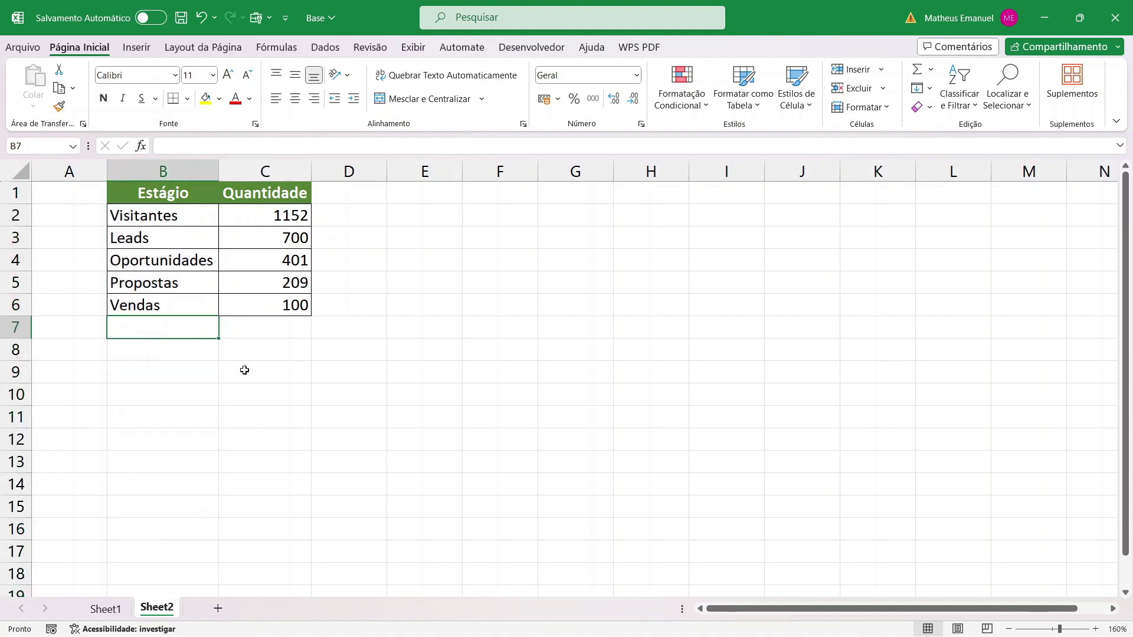
click(243, 370)
click(274, 172)
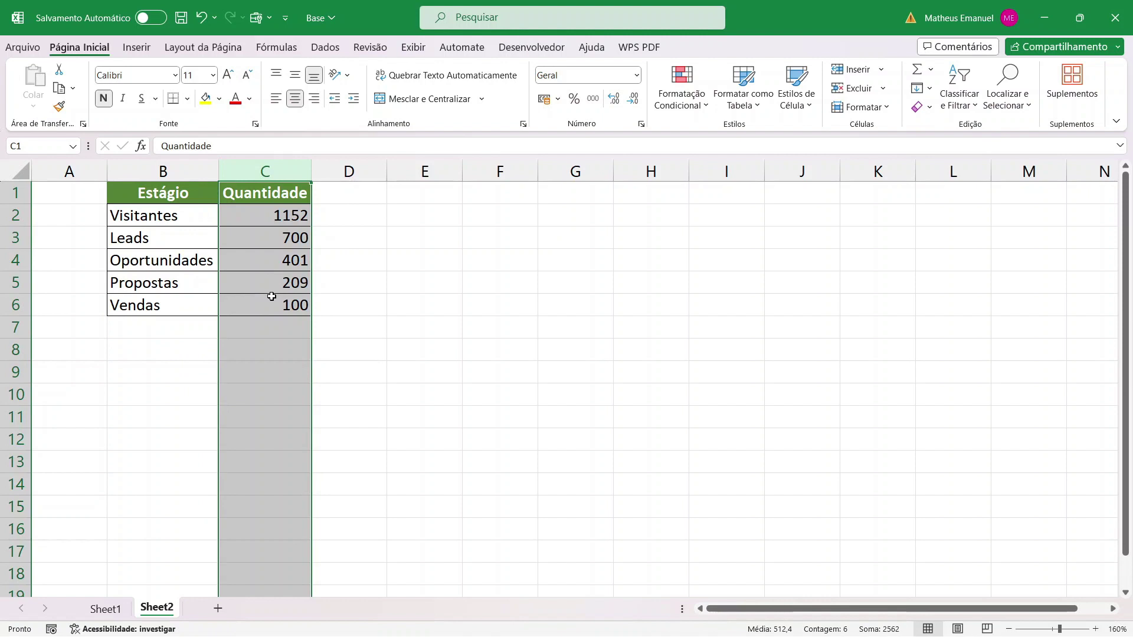
click(664, 381)
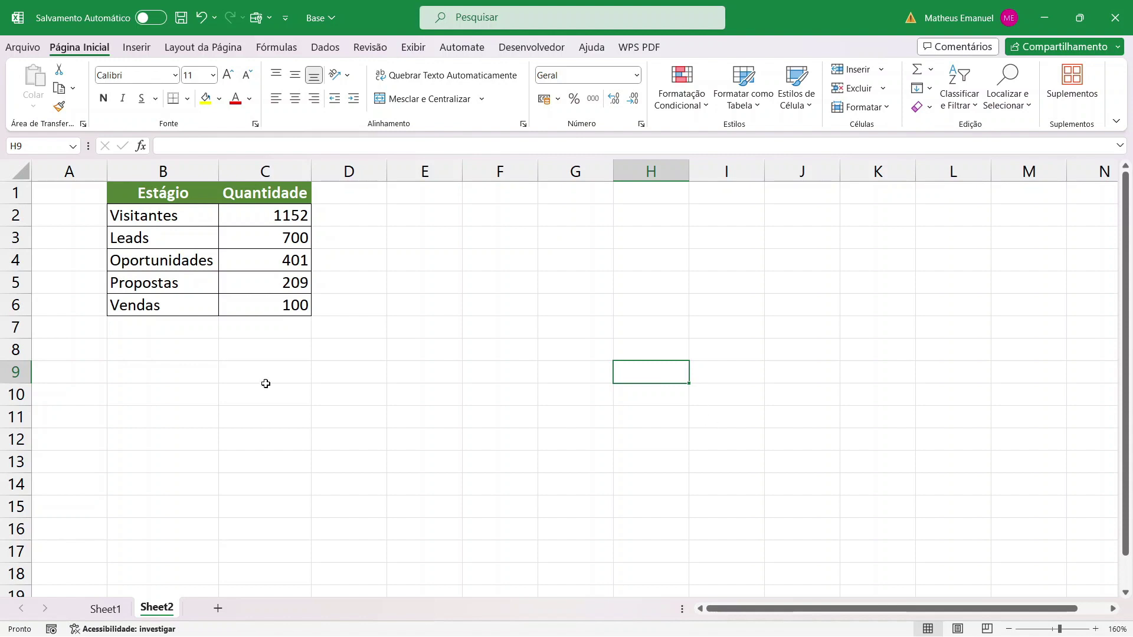
drag(163, 190, 259, 304)
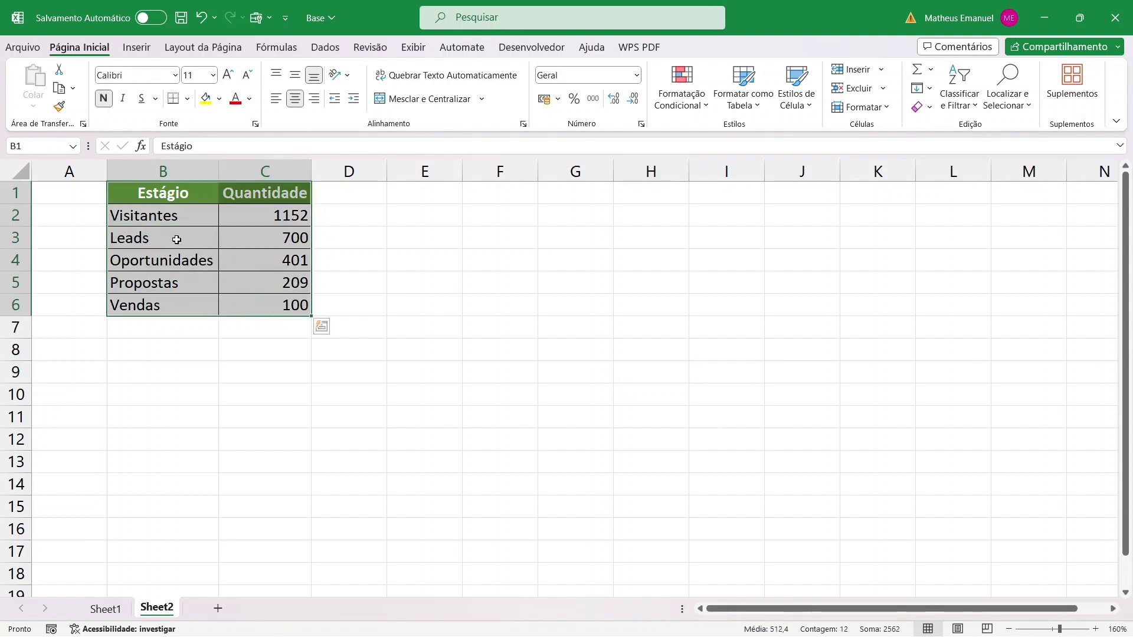
drag(171, 215, 163, 306)
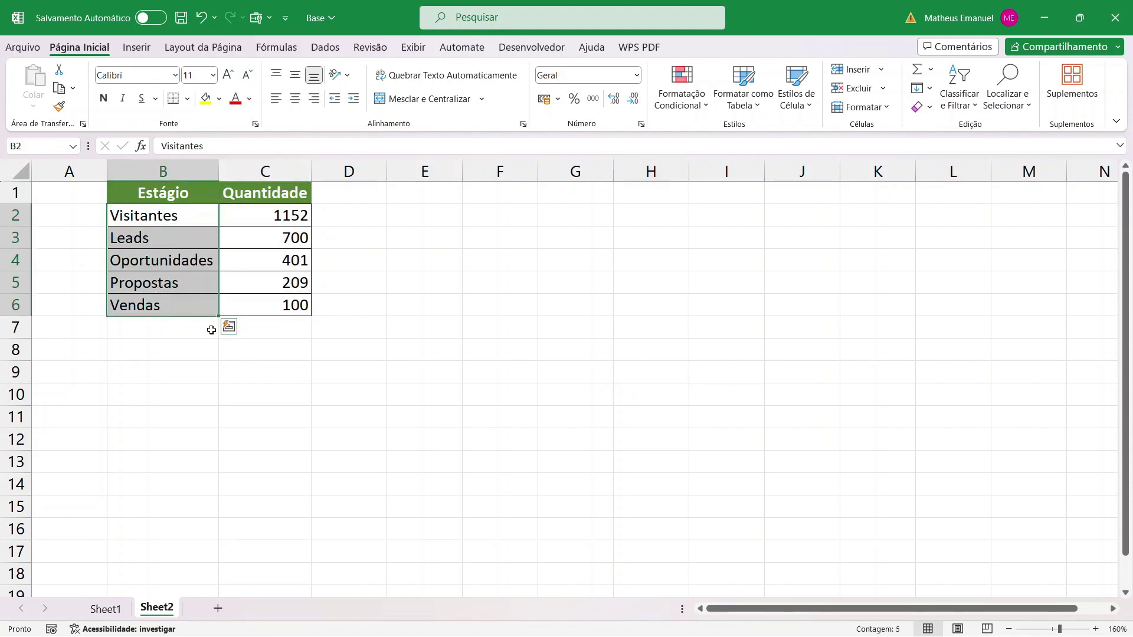
click(211, 411)
drag(284, 215, 269, 375)
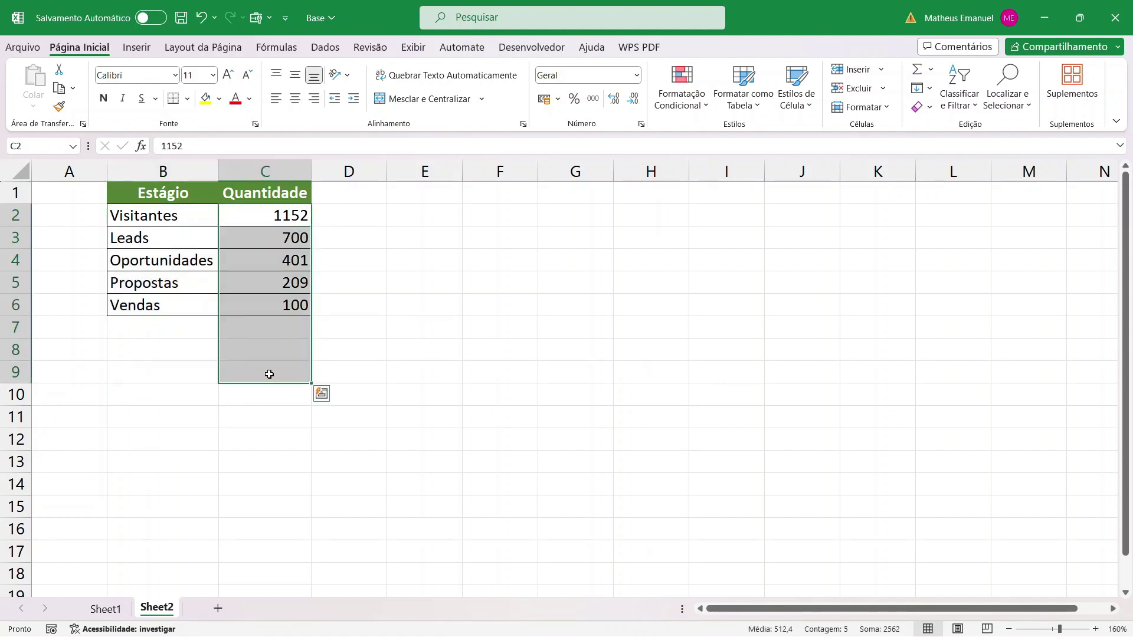
click(215, 440)
drag(163, 196, 277, 311)
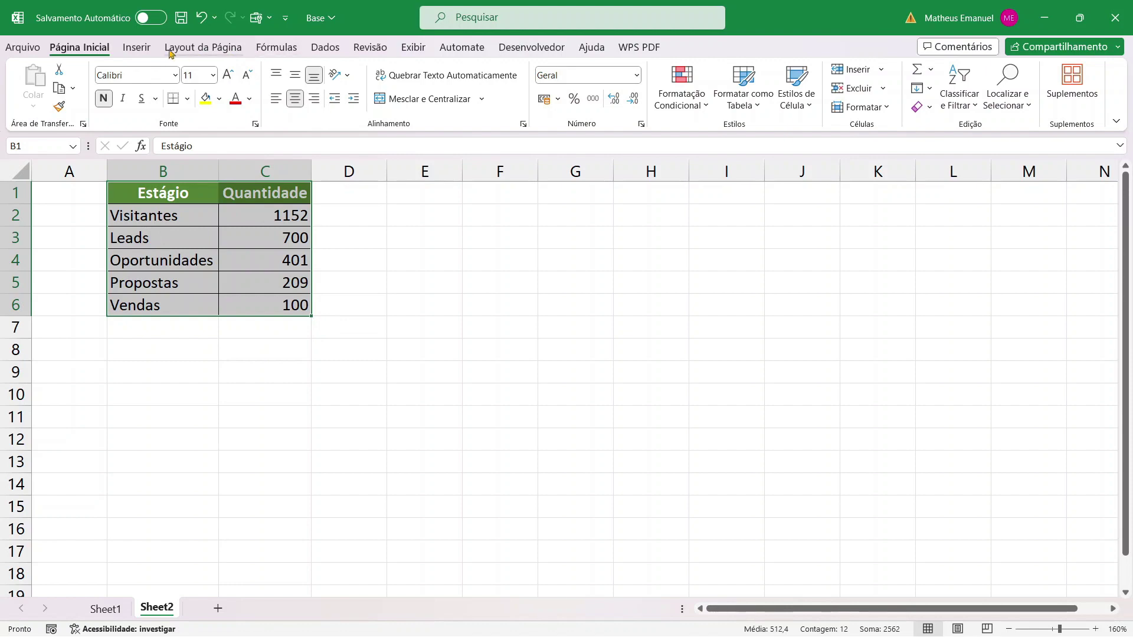
Insert a Funil chart of the table from Gráficos Recomendados > Todos os Gráficos
click(137, 48)
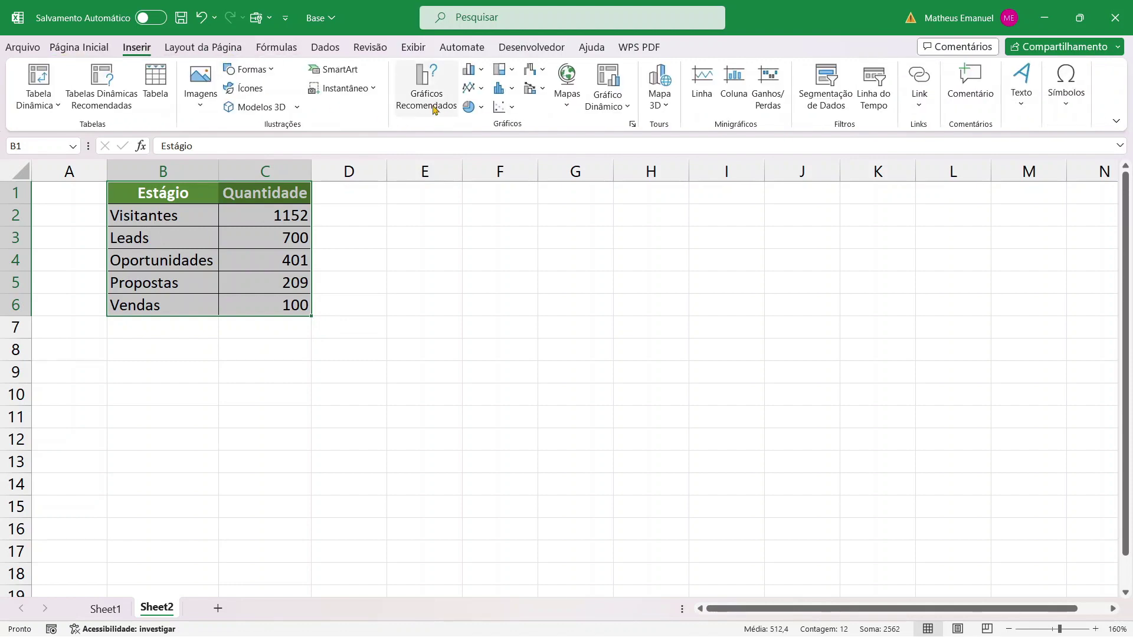
click(434, 109)
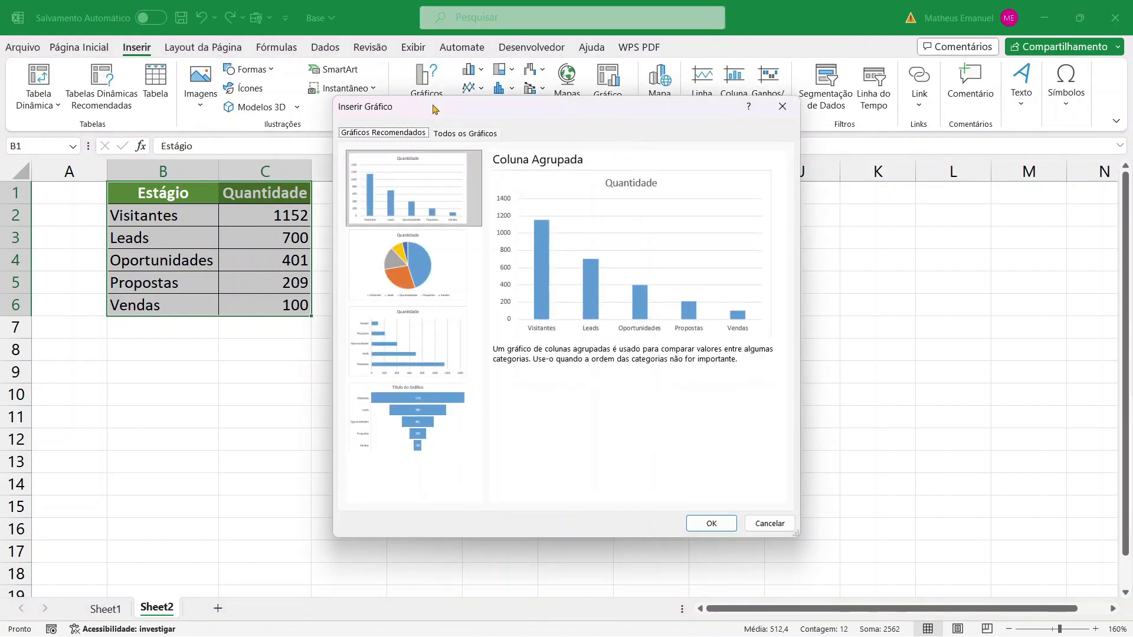
click(412, 438)
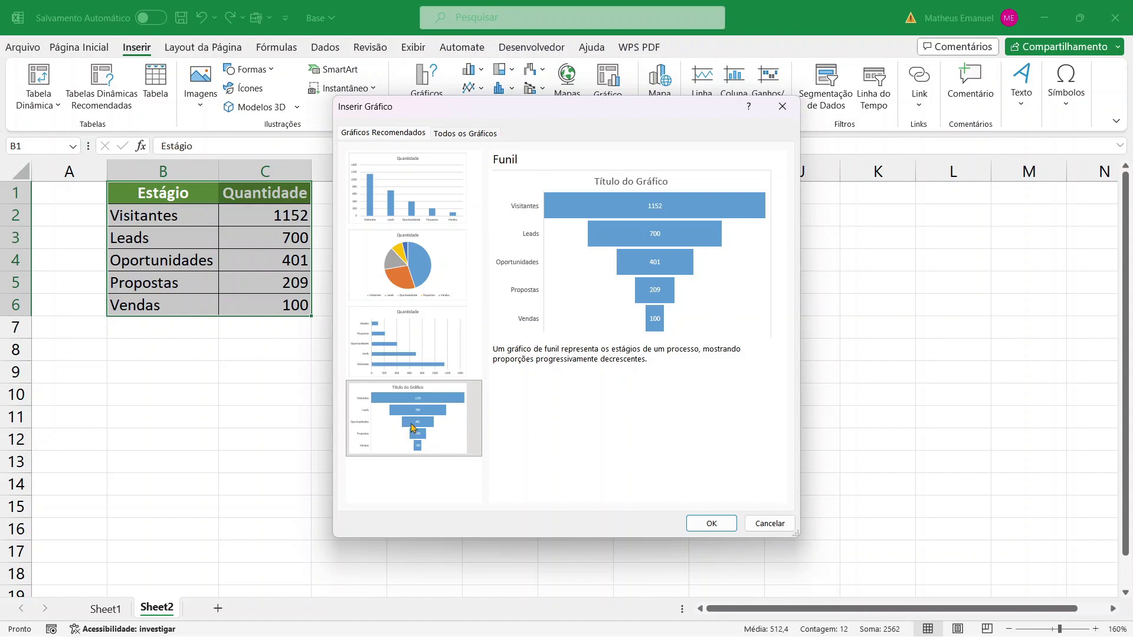
click(465, 133)
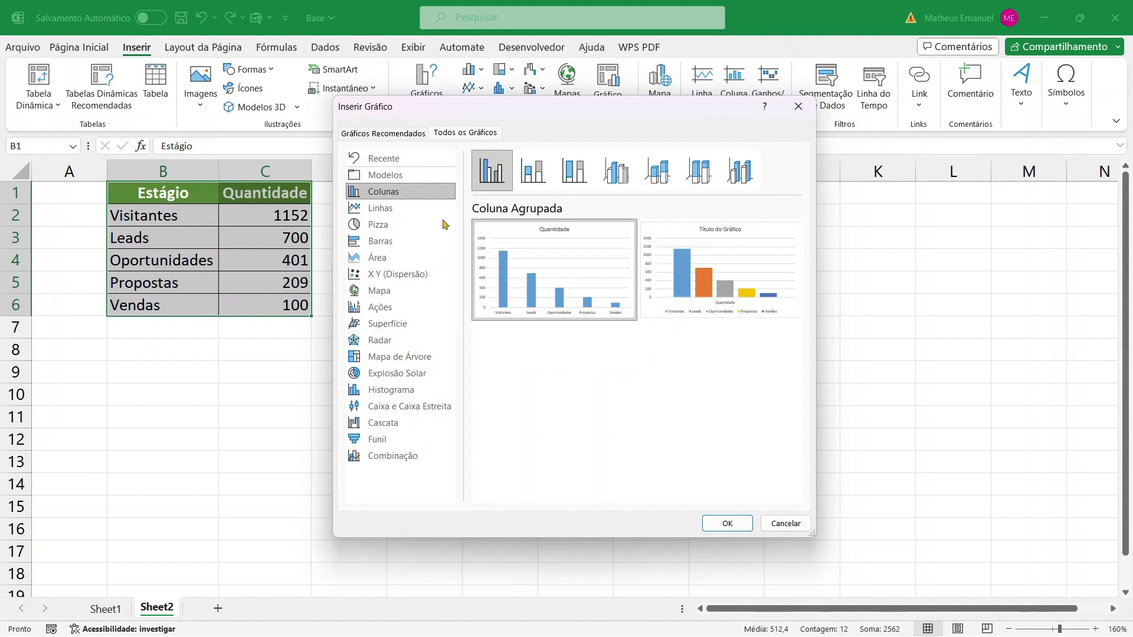
click(396, 442)
mouse_move(558, 316)
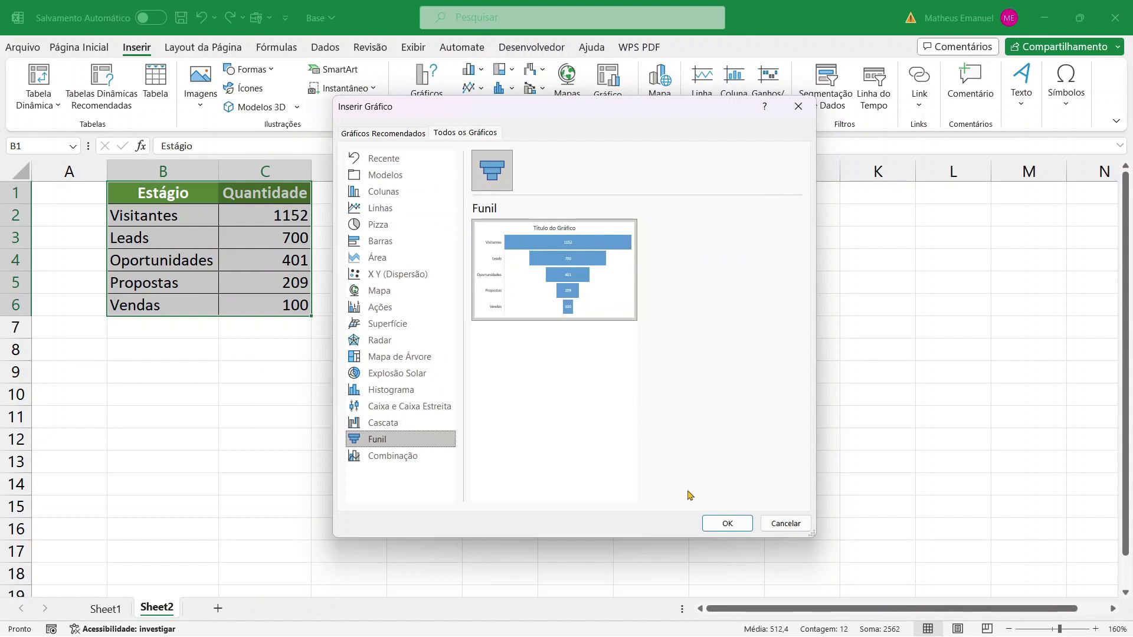
click(728, 524)
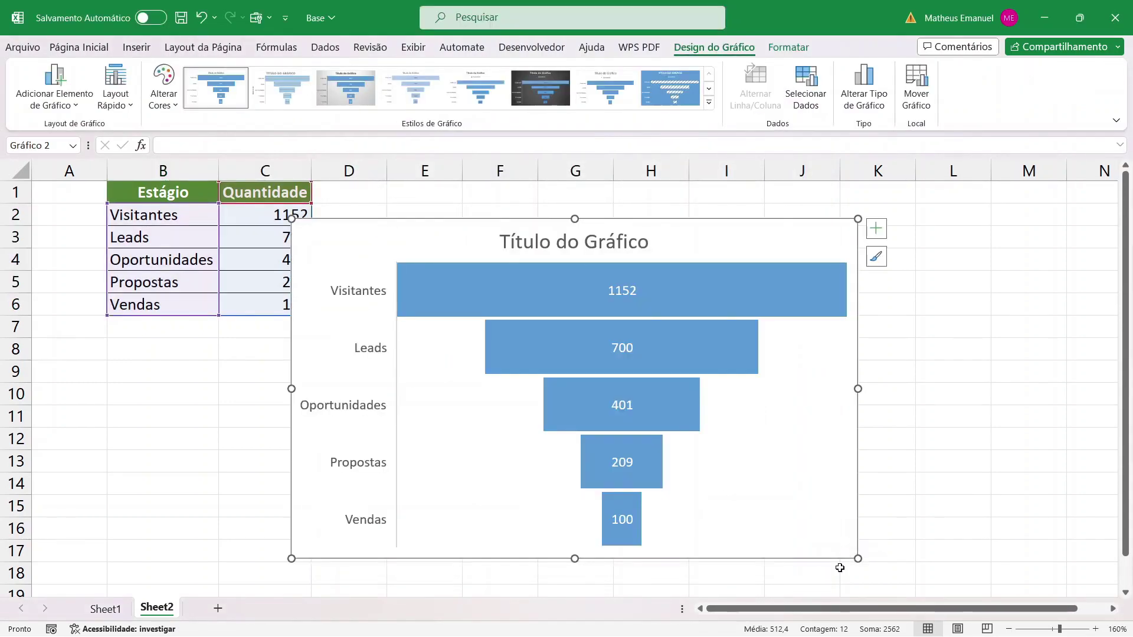
Shrink the funnel chart, move it beside the table and delete 'Título do Gráfico'
drag(857, 559, 778, 531)
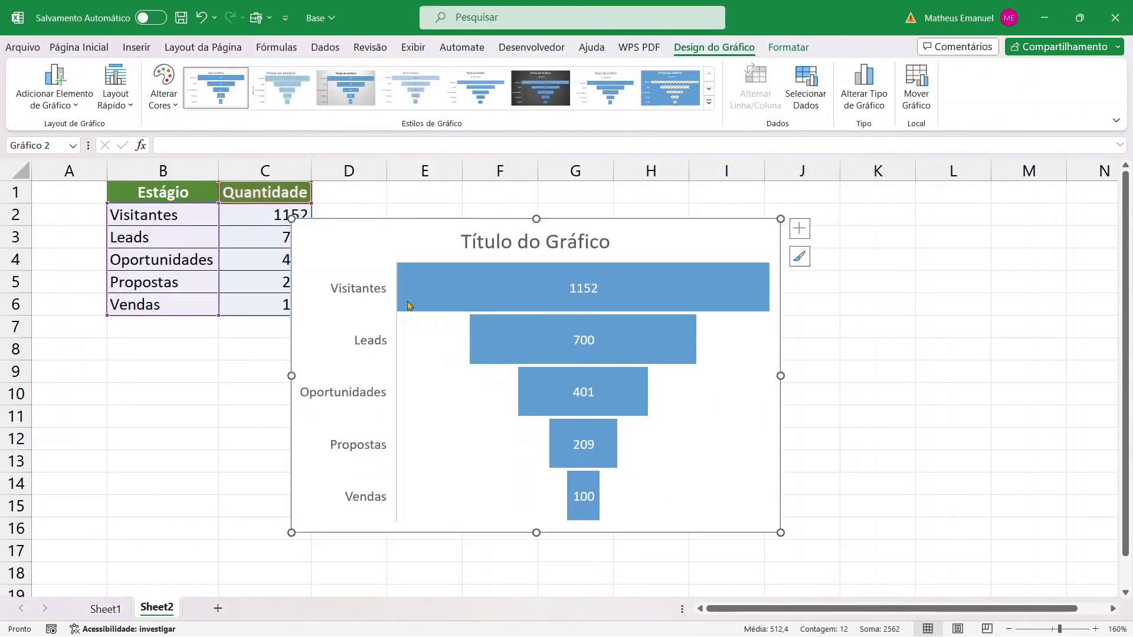
mouse_move(379, 243)
mouse_down()
mouse_move(408, 221)
mouse_move(400, 203)
mouse_up()
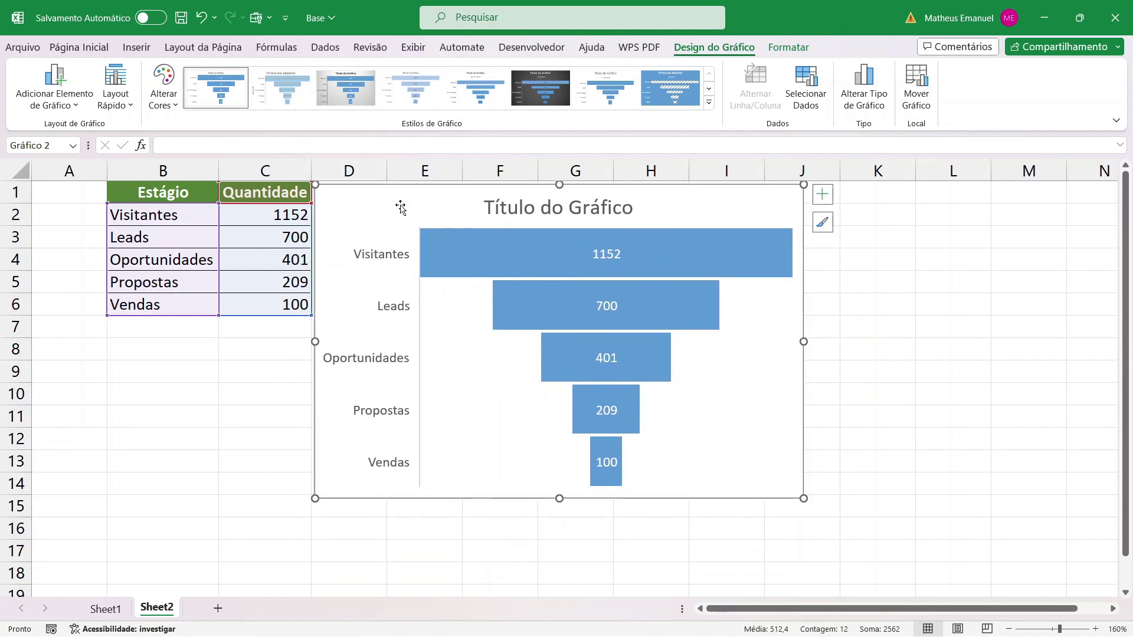
click(511, 216)
key(Delete)
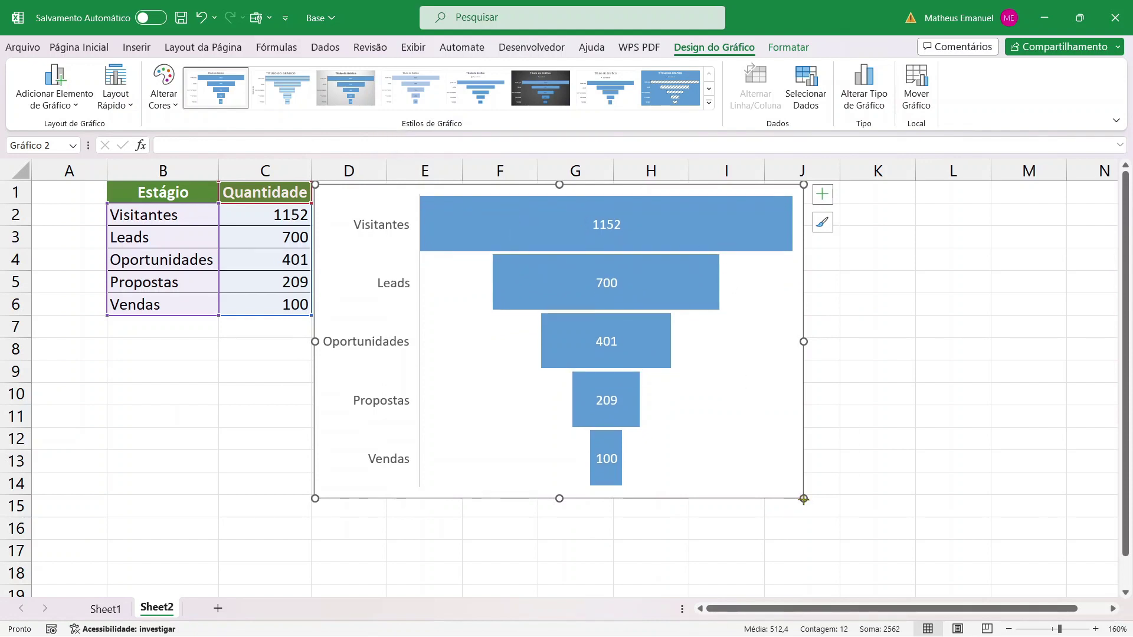
drag(804, 501, 658, 425)
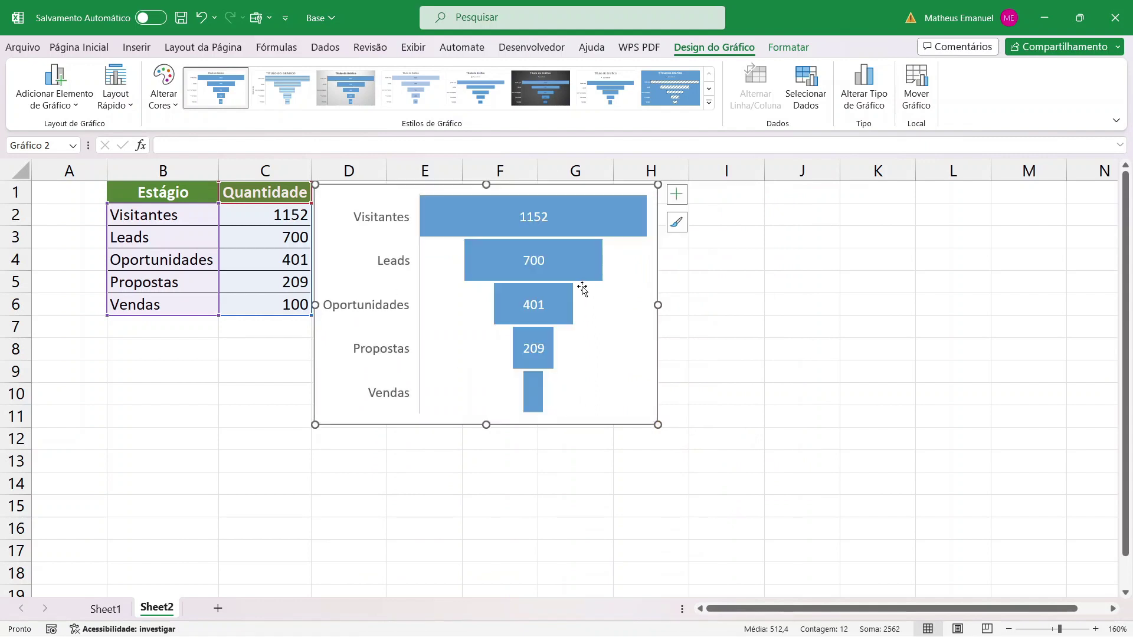
click(597, 229)
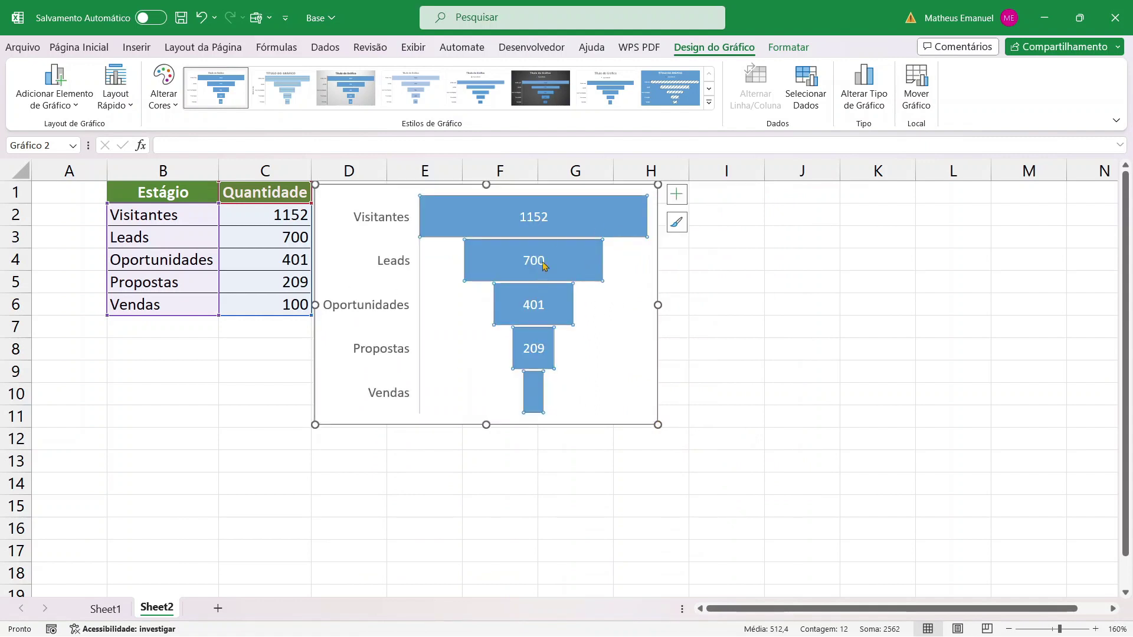
mouse_move(442, 212)
Fill the funnel bars with black
click(791, 47)
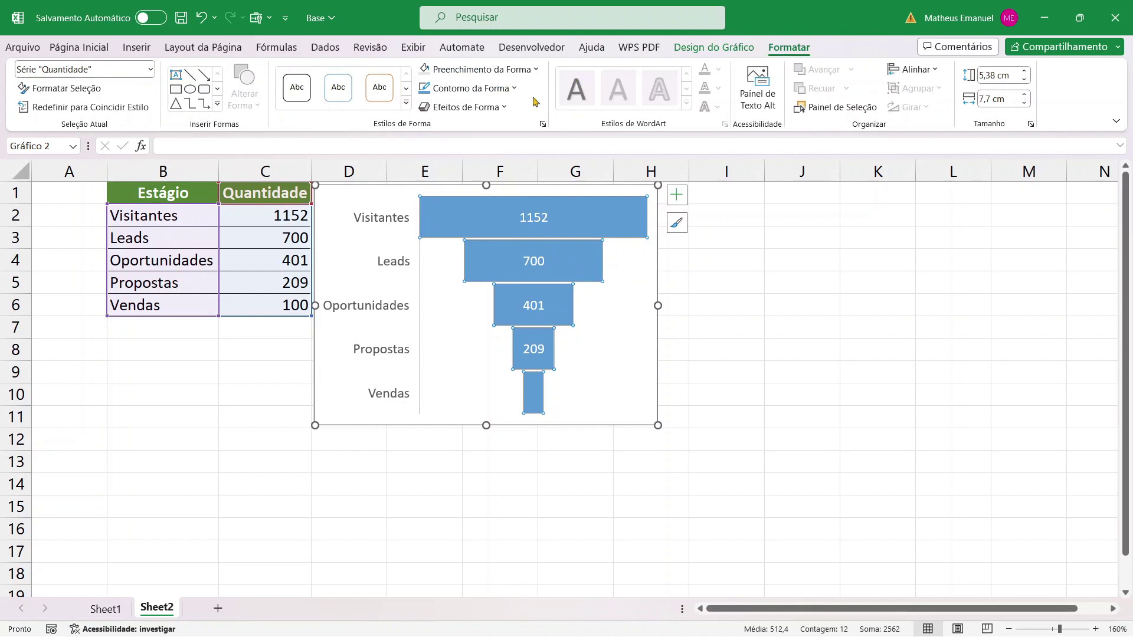
click(479, 69)
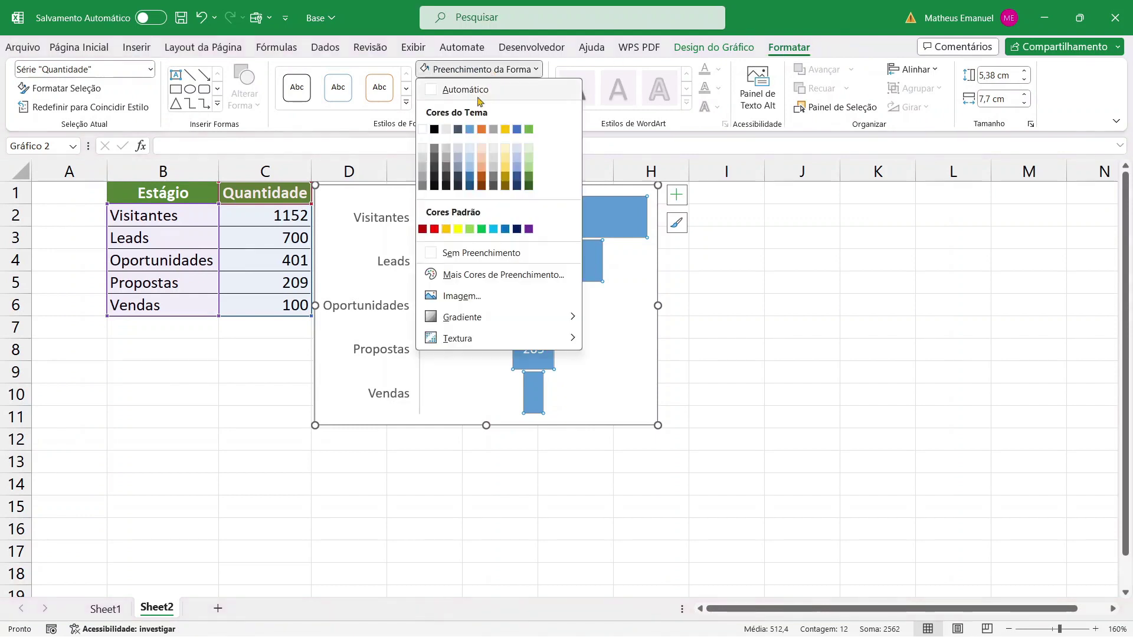
click(435, 185)
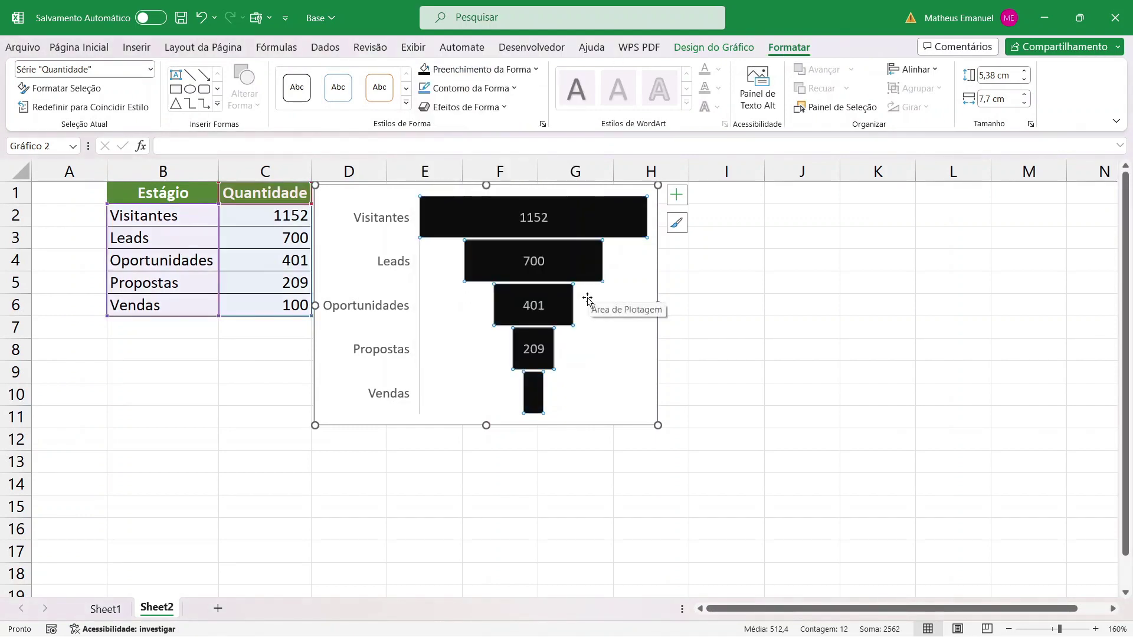
Give the funnel's data labels black text on a white fill
mouse_move(538, 226)
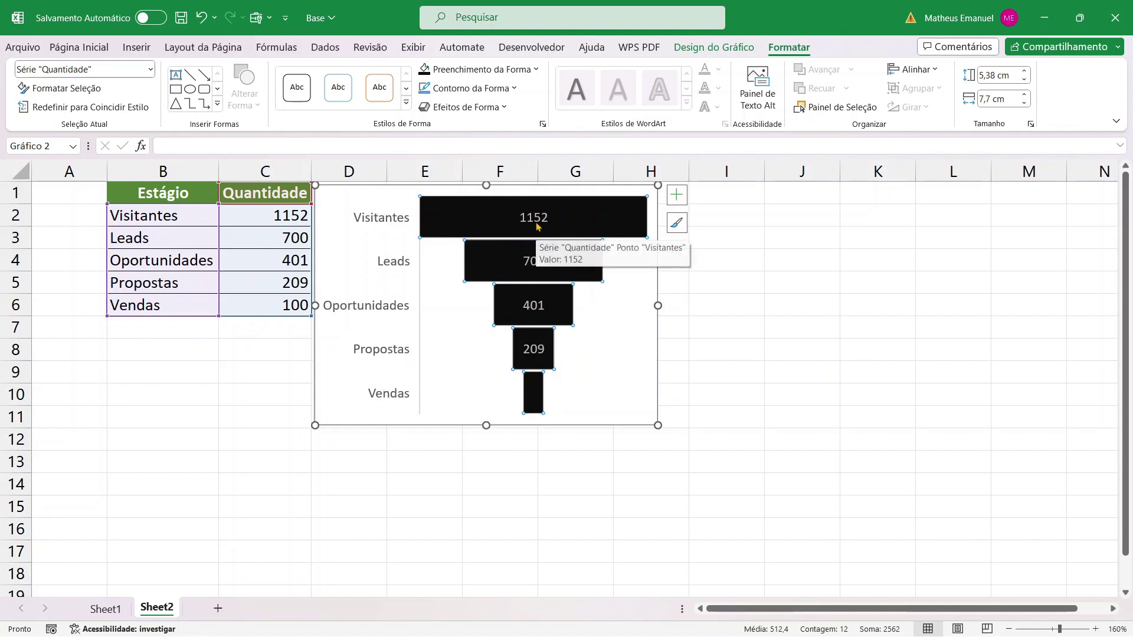
click(677, 195)
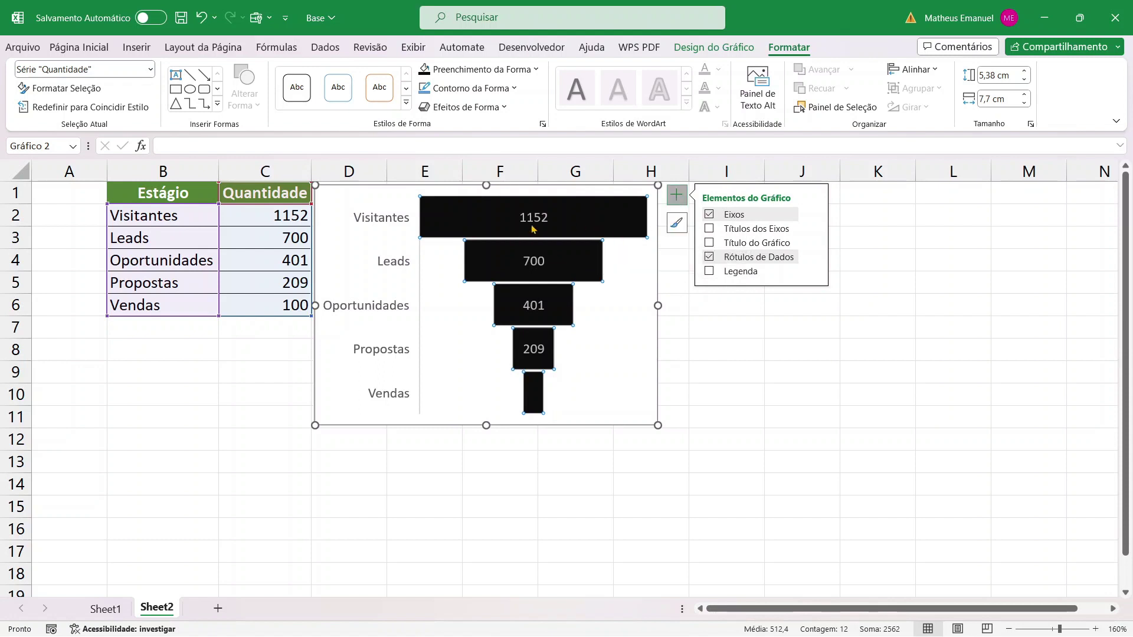
mouse_move(537, 229)
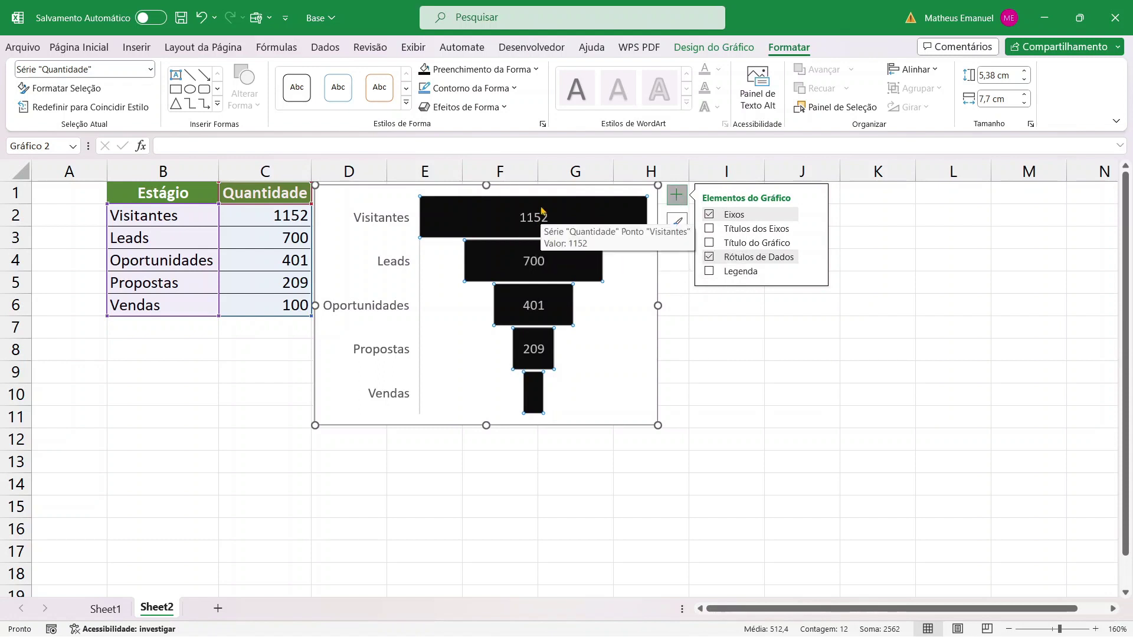
click(533, 224)
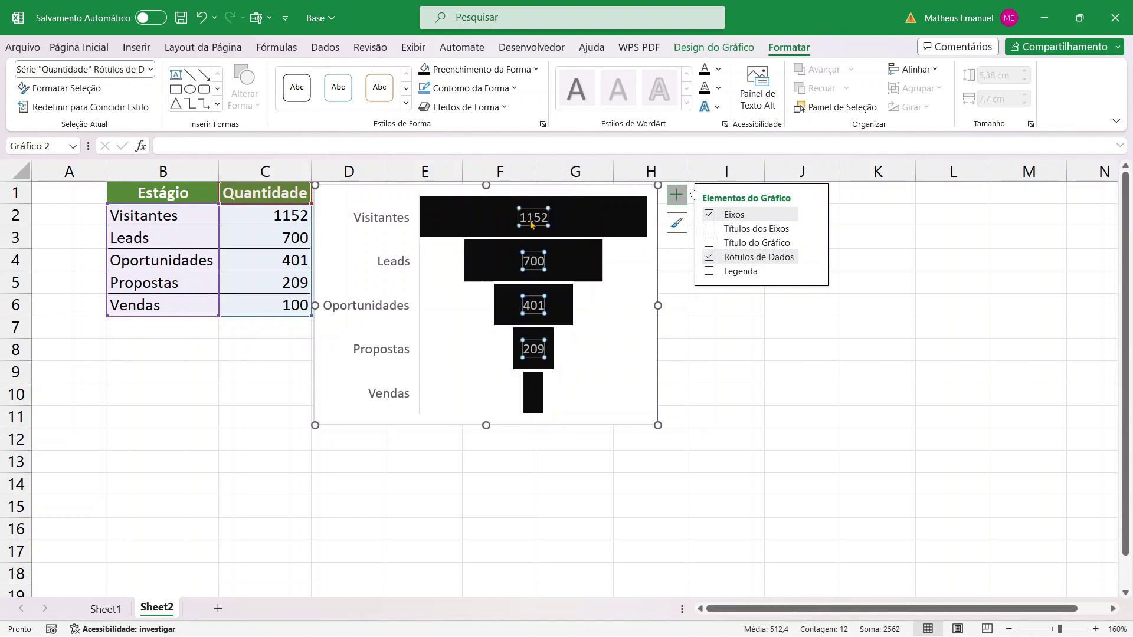
click(718, 69)
click(715, 130)
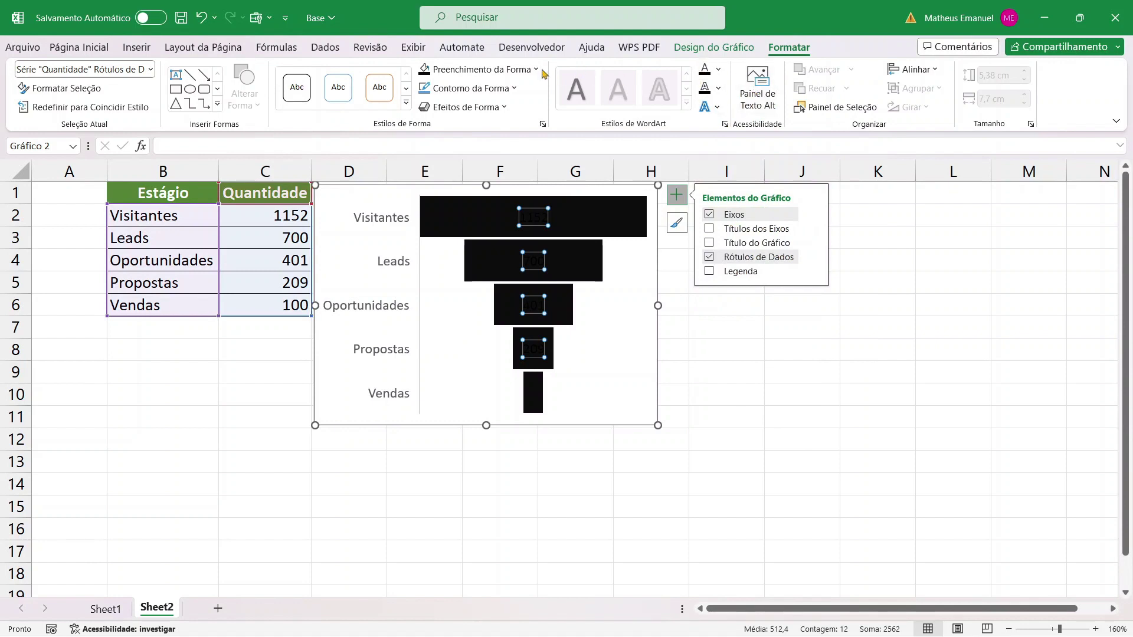
click(503, 71)
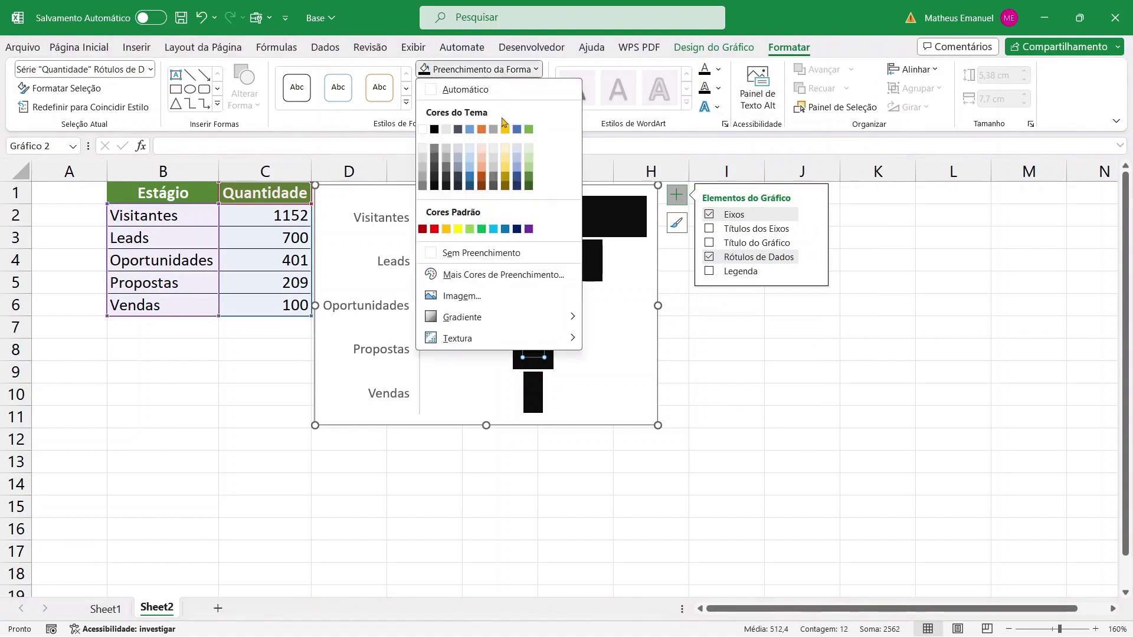
click(423, 129)
click(791, 387)
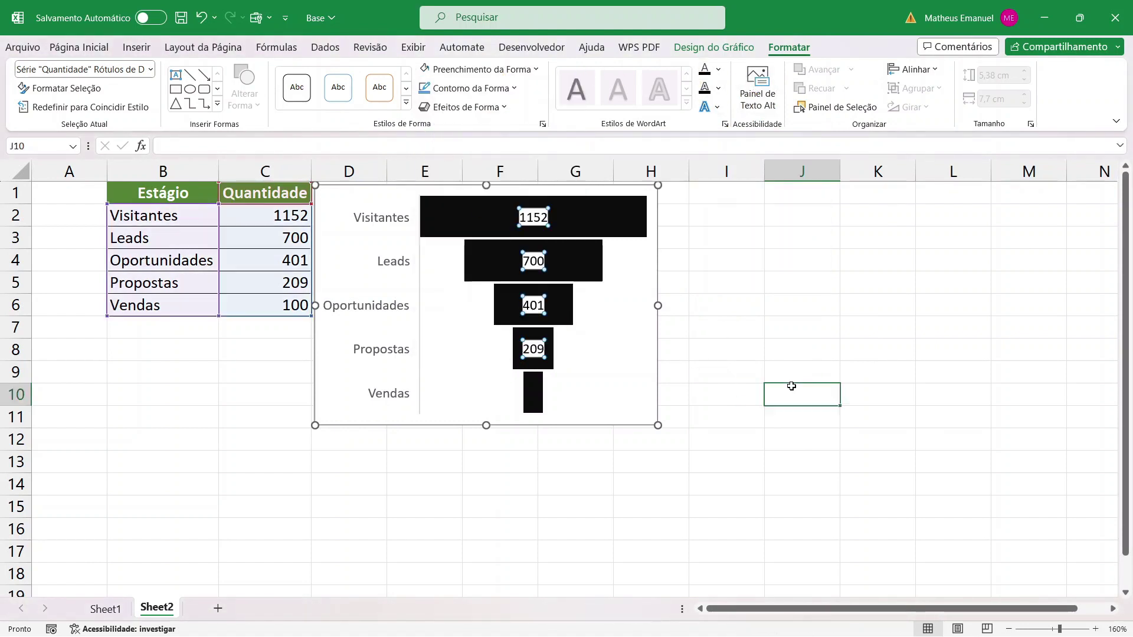
click(105, 609)
Resize Sheet2's funnel chart to end near row 8, then return to Sheet1
click(157, 609)
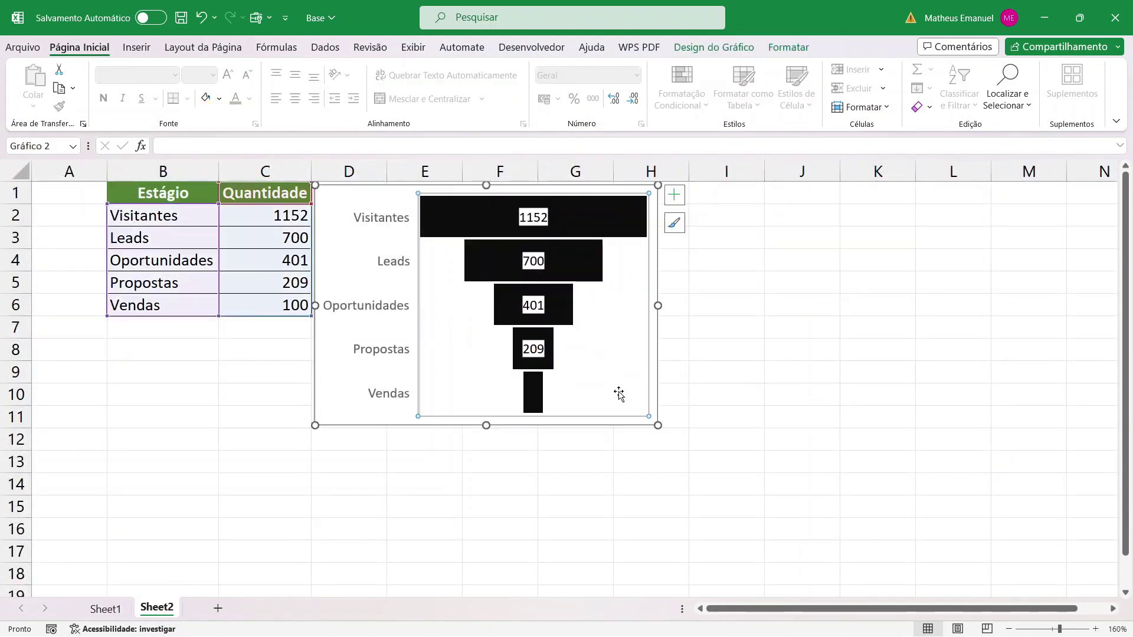
click(615, 381)
mouse_move(533, 403)
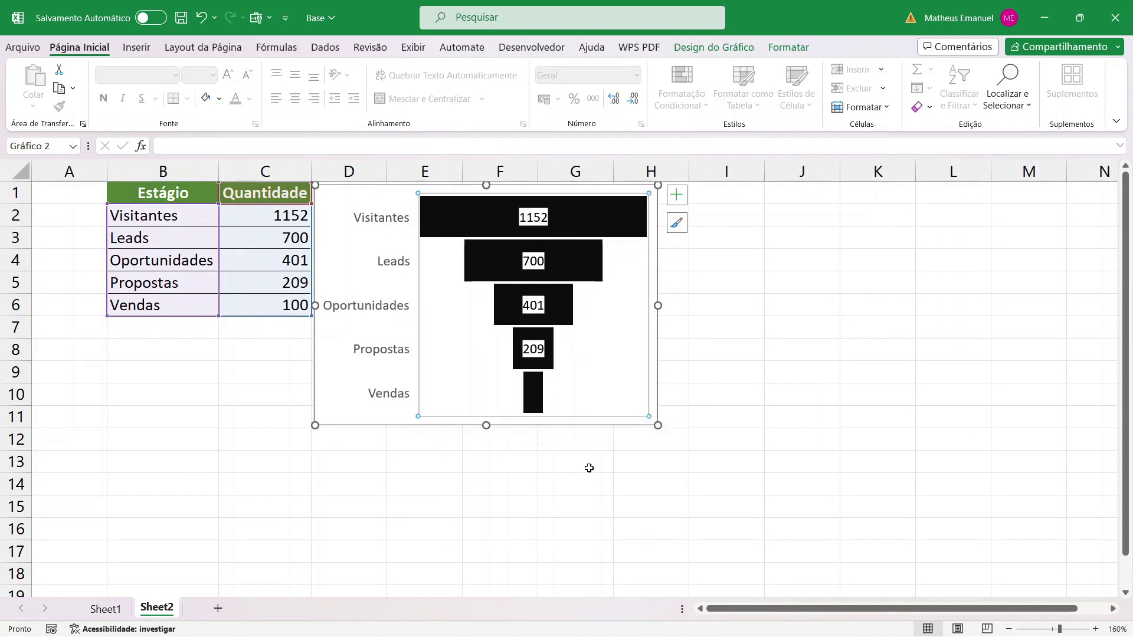
drag(659, 425, 739, 470)
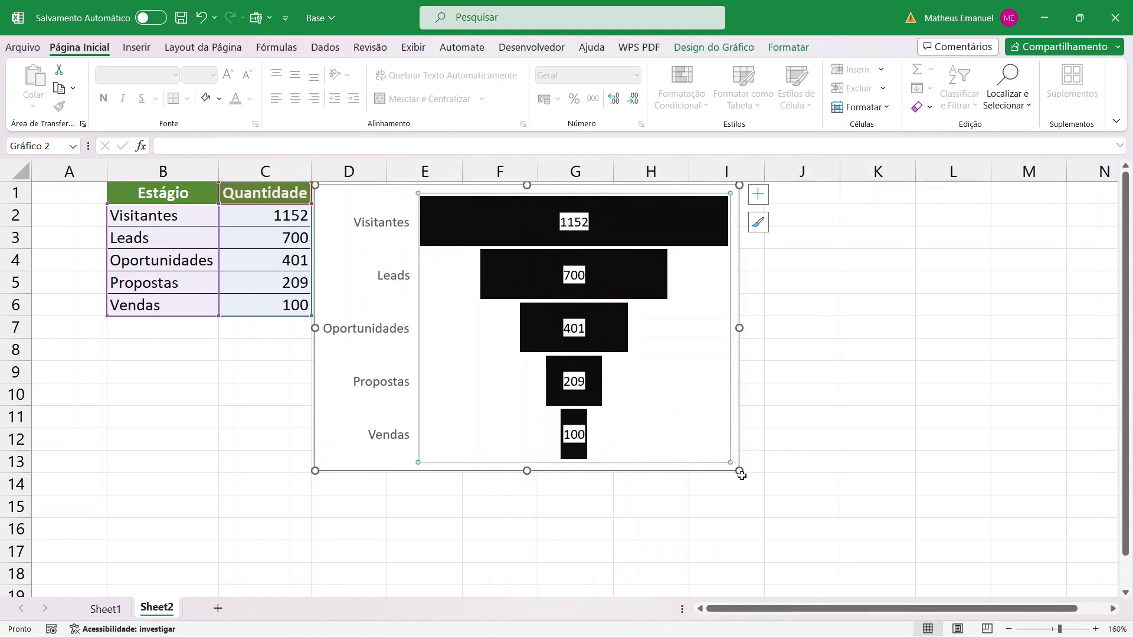
drag(739, 471, 614, 372)
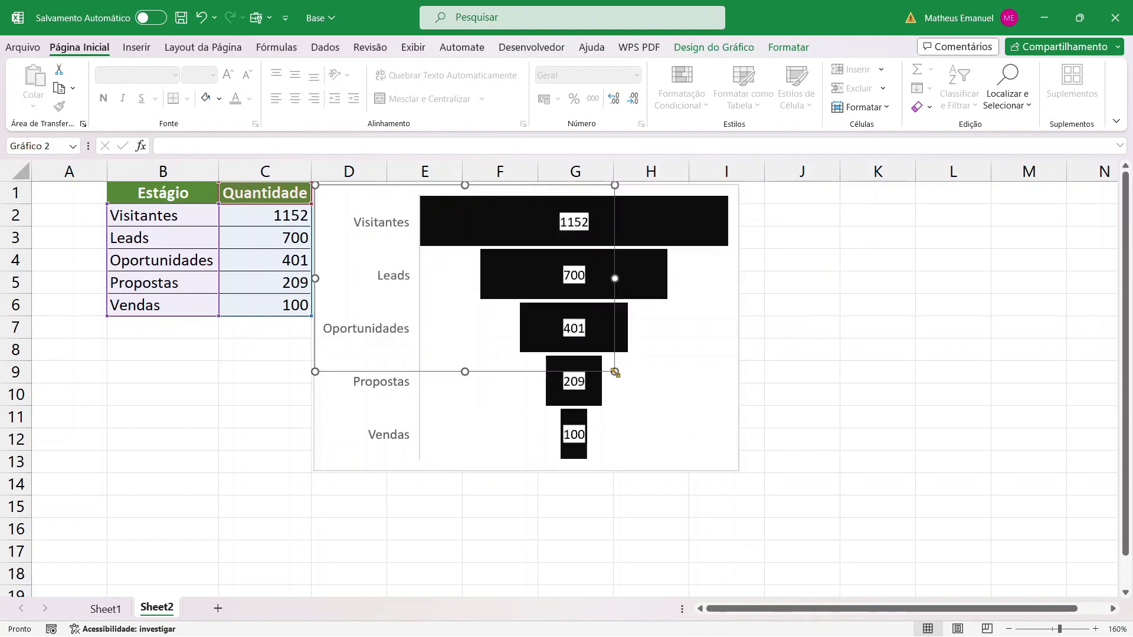
click(105, 609)
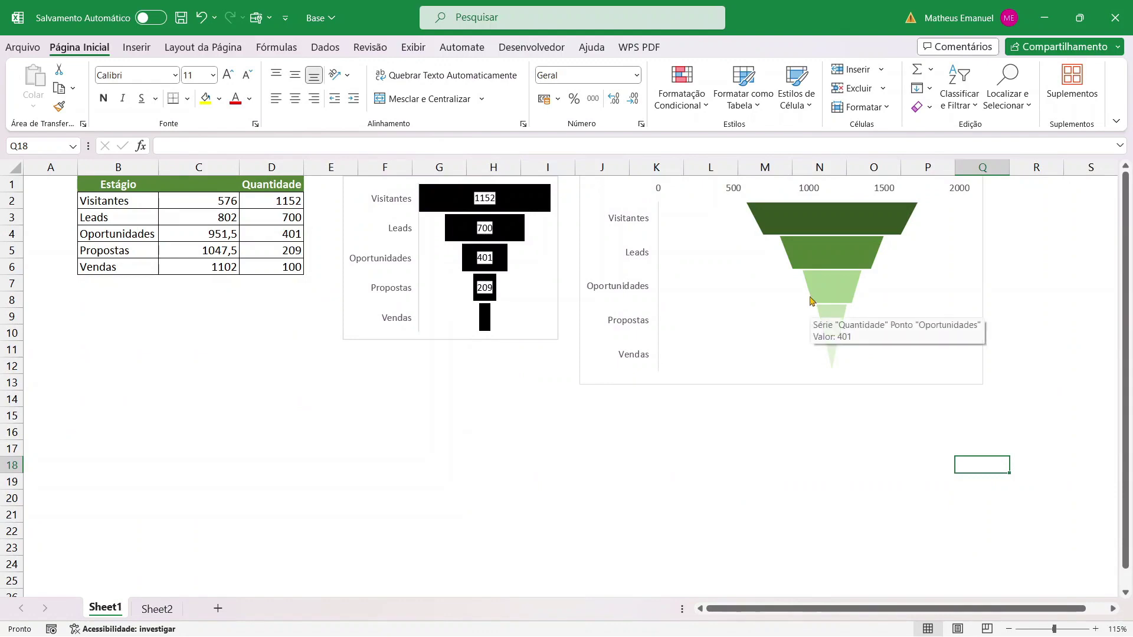
Inspect Sheet1's helper column C2:C6 and its C2 formula, then go back to Sheet2
click(157, 609)
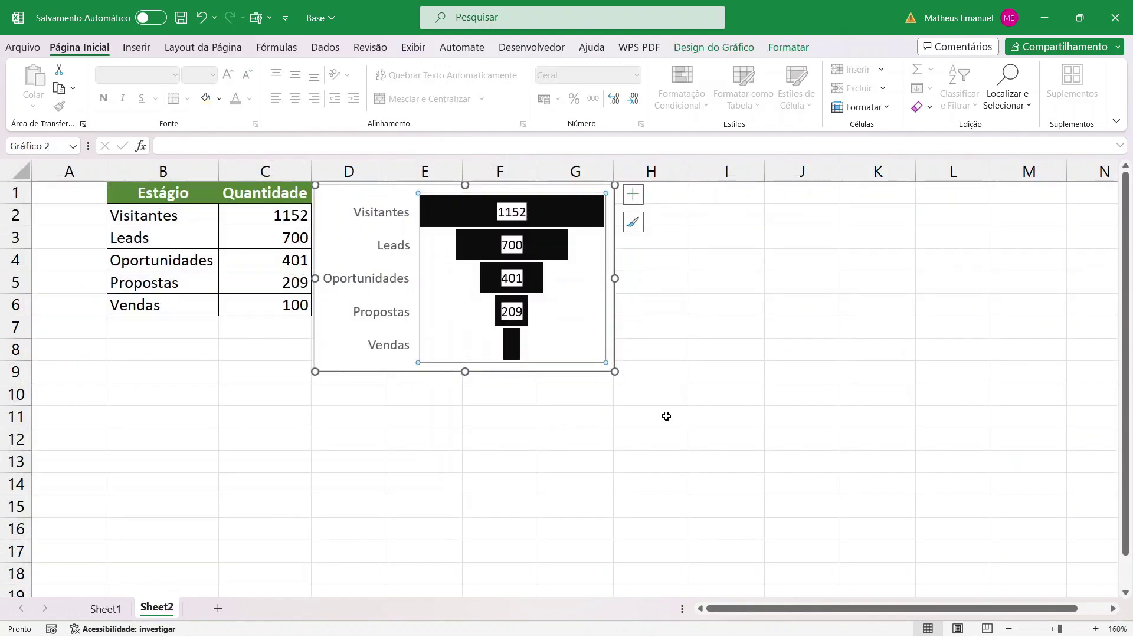
click(101, 609)
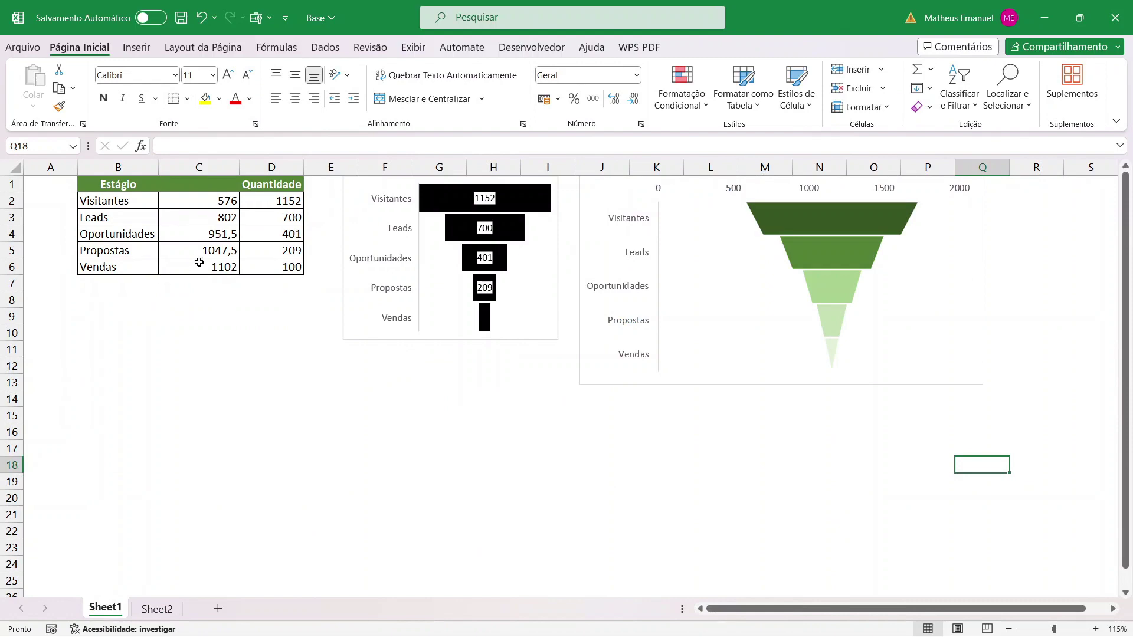
scroll(199, 262, up, 2)
drag(766, 612, 711, 611)
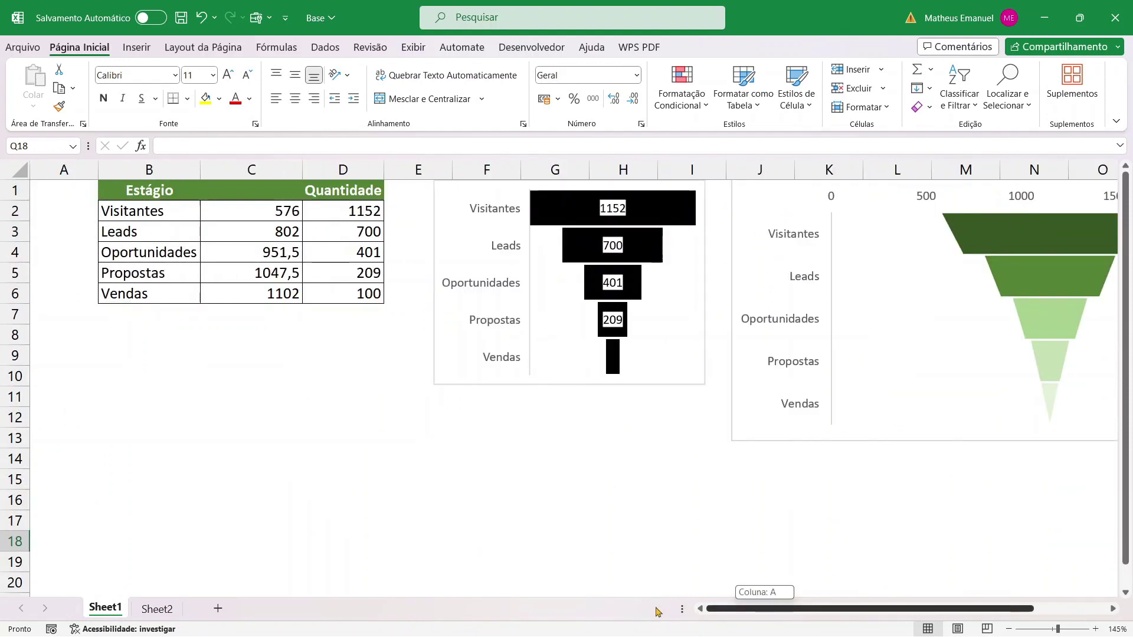
click(252, 194)
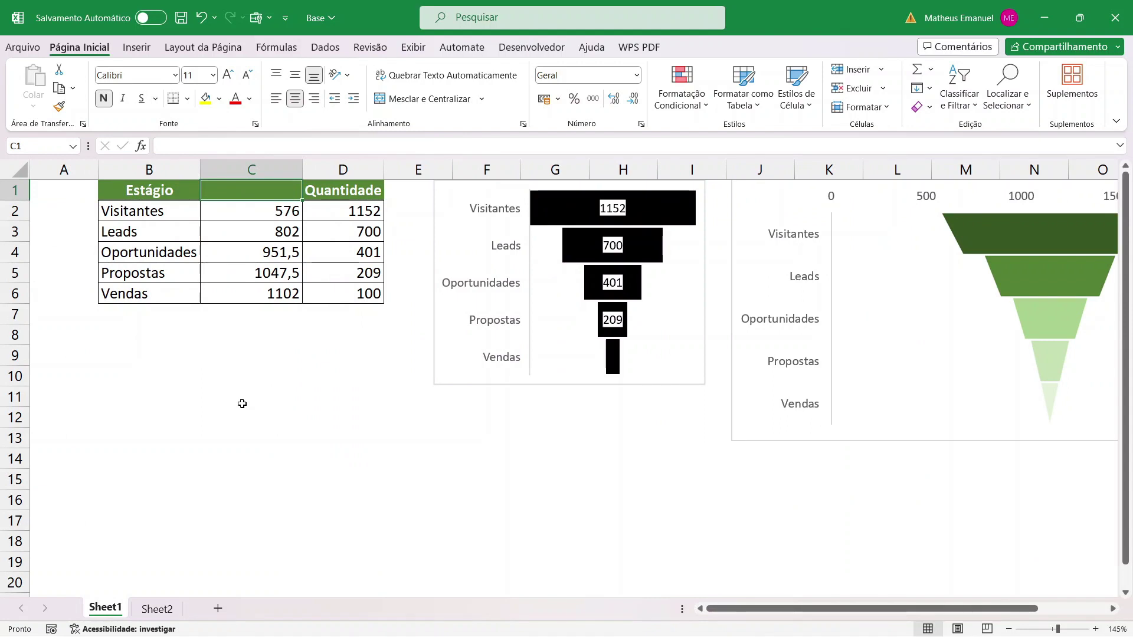
drag(258, 215, 251, 295)
click(274, 205)
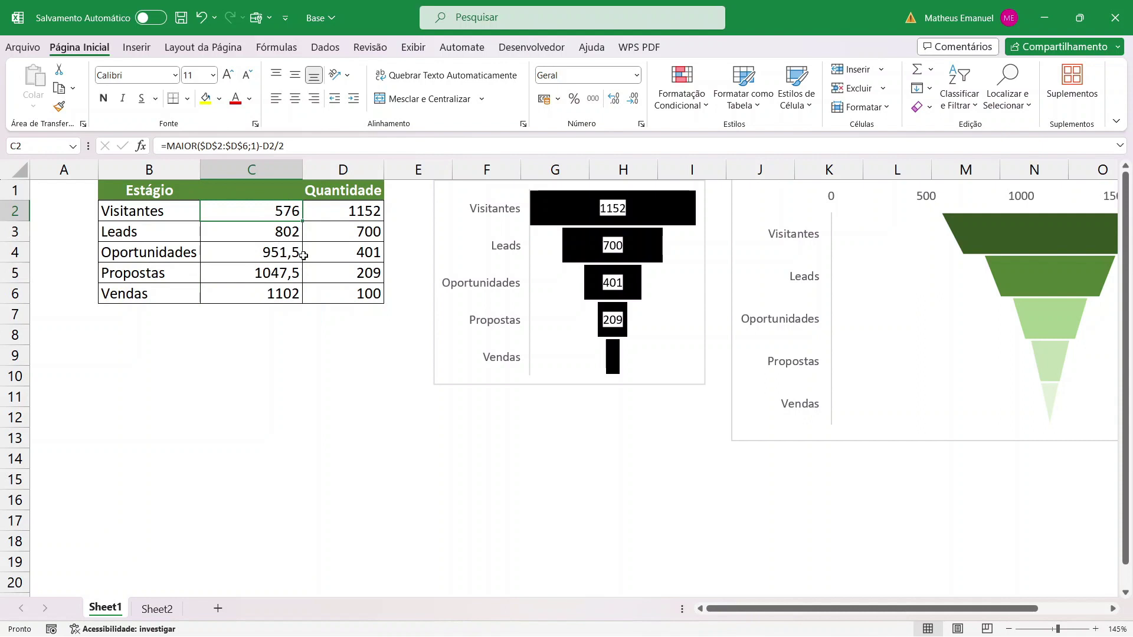
drag(793, 609, 861, 610)
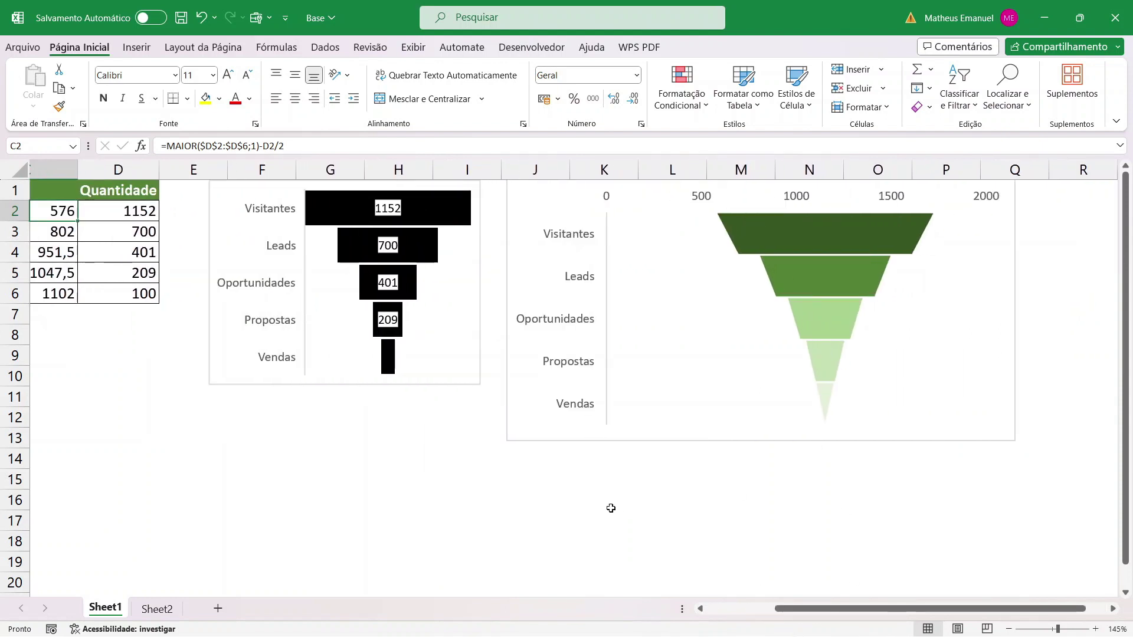
click(156, 610)
click(487, 425)
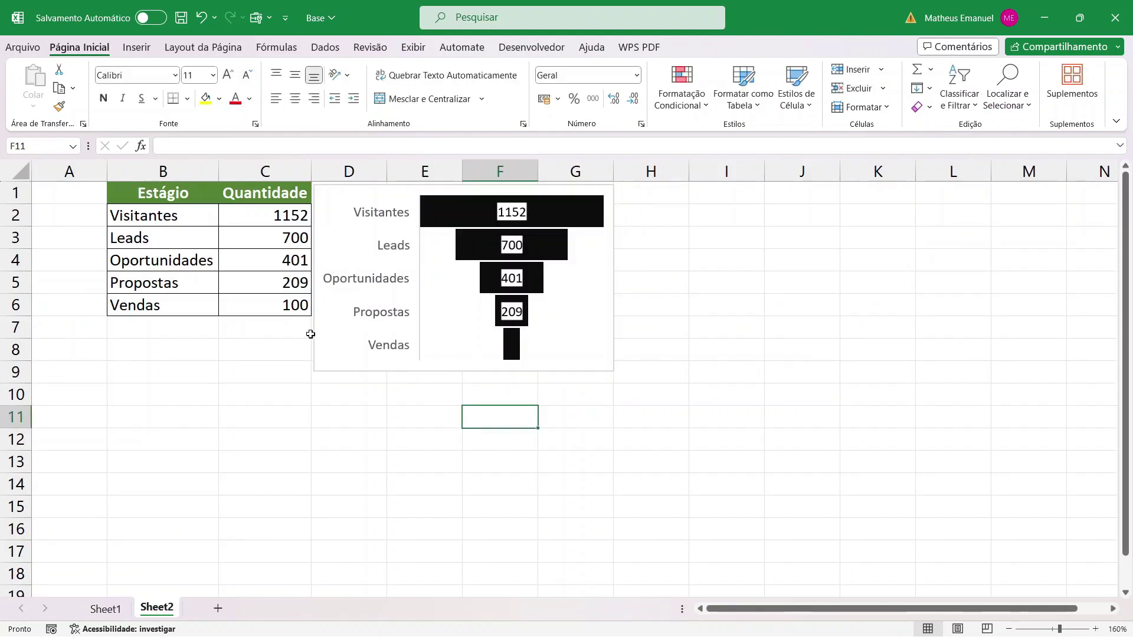
Insert a blank column C before Quantidade on Sheet2 using Ctrl+Plus
click(265, 171)
right_click(260, 173)
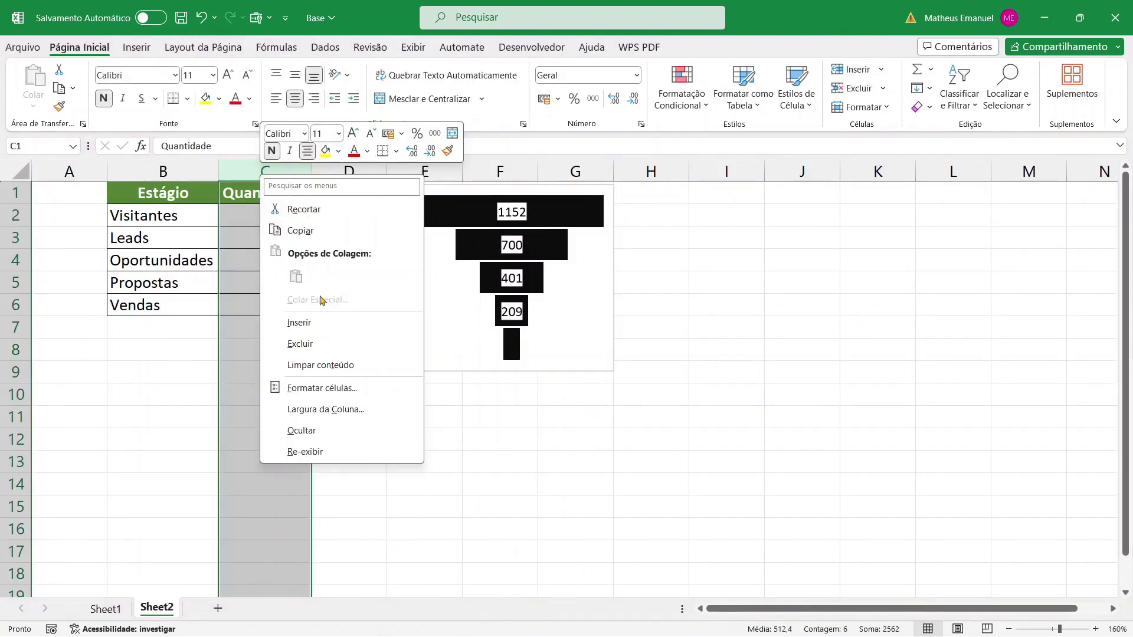
key(Escape)
key(ctrl+plus)
click(389, 446)
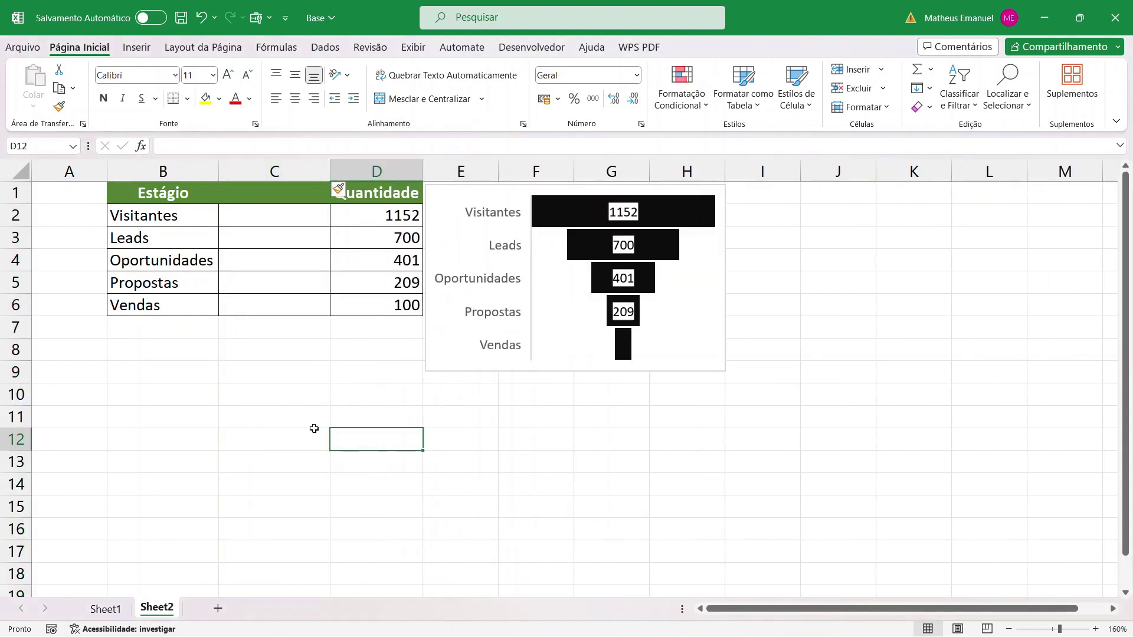
click(308, 215)
click(313, 408)
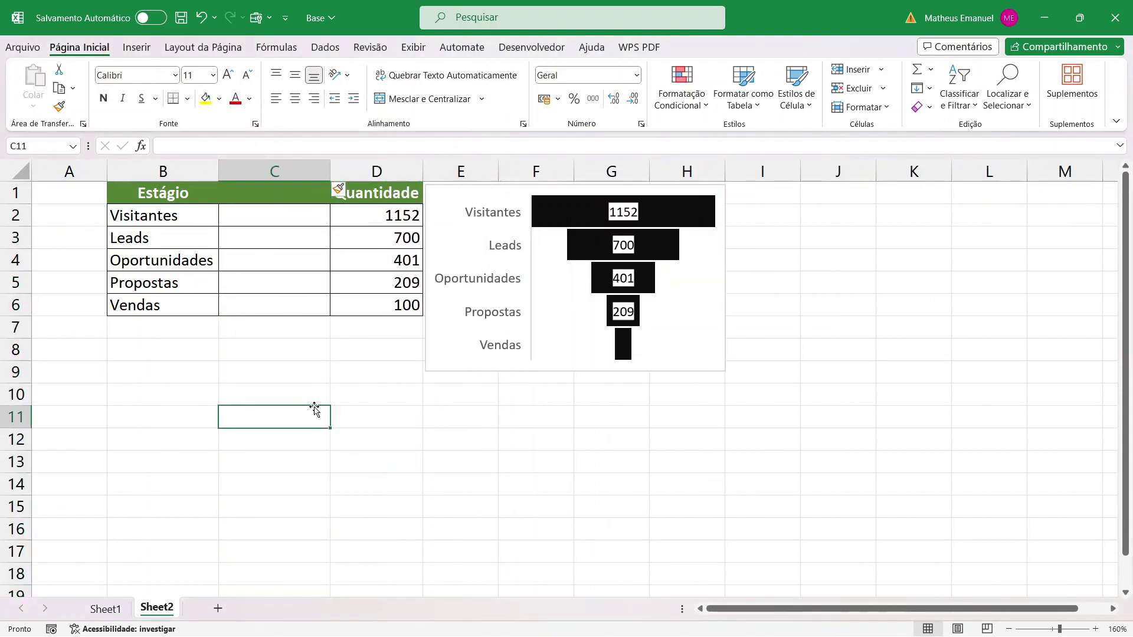
click(332, 419)
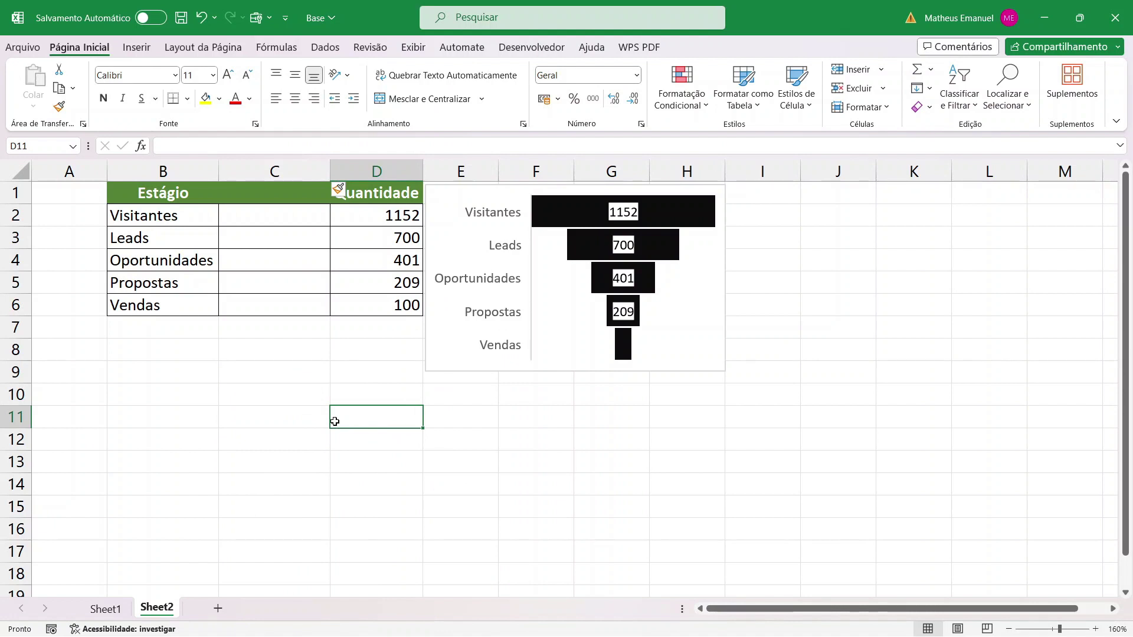
key(ctrl+z)
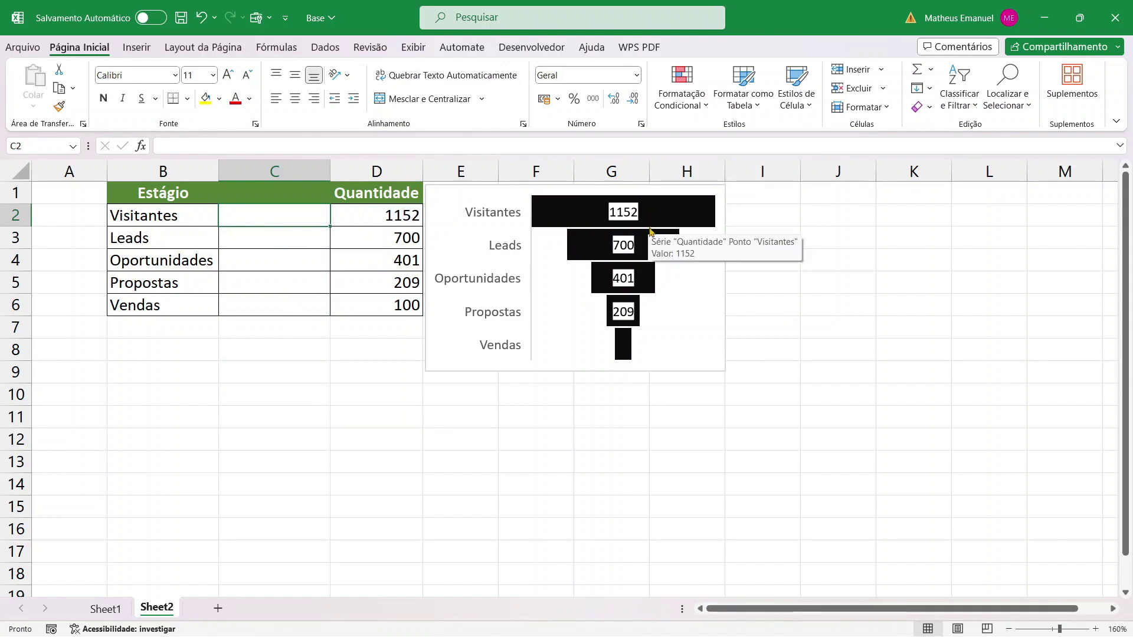
Enter =MAIOR($D$2:$D$6;1)-D2/2 in C2 so it shows 576
text(=mai)
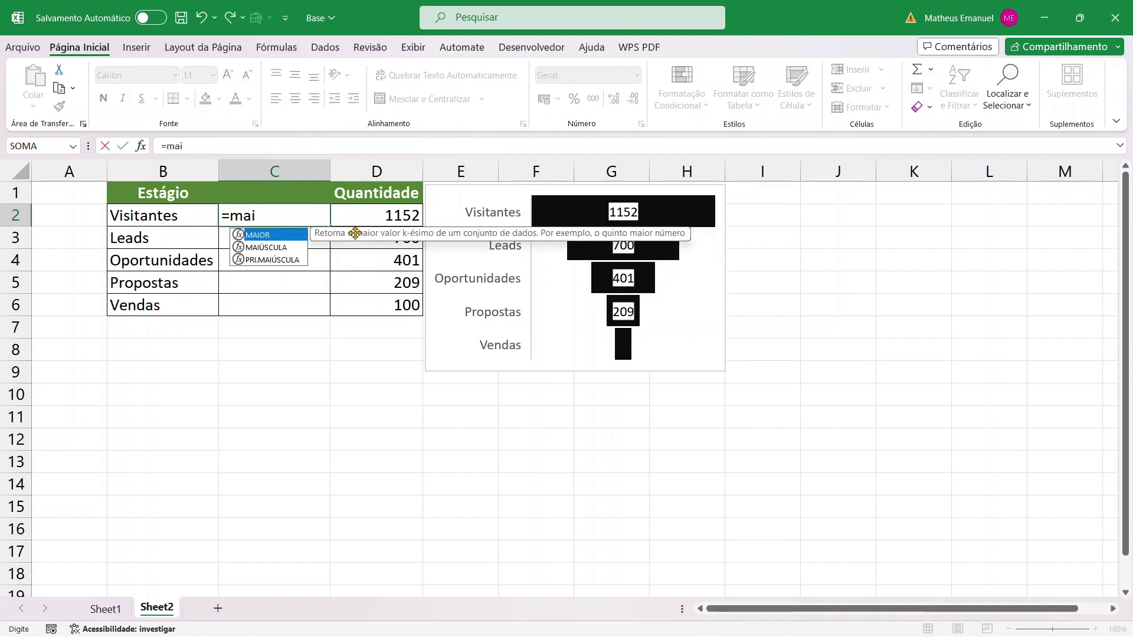
key(Tab)
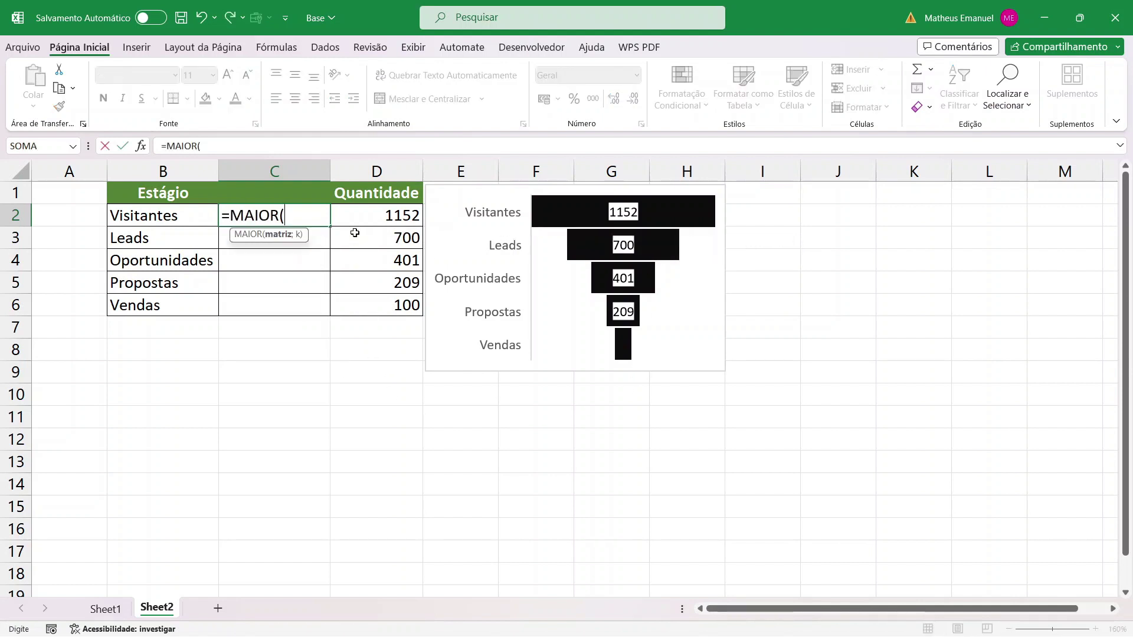
drag(375, 212, 366, 297)
key(F4)
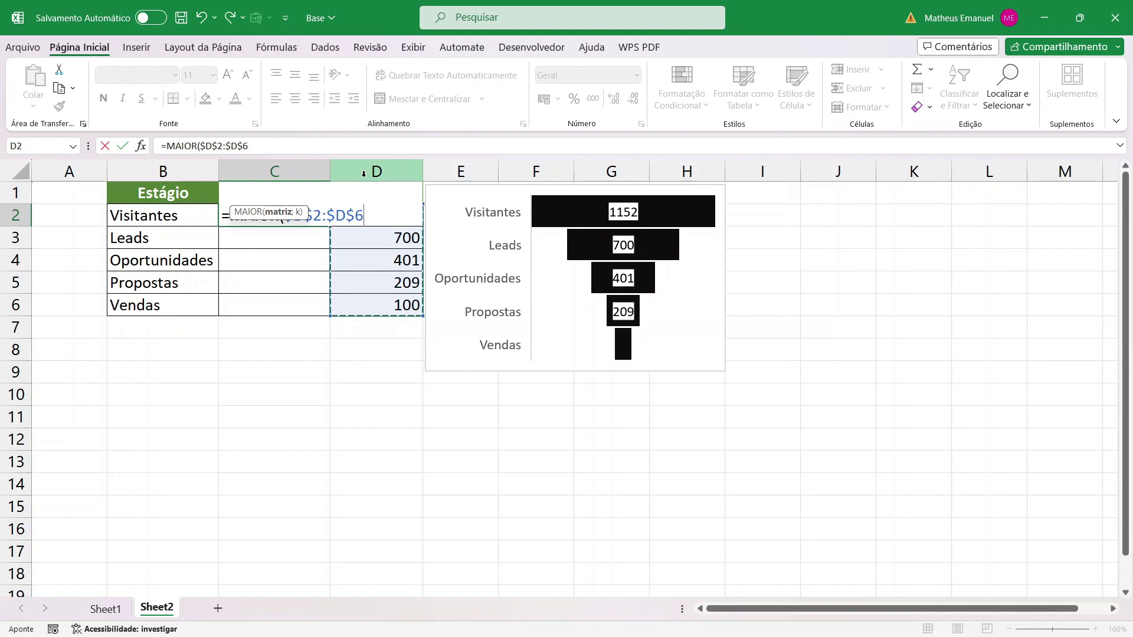
text(;1)
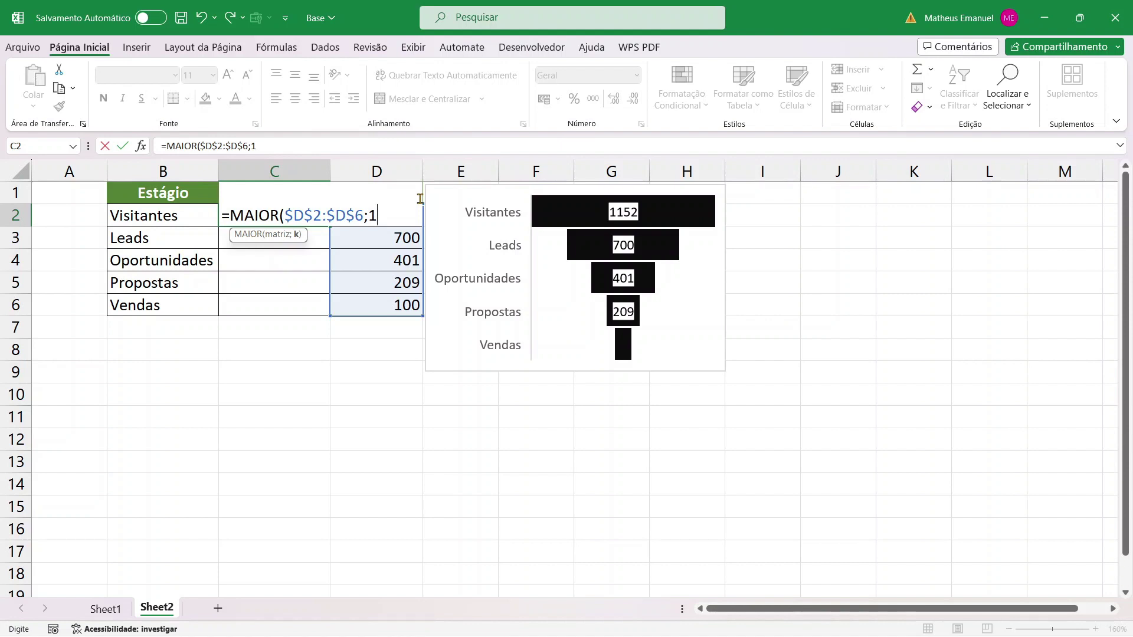
text())
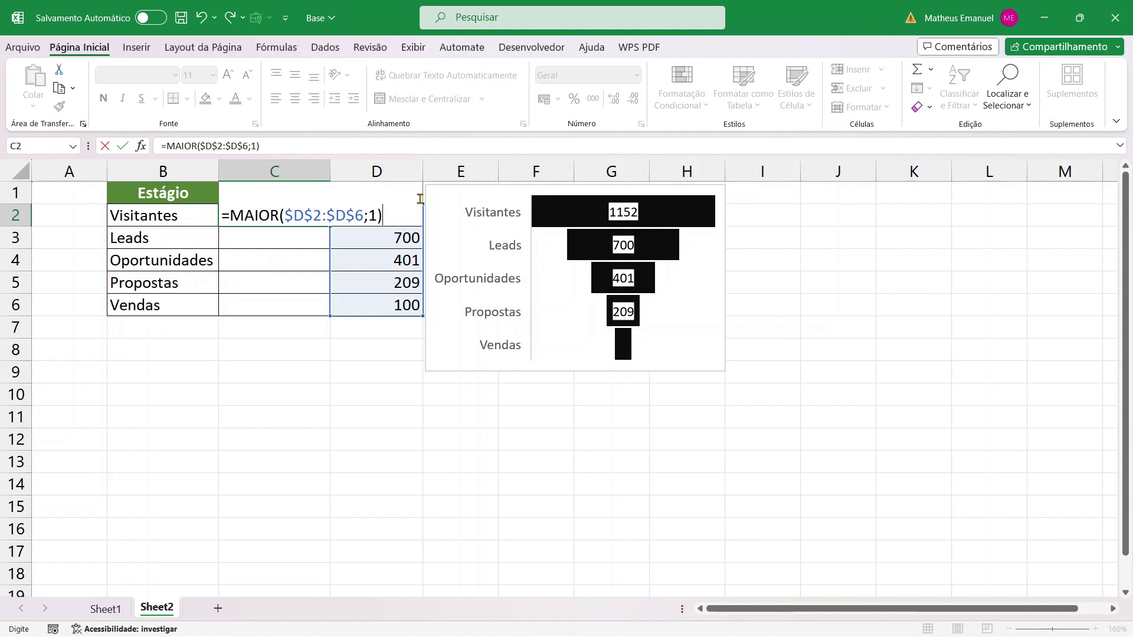
text(-D@)
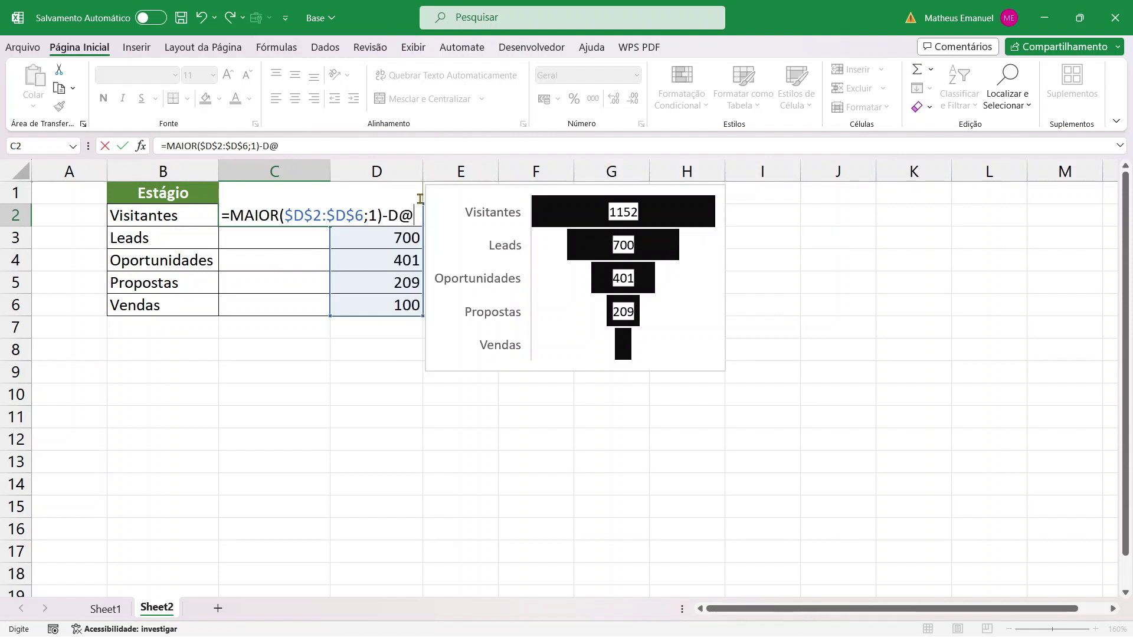
key(BackSpace)
text(2)
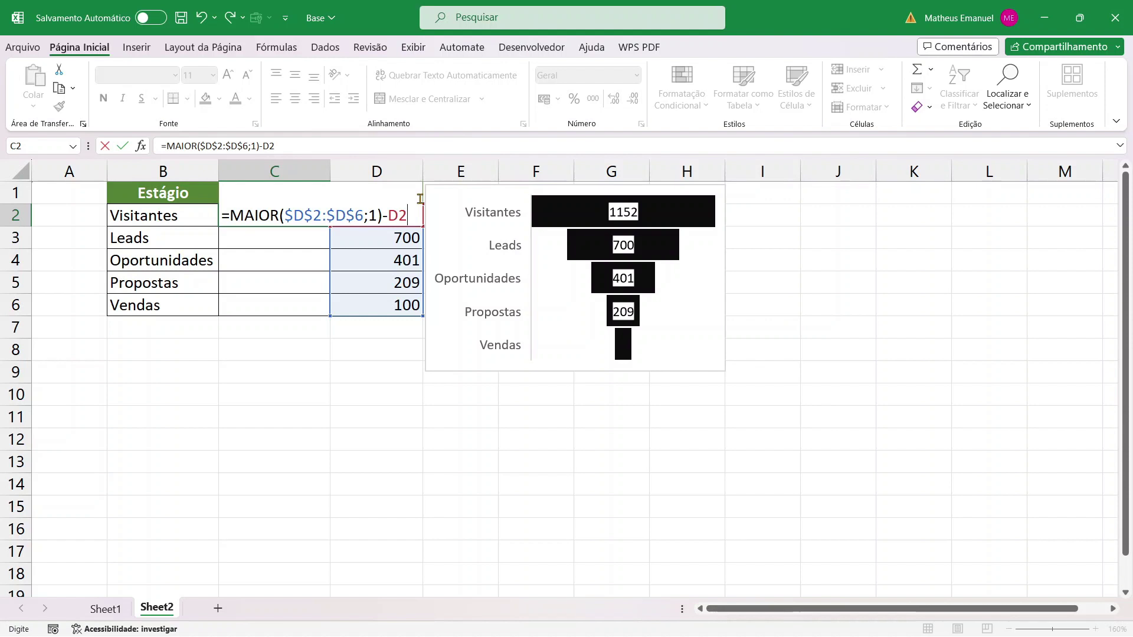
text(/2)
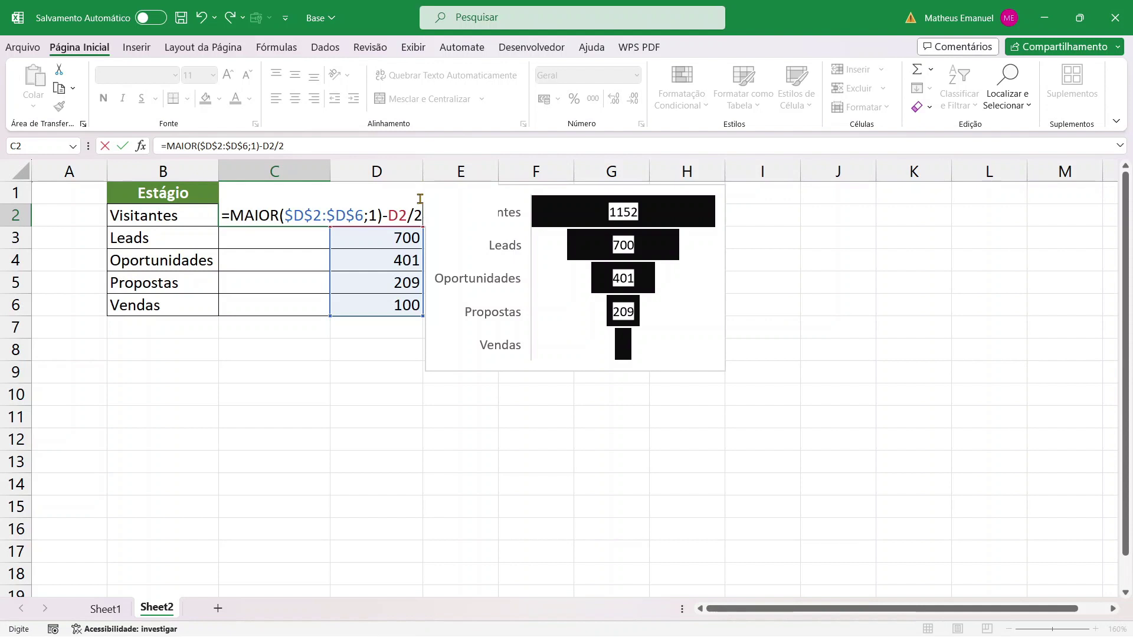
key(Return)
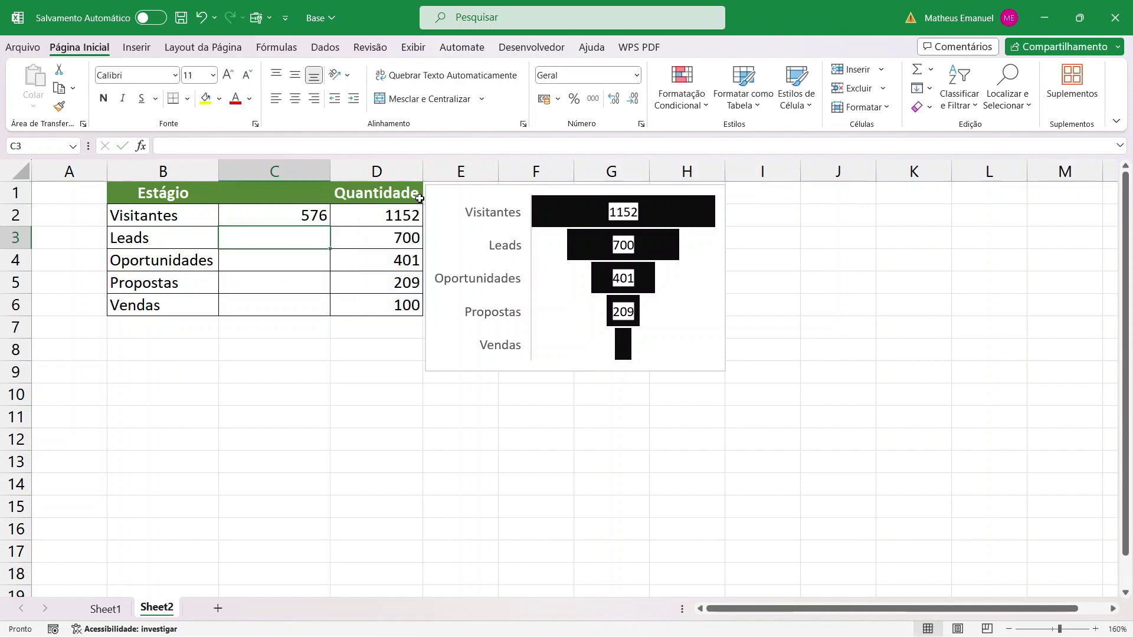
click(311, 217)
Fill the C2 formula down to C6, giving values 576 to 1102
drag(331, 229, 331, 314)
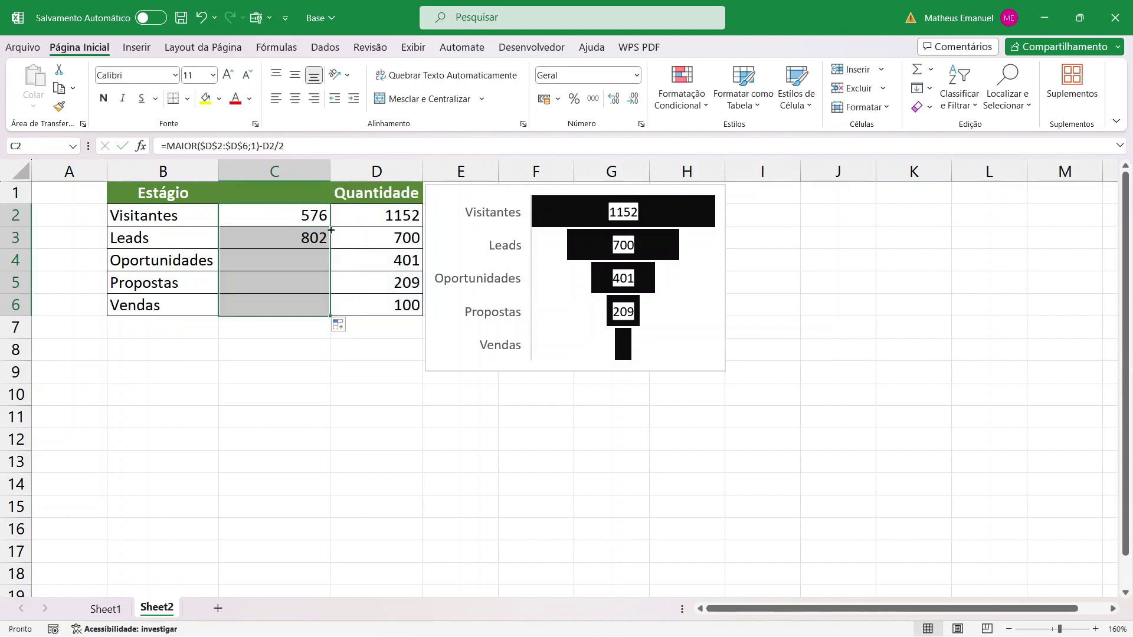
click(273, 396)
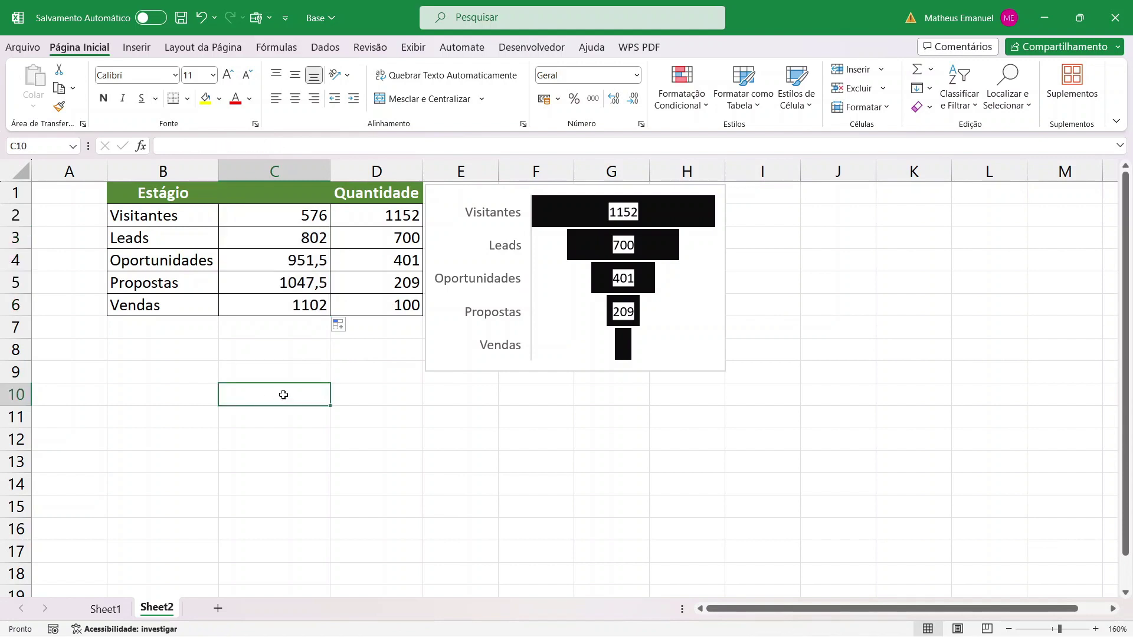
click(294, 354)
click(302, 338)
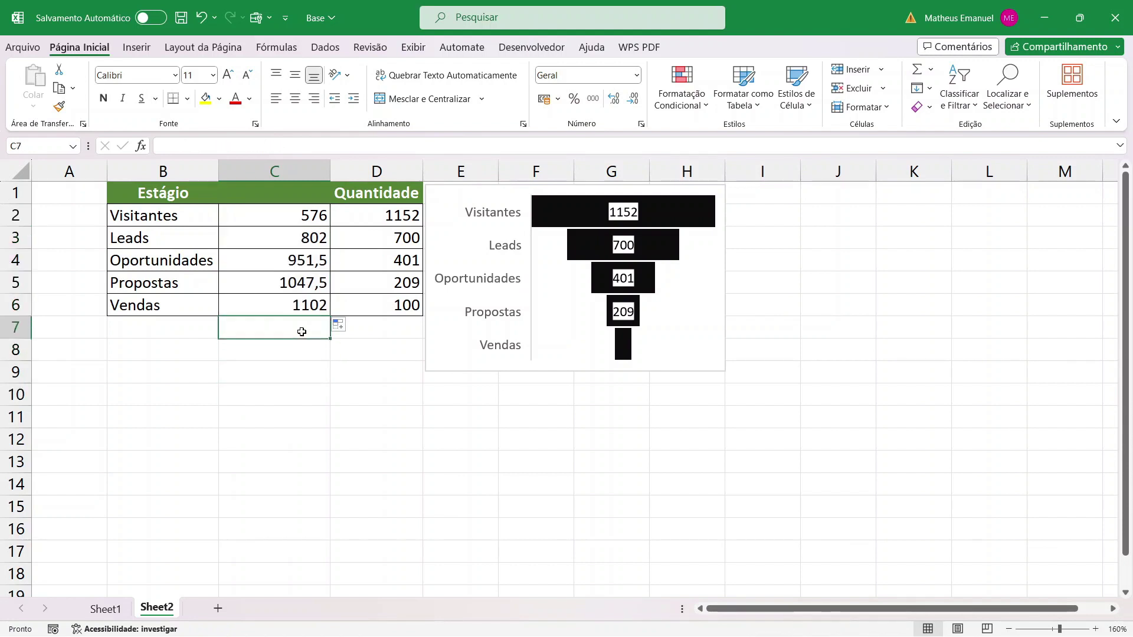
After comparing with Sheet1, narrow column A on Sheet2 and select B1:D6
click(104, 609)
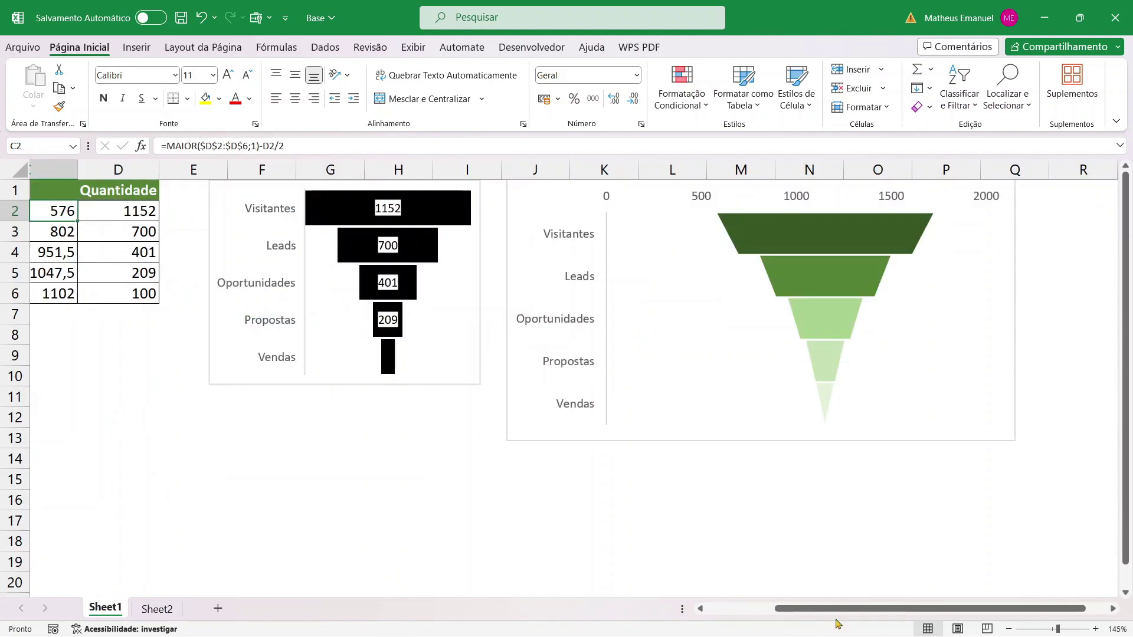
drag(838, 609, 770, 593)
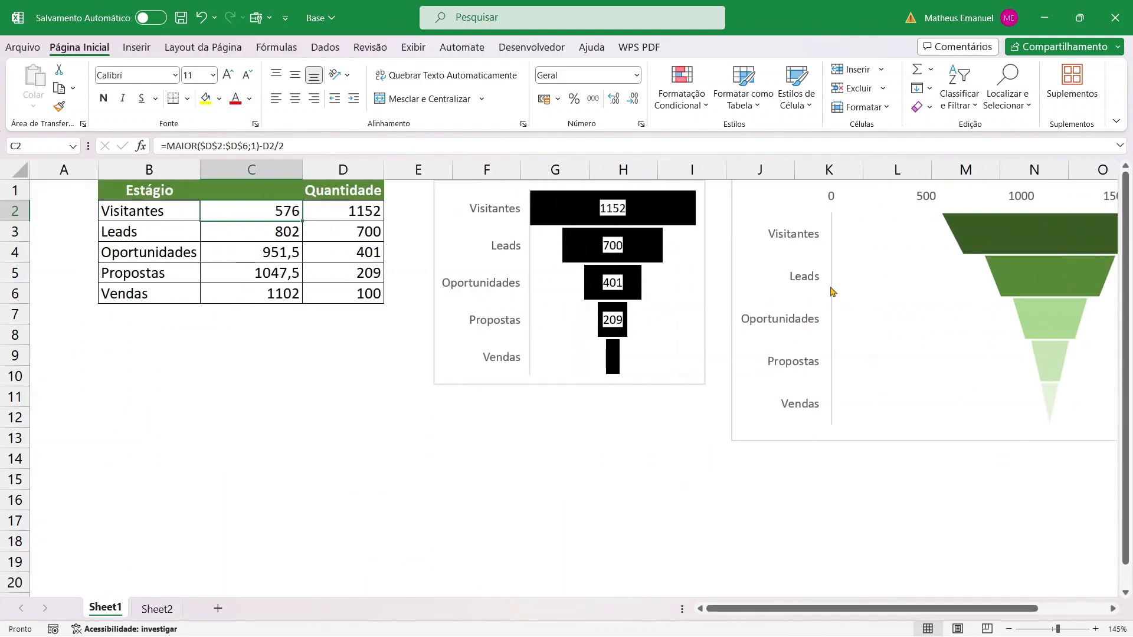
click(157, 609)
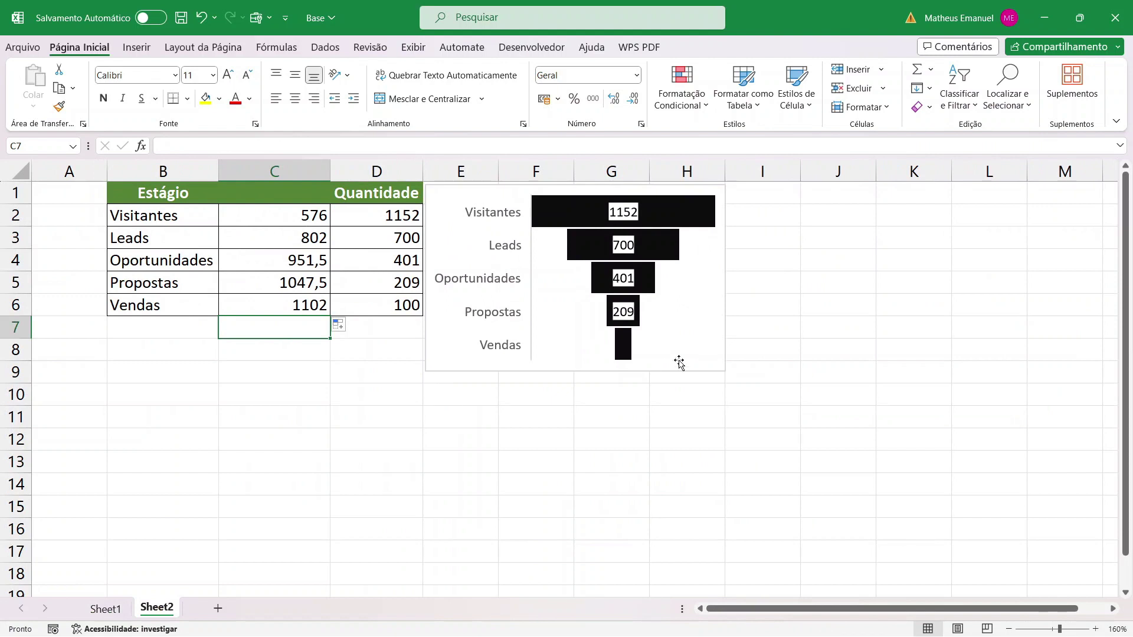
drag(107, 172, 46, 171)
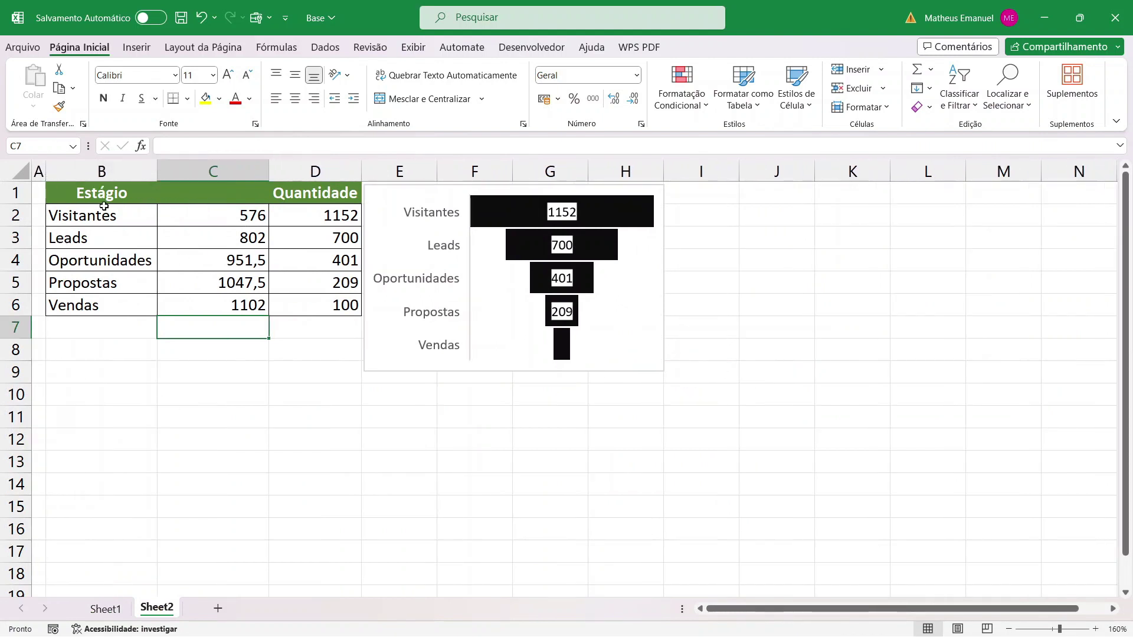
drag(104, 200, 328, 296)
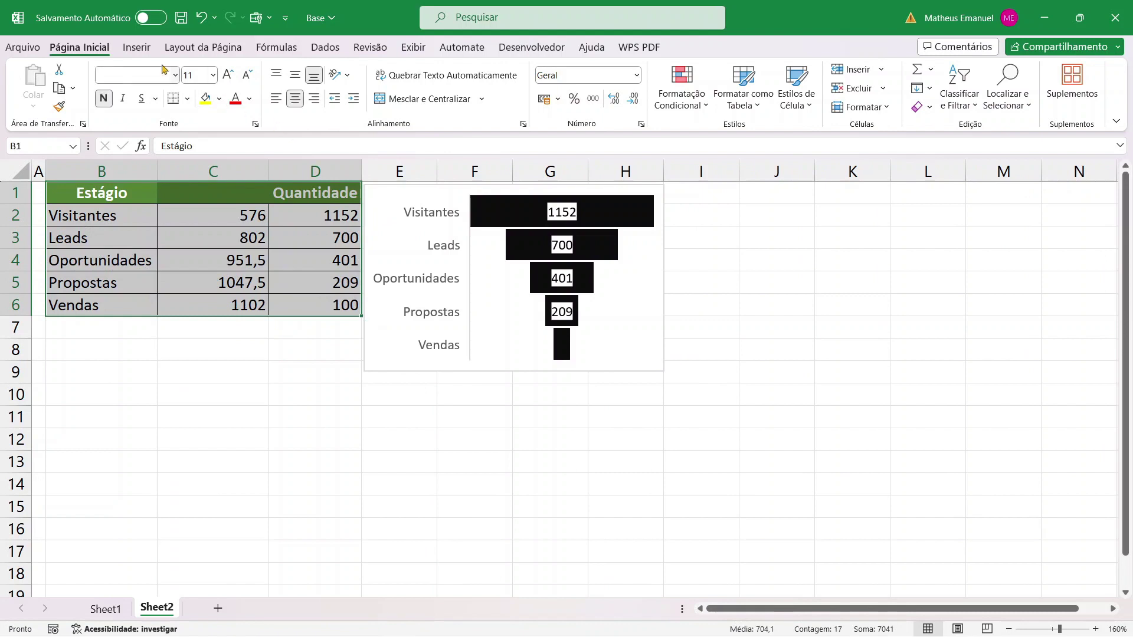
Insert a Barras Empilhadas stacked bar chart of B1:D6 and move it up beside the funnel
click(137, 47)
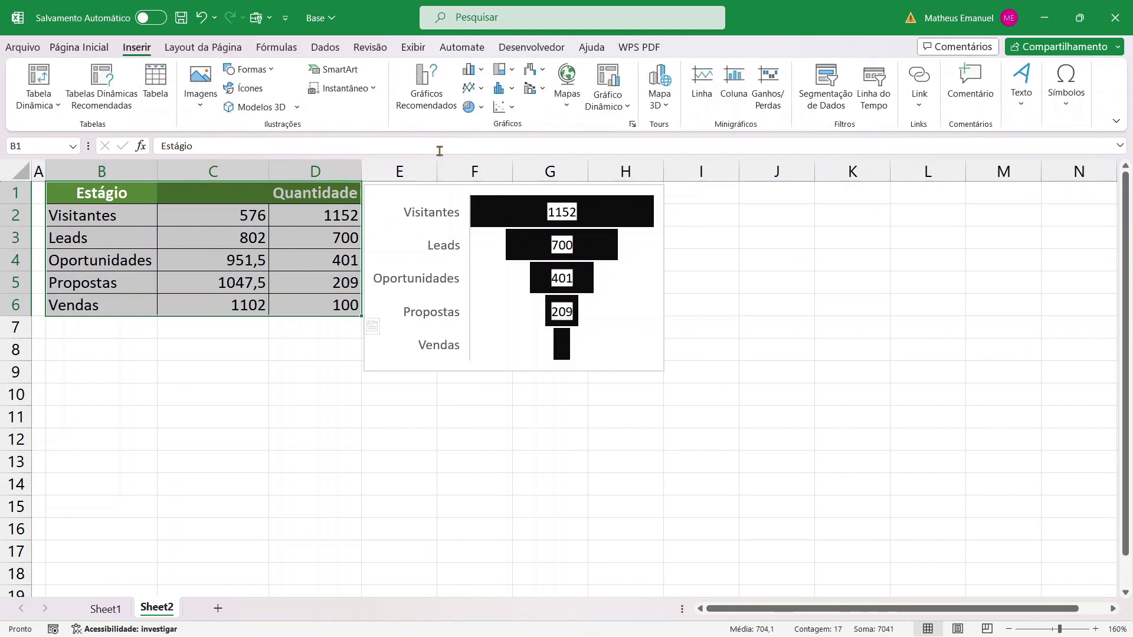
click(477, 72)
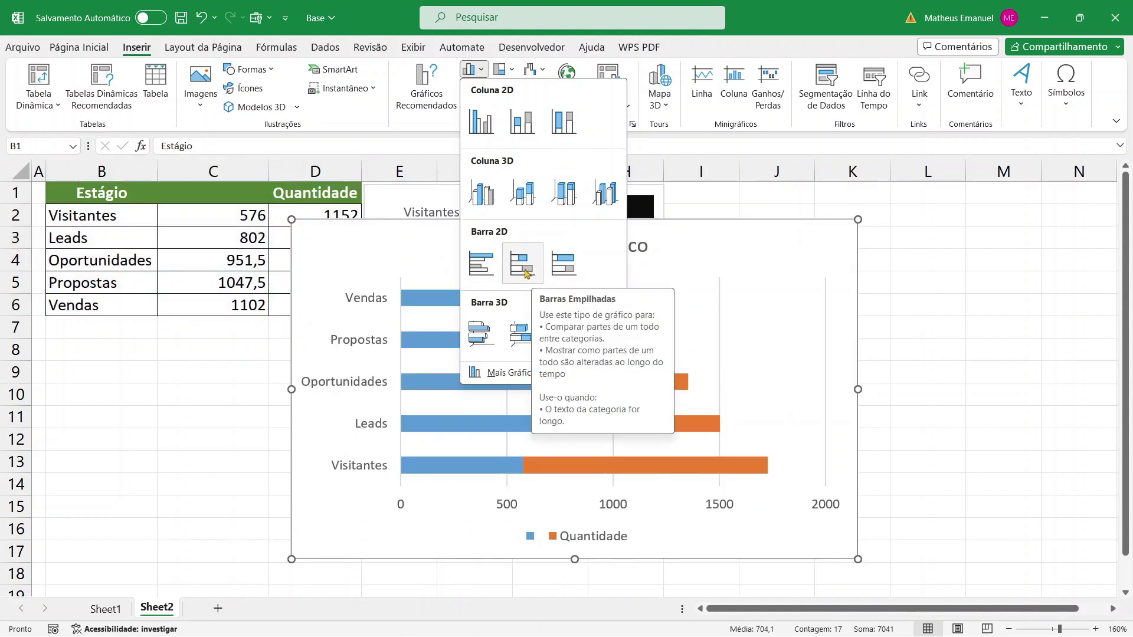
click(526, 273)
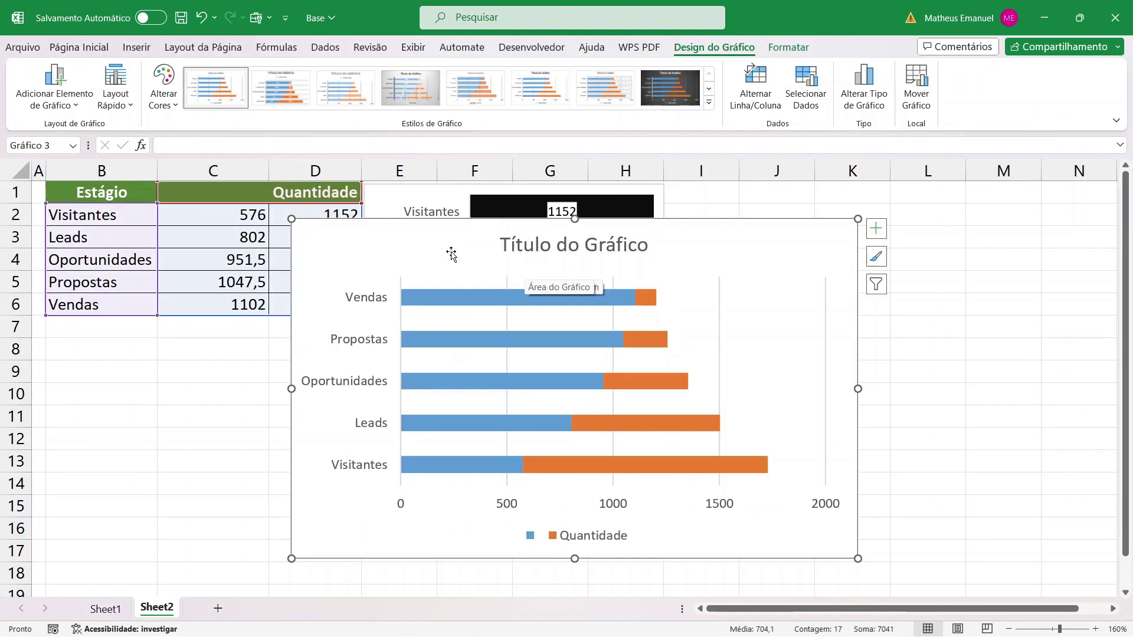
drag(450, 246, 462, 227)
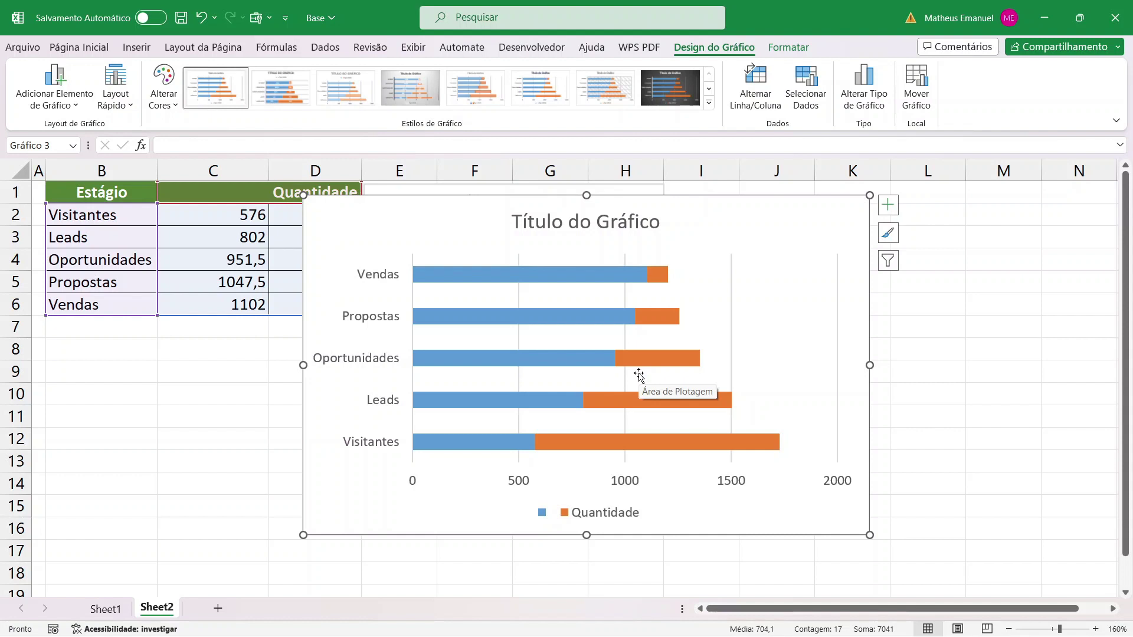
Turn on Categorias em ordem inversa for the stage axis, then select the blue series' gap width
click(382, 329)
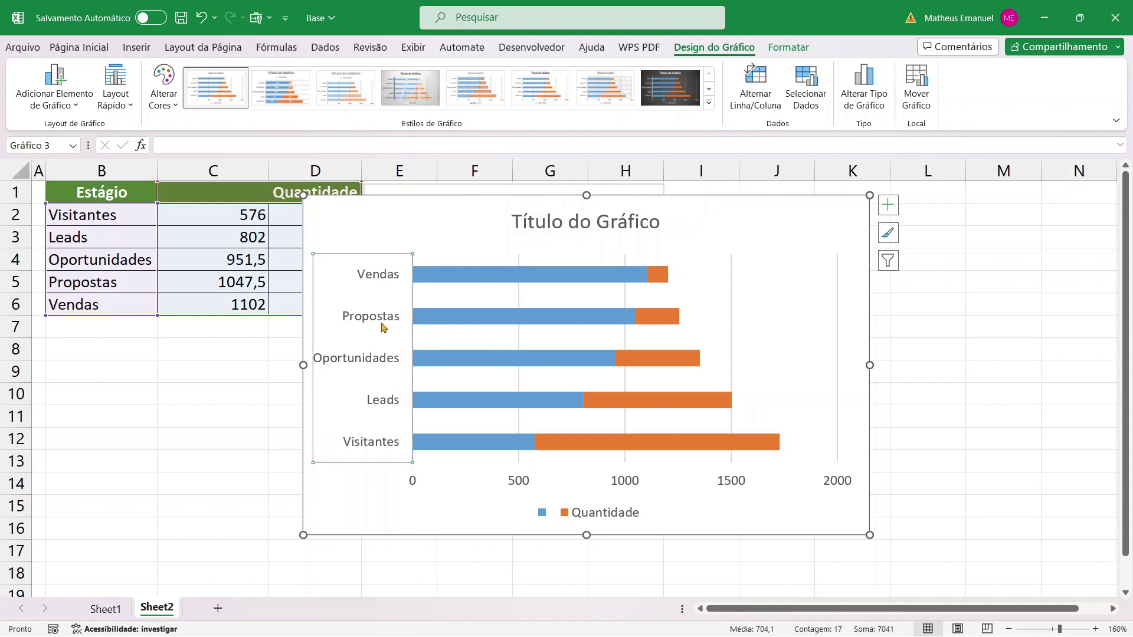
double_click(384, 324)
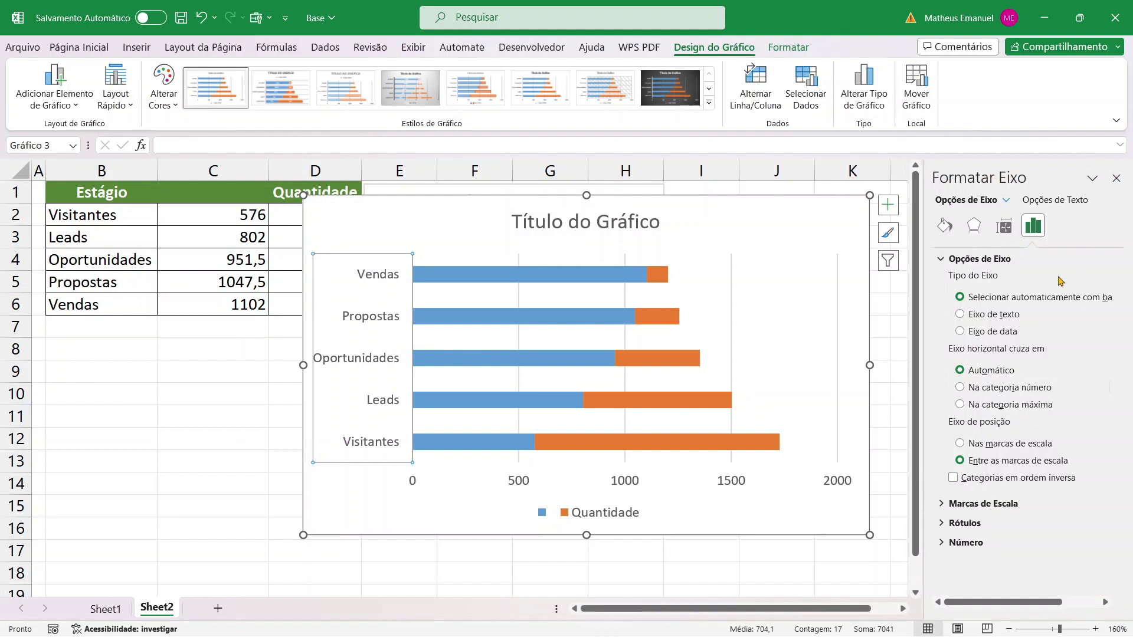
click(985, 487)
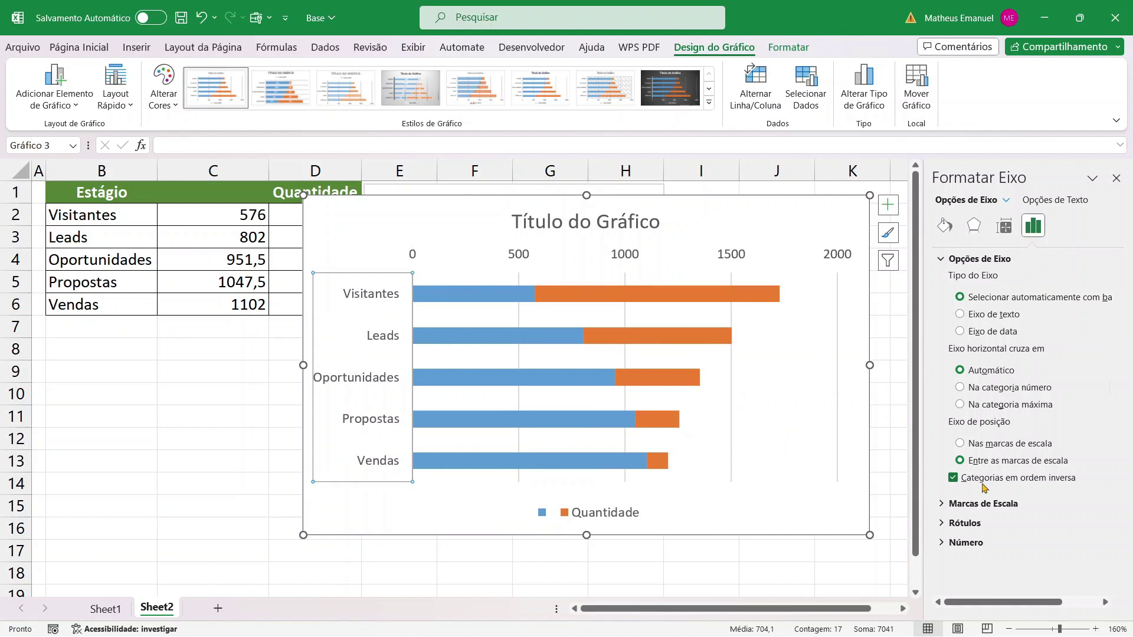
click(496, 301)
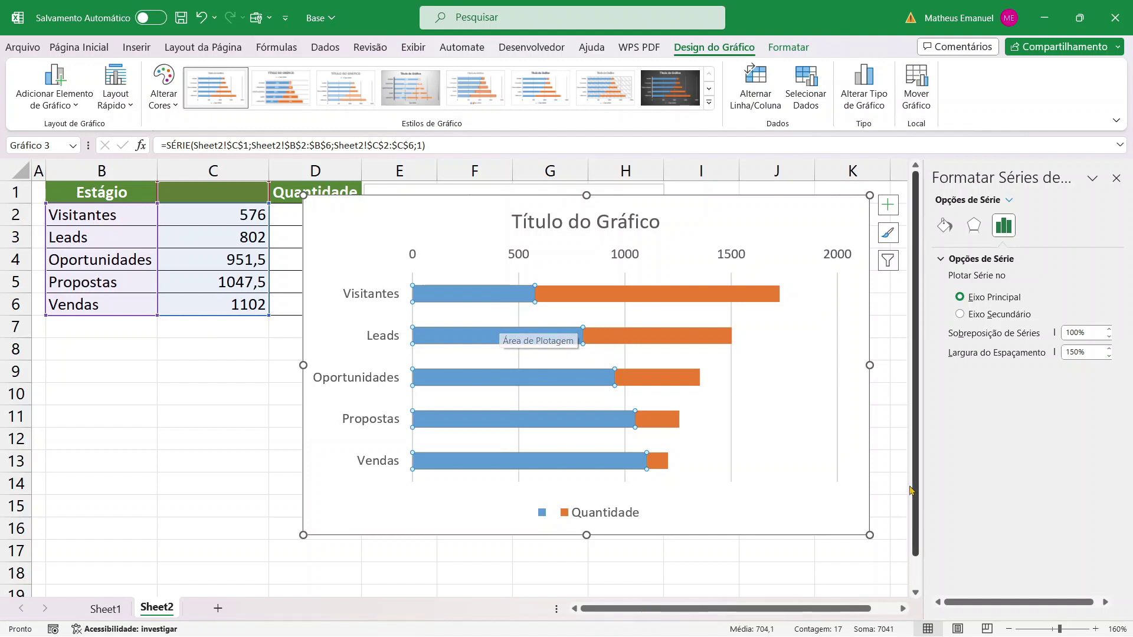
click(1078, 353)
Set Largura do Espaçamento to 0% and fill the blue helper series white
drag(1066, 352, 1071, 352)
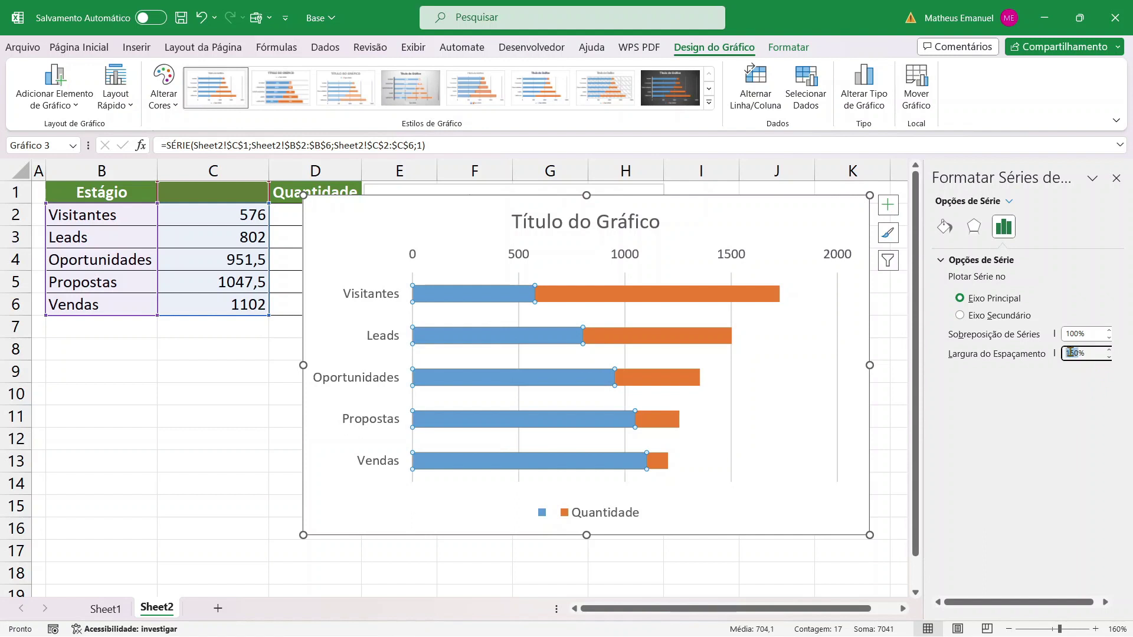
text(0)
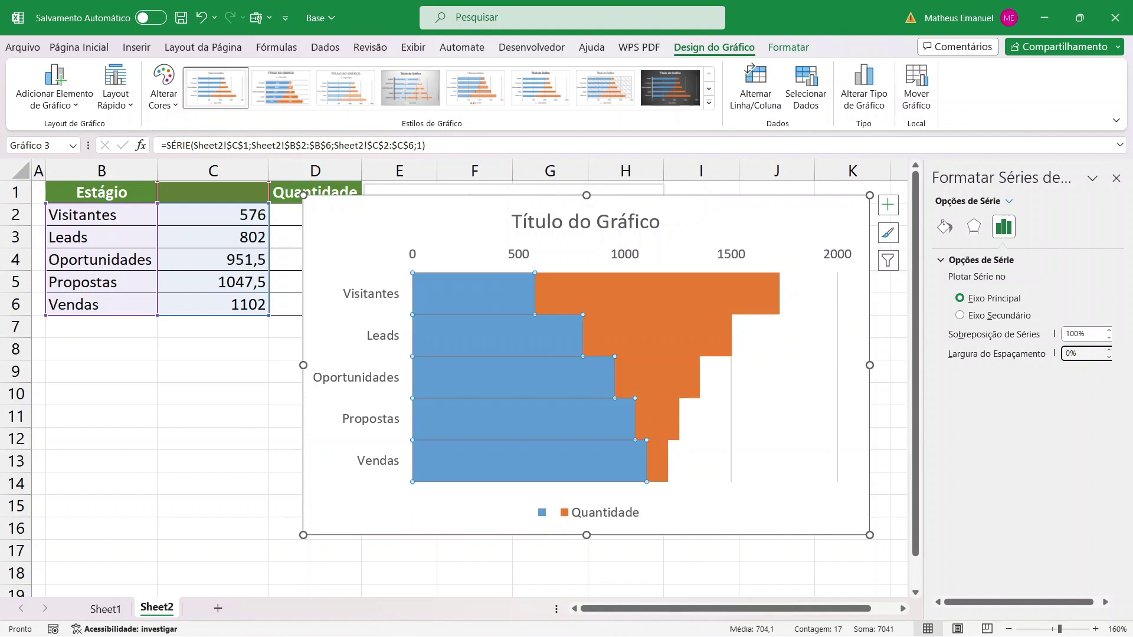
click(945, 227)
scroll(998, 331, down, 1)
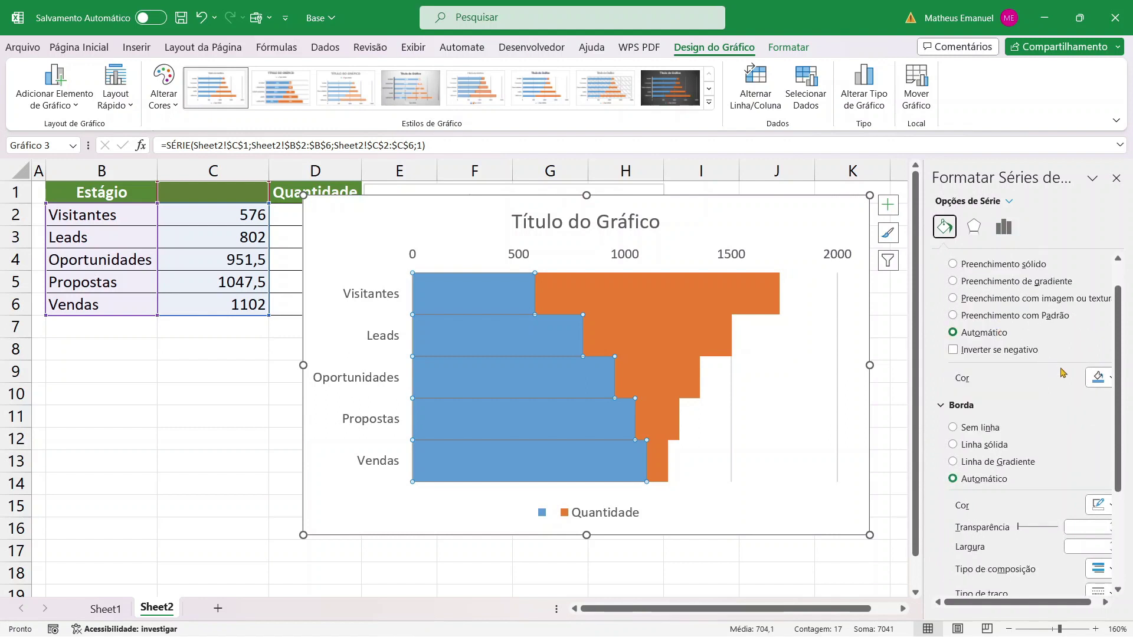
click(1097, 378)
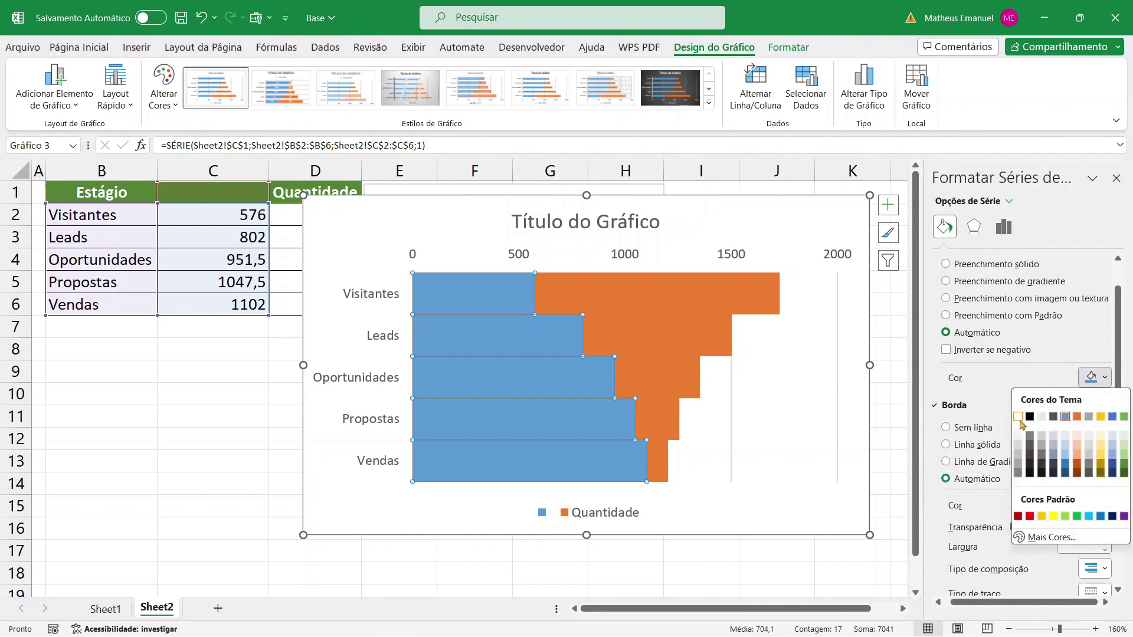
click(1018, 416)
Remove the major gridlines, close the format pane and delete the 'Título do Gráfico' title
click(106, 483)
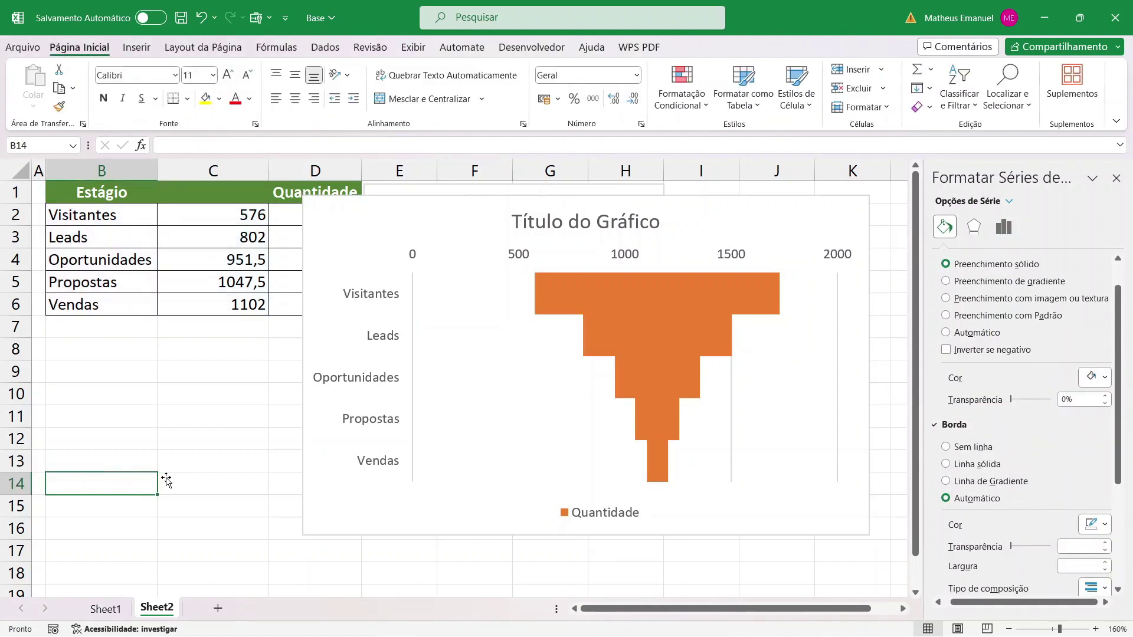
click(166, 481)
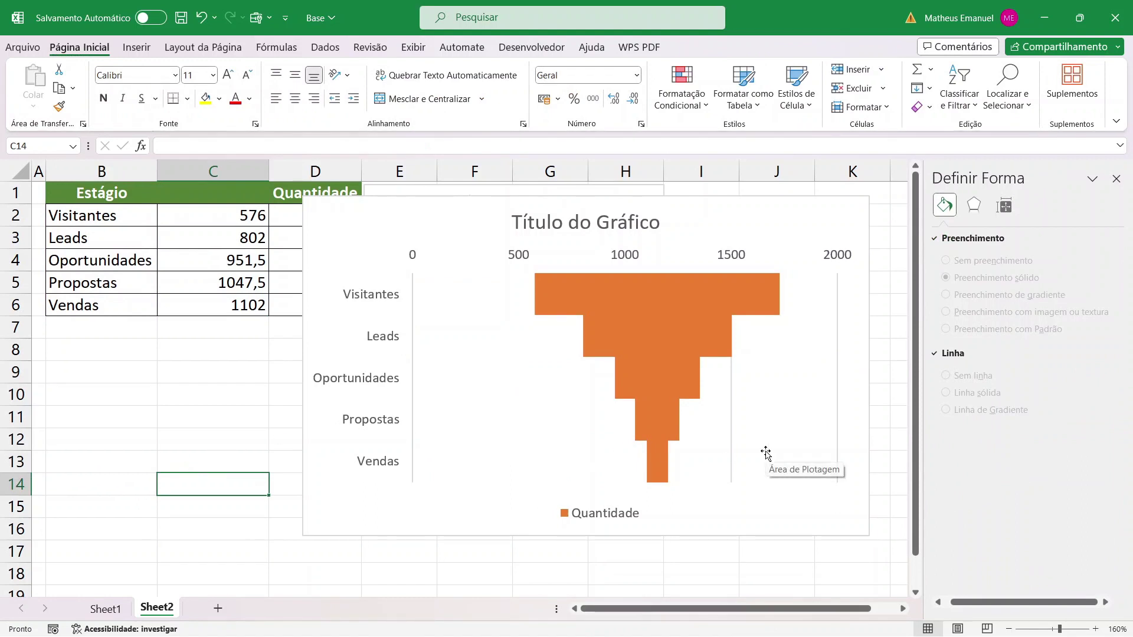
click(838, 341)
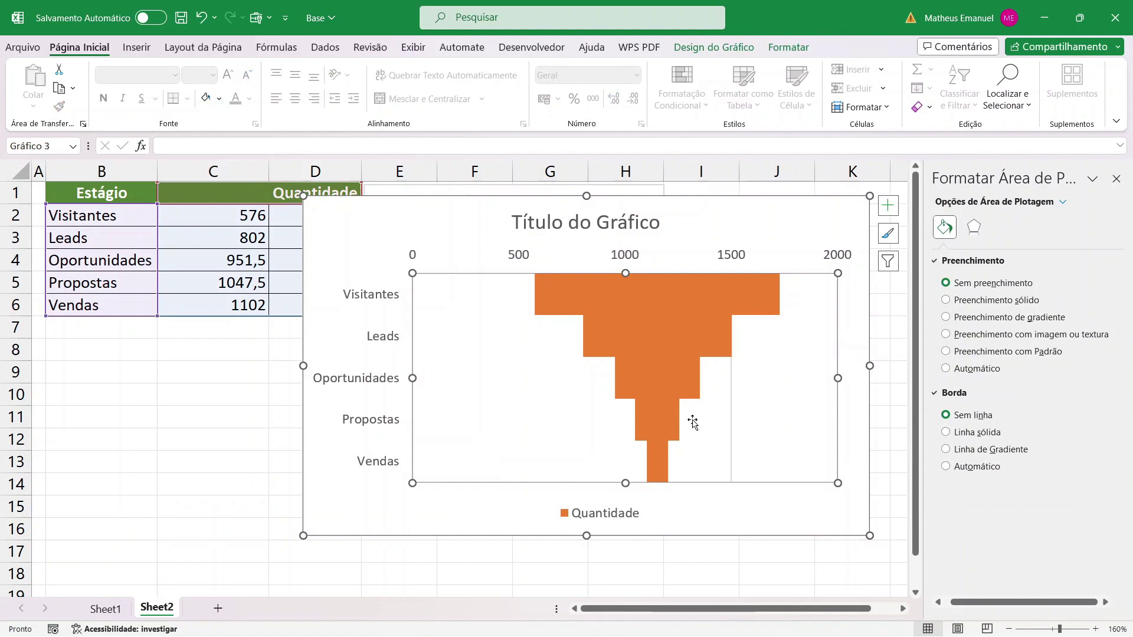
click(731, 428)
click(733, 429)
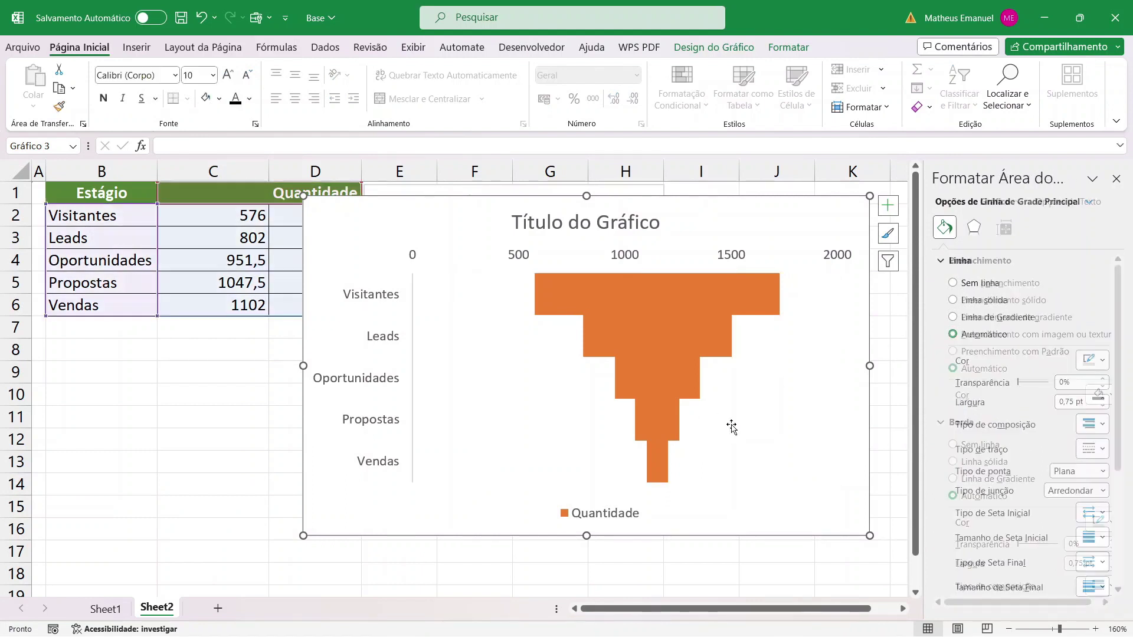
click(1116, 178)
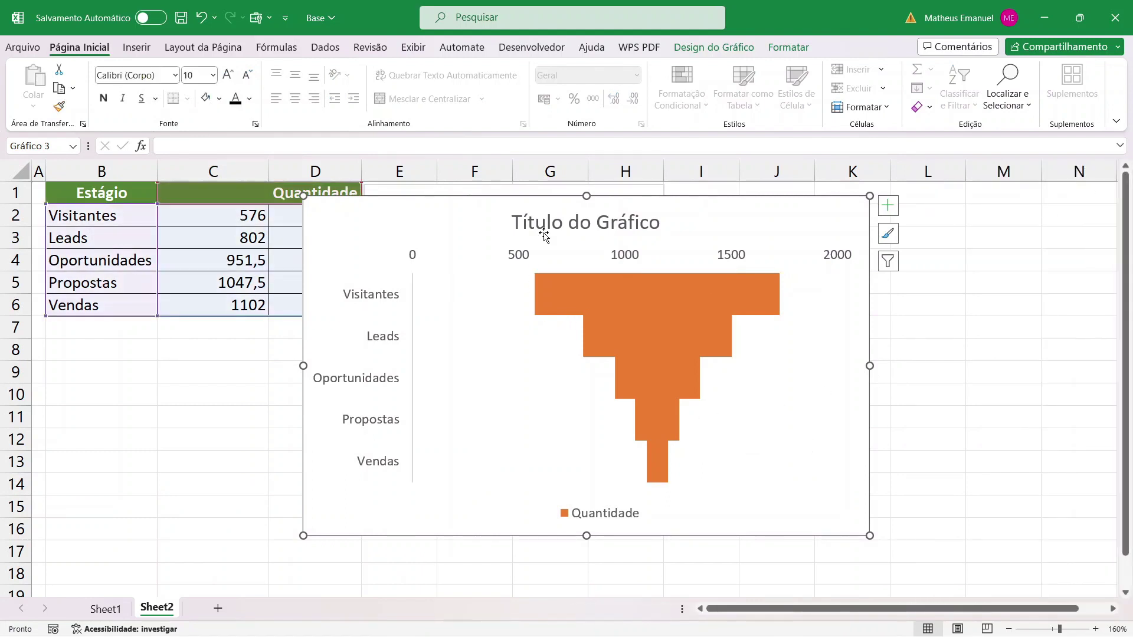
click(515, 229)
key(Delete)
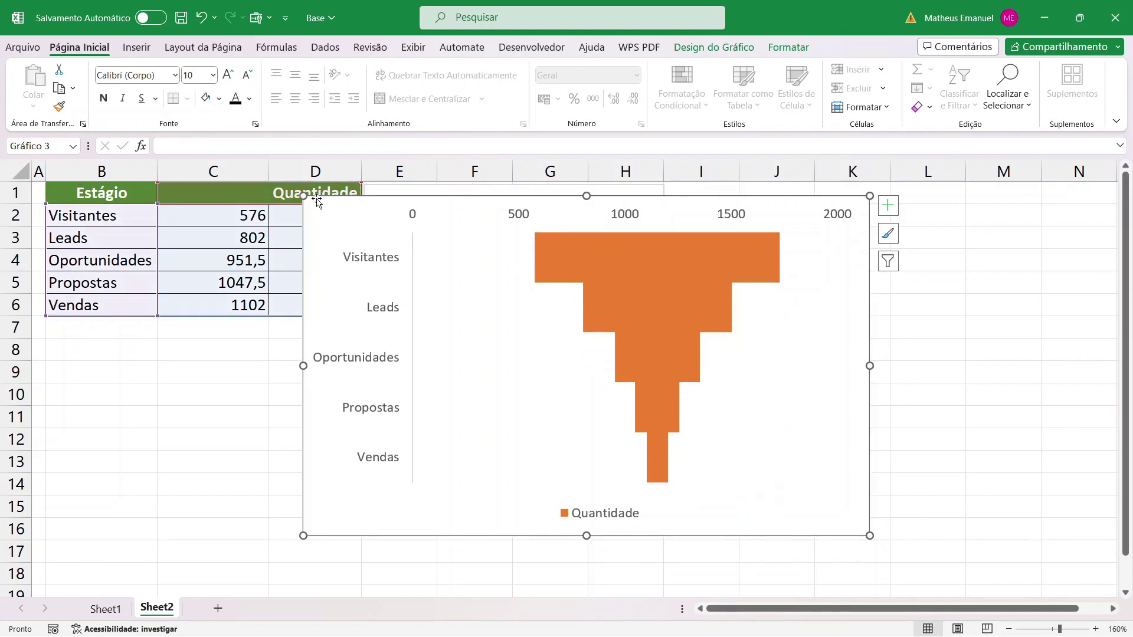
Resize the orange funnel chart and its plot area, and move it beside the black funnel
drag(315, 202, 394, 279)
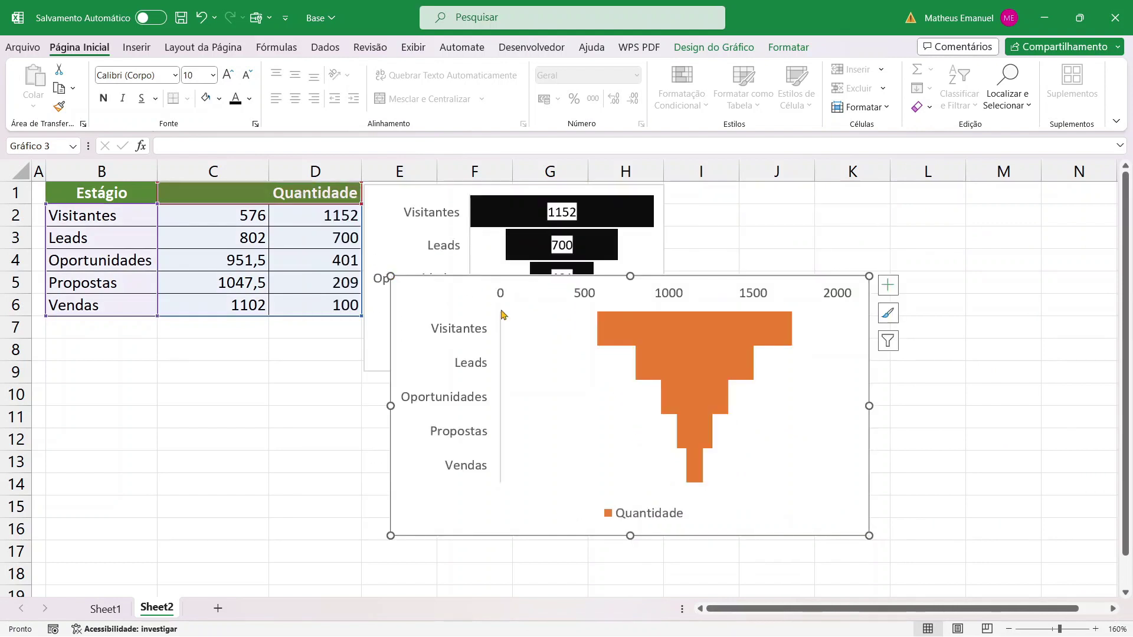
drag(390, 404, 440, 407)
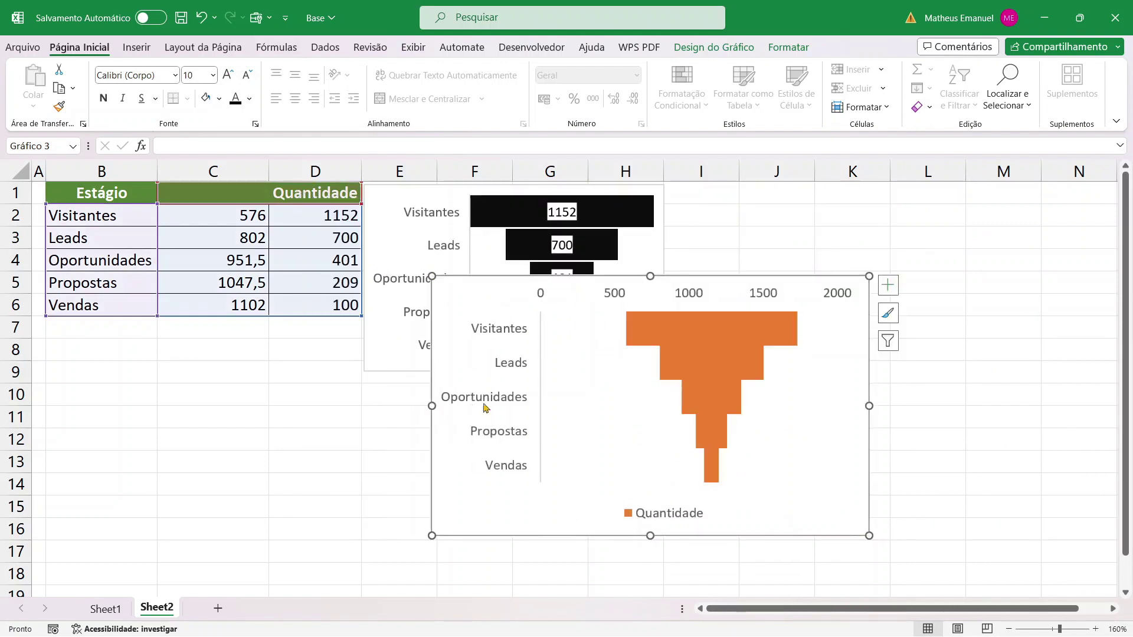
drag(518, 298, 718, 228)
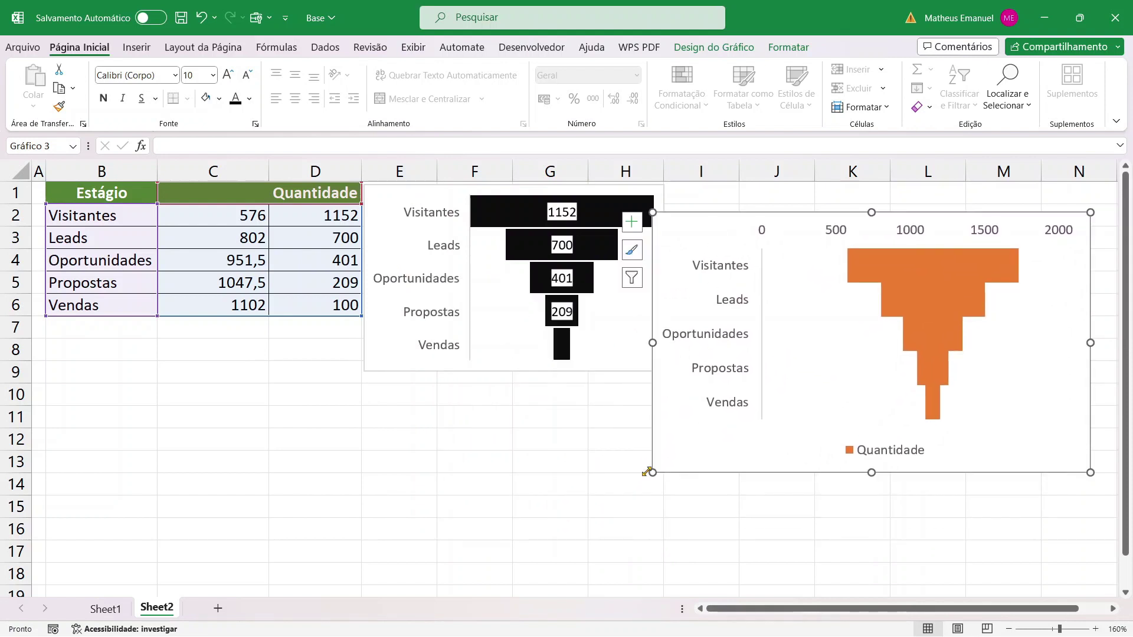
drag(653, 472, 686, 460)
drag(725, 232, 711, 201)
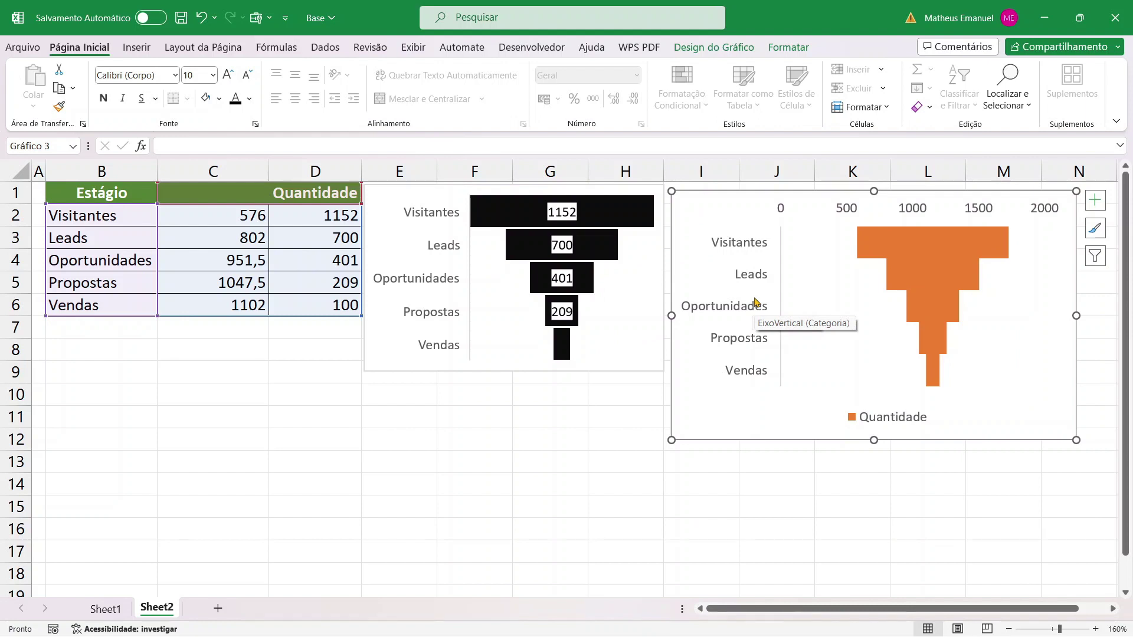
click(503, 467)
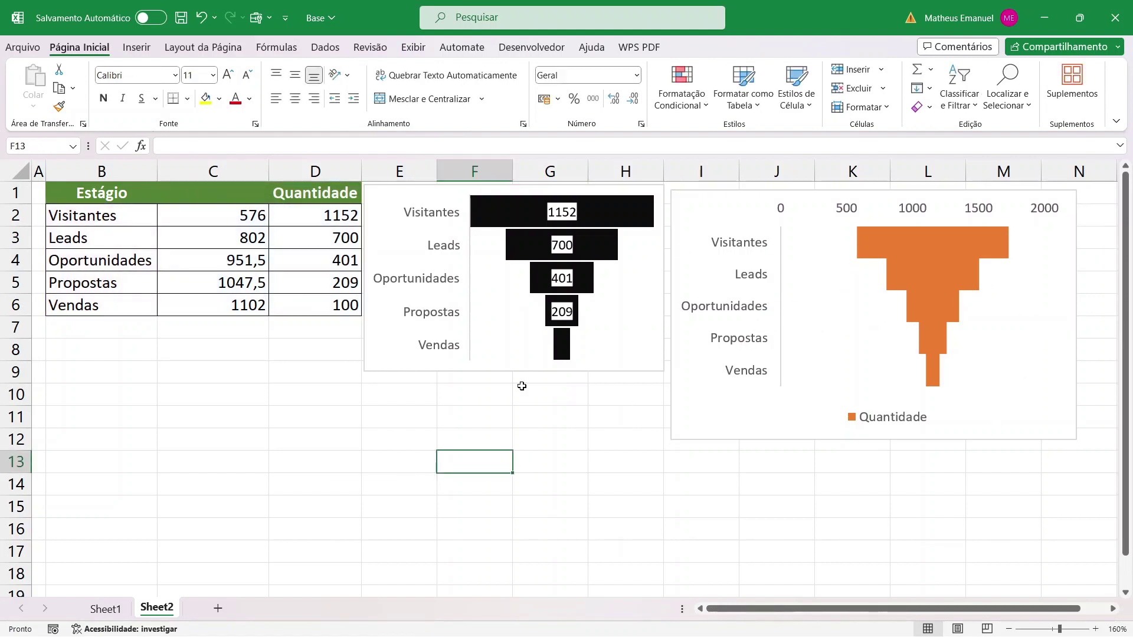
Insert a Pirâmide Invertida SmartArt from the Pirâmide category onto Sheet2
mouse_move(580, 300)
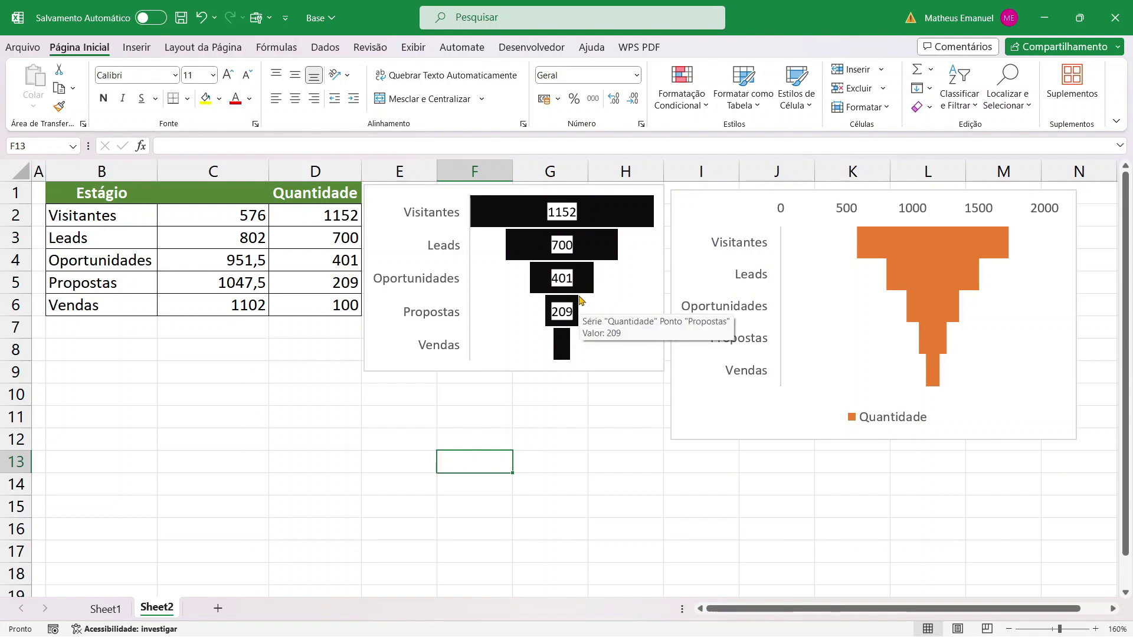
click(137, 49)
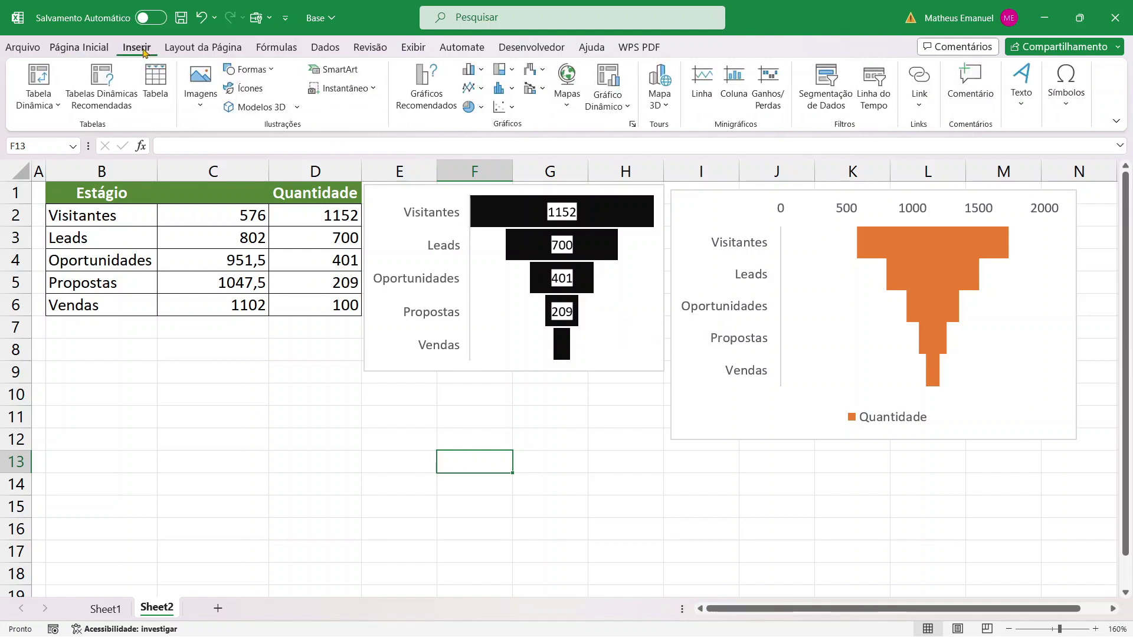
click(343, 71)
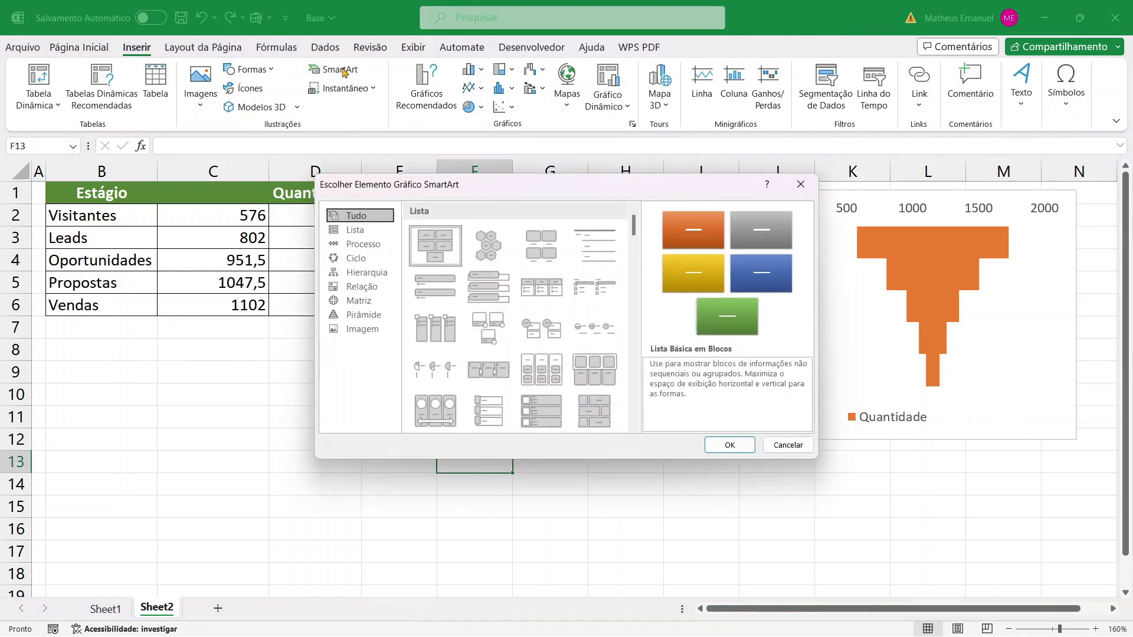
click(367, 315)
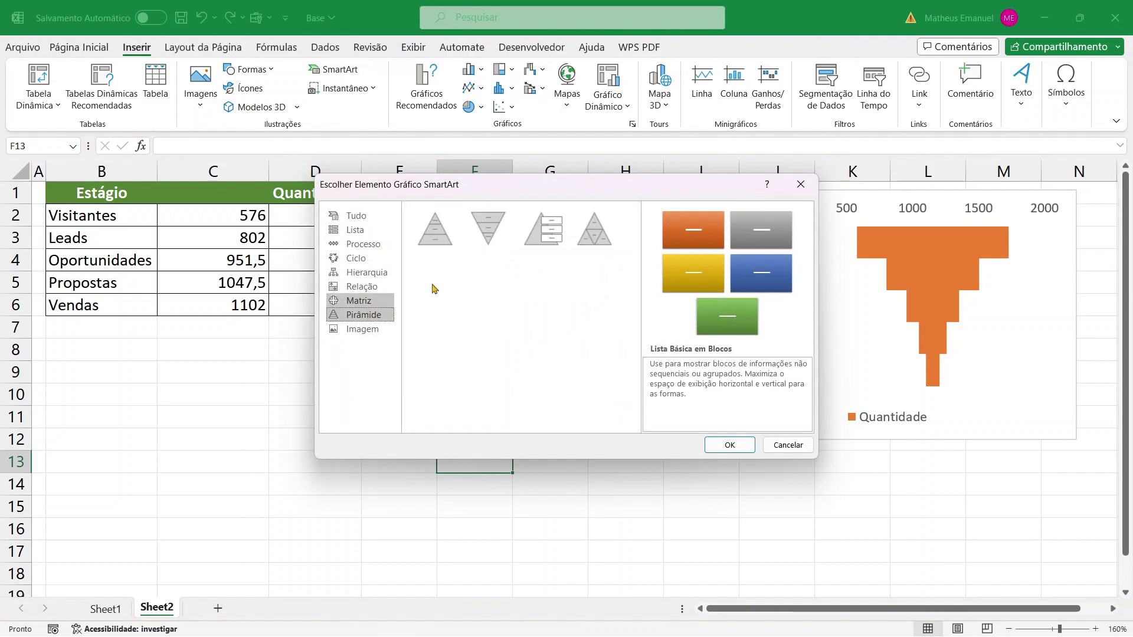
click(483, 236)
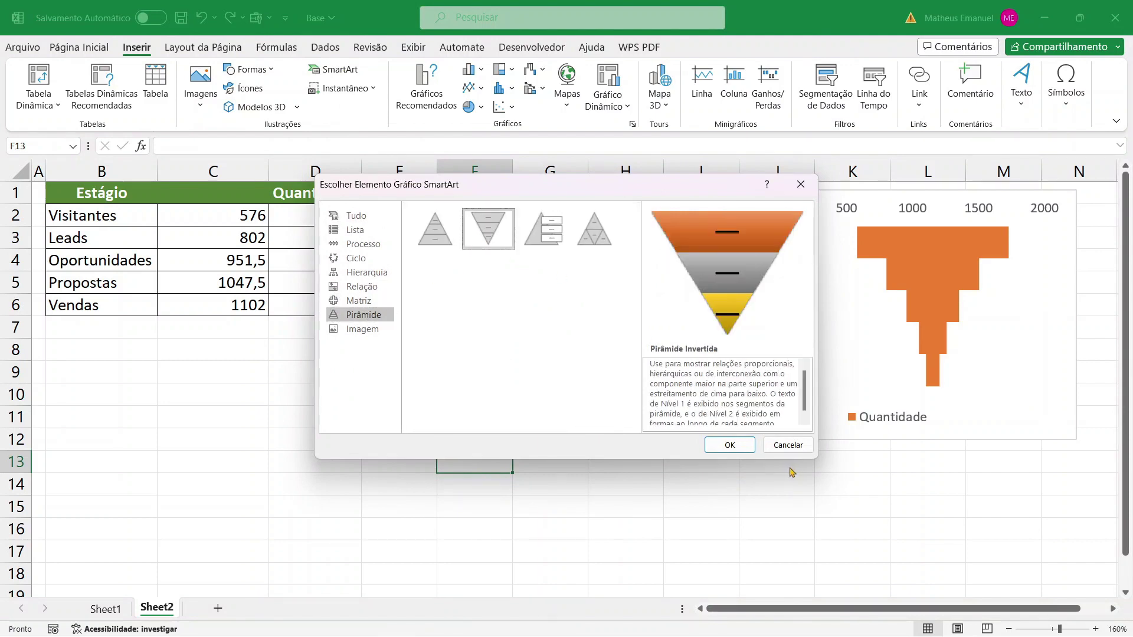
click(729, 445)
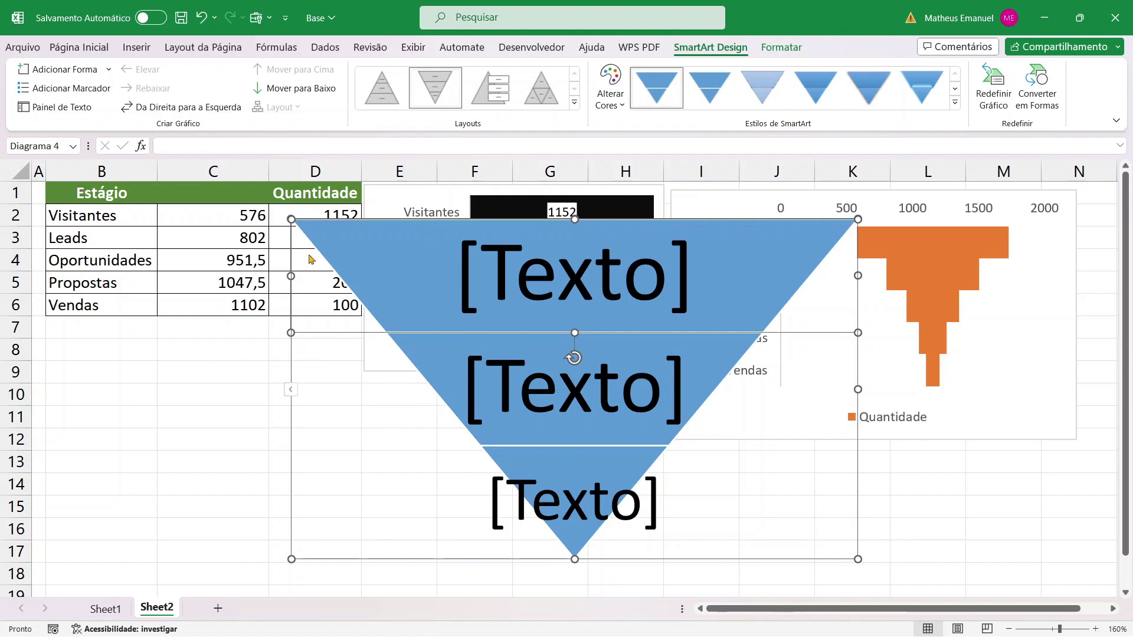
Add two shapes for five bands and drag the pyramid left over the stage table
click(74, 71)
click(74, 70)
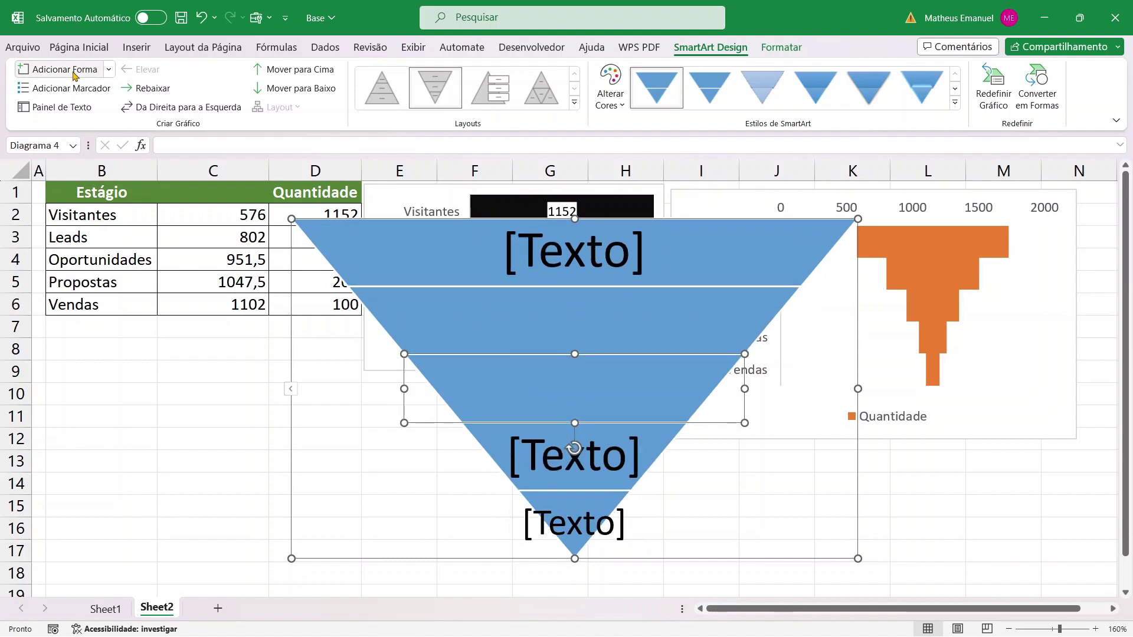
click(414, 220)
drag(414, 219, 324, 198)
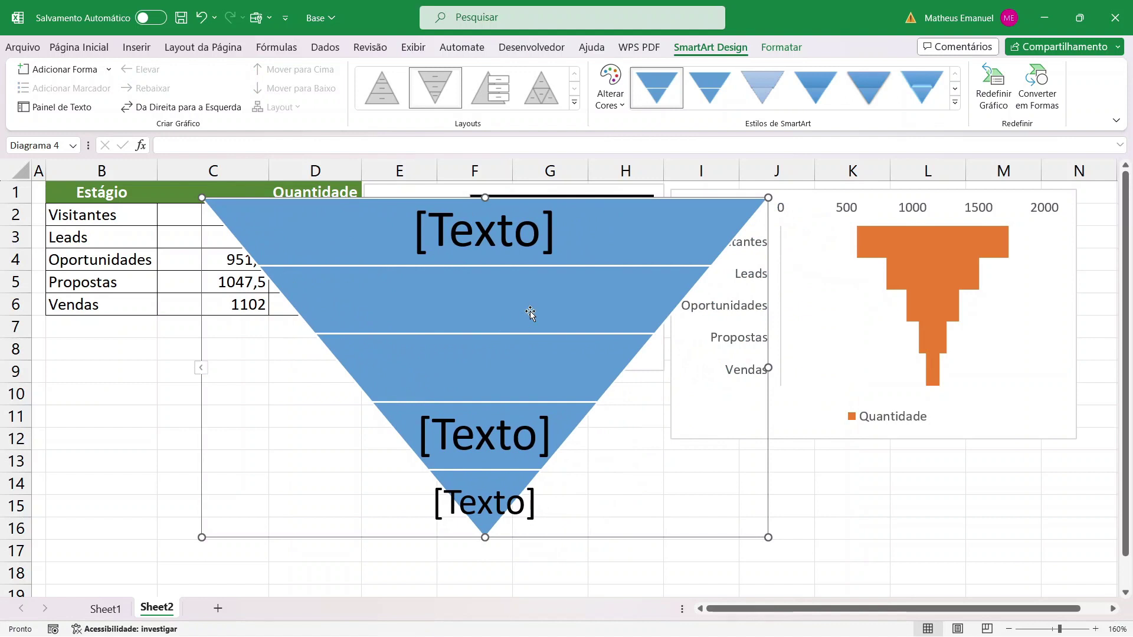
click(639, 236)
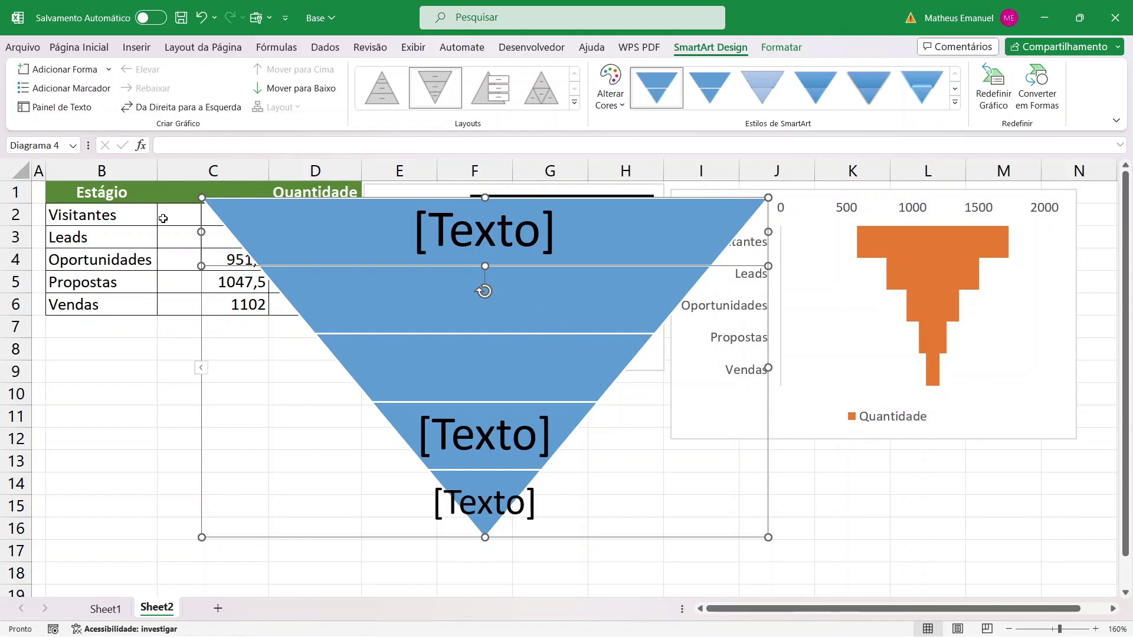
click(782, 47)
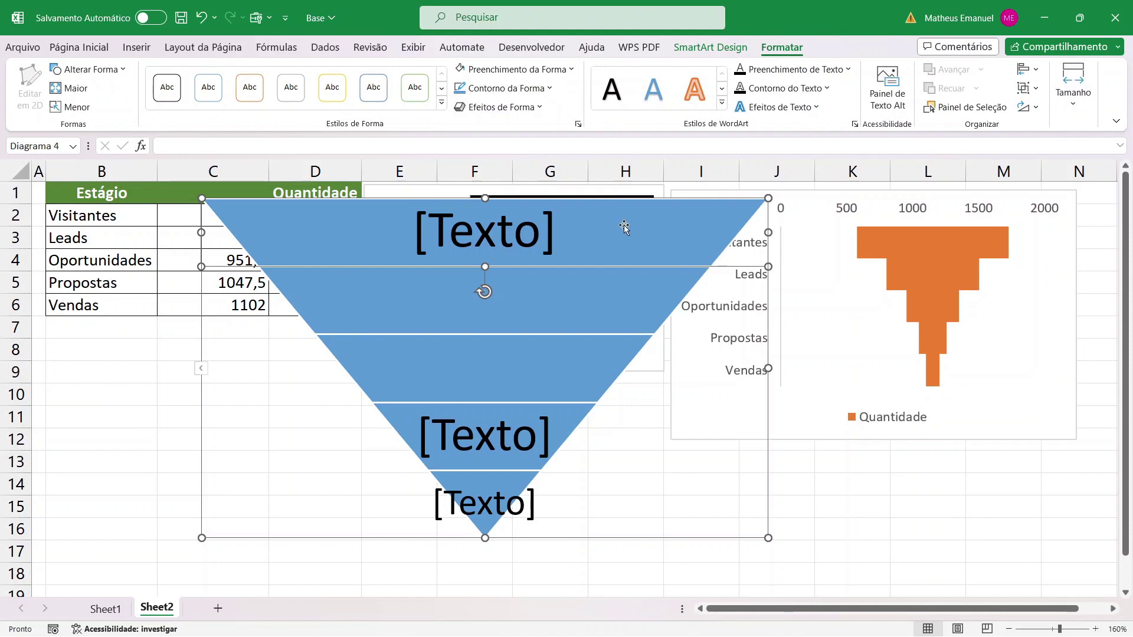
Fill the top three funnel bands dark, medium and light green
click(513, 69)
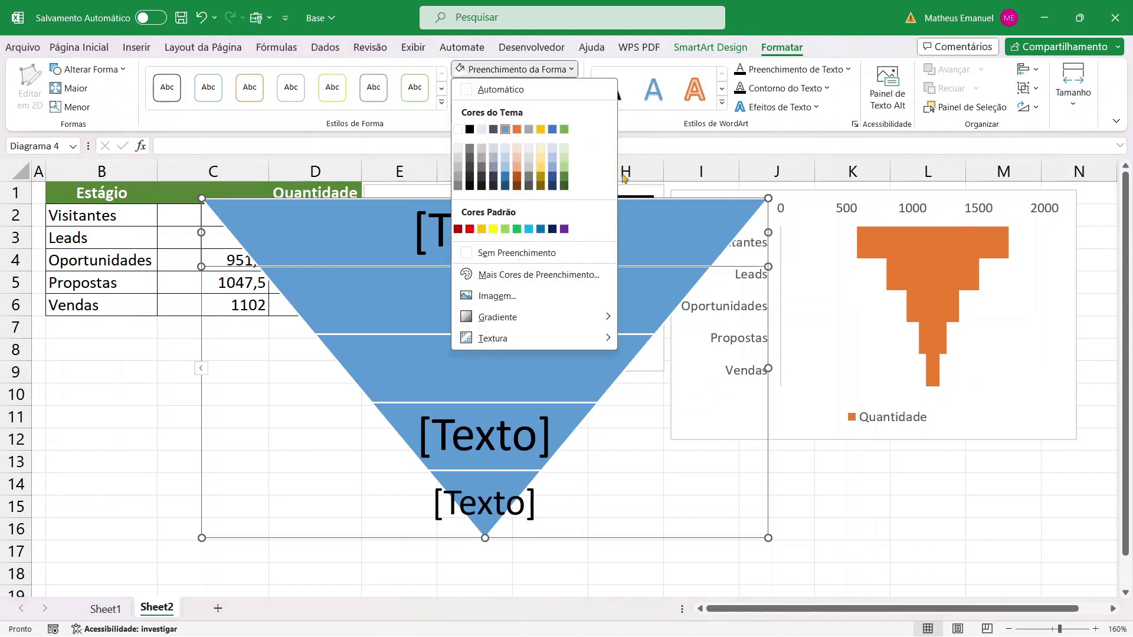
click(564, 186)
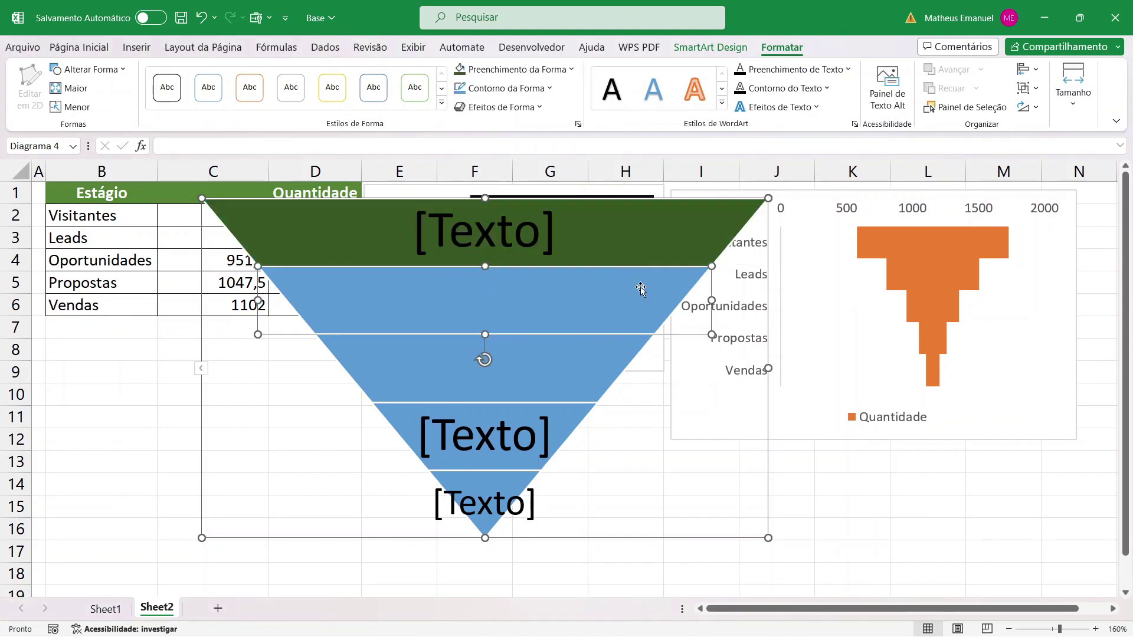
click(513, 69)
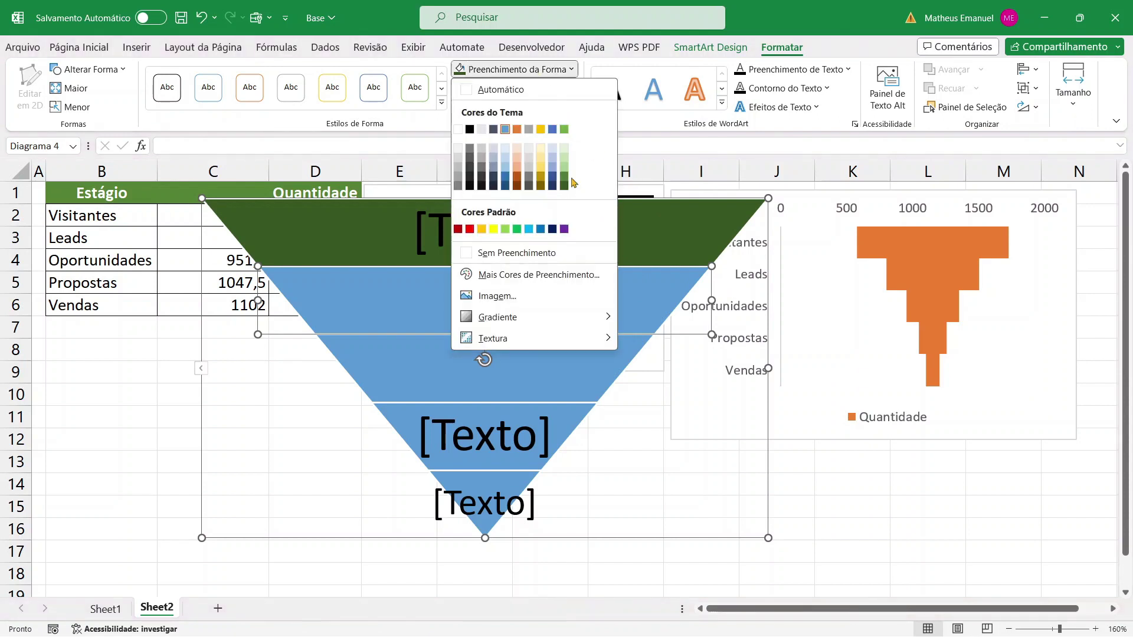
click(565, 175)
click(619, 346)
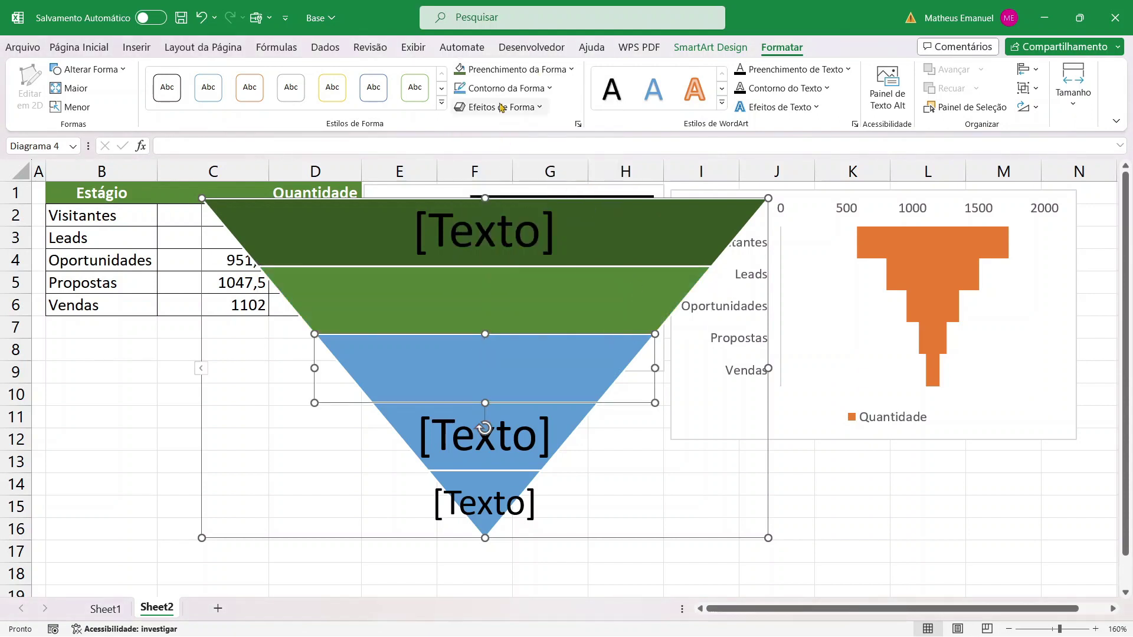
click(512, 69)
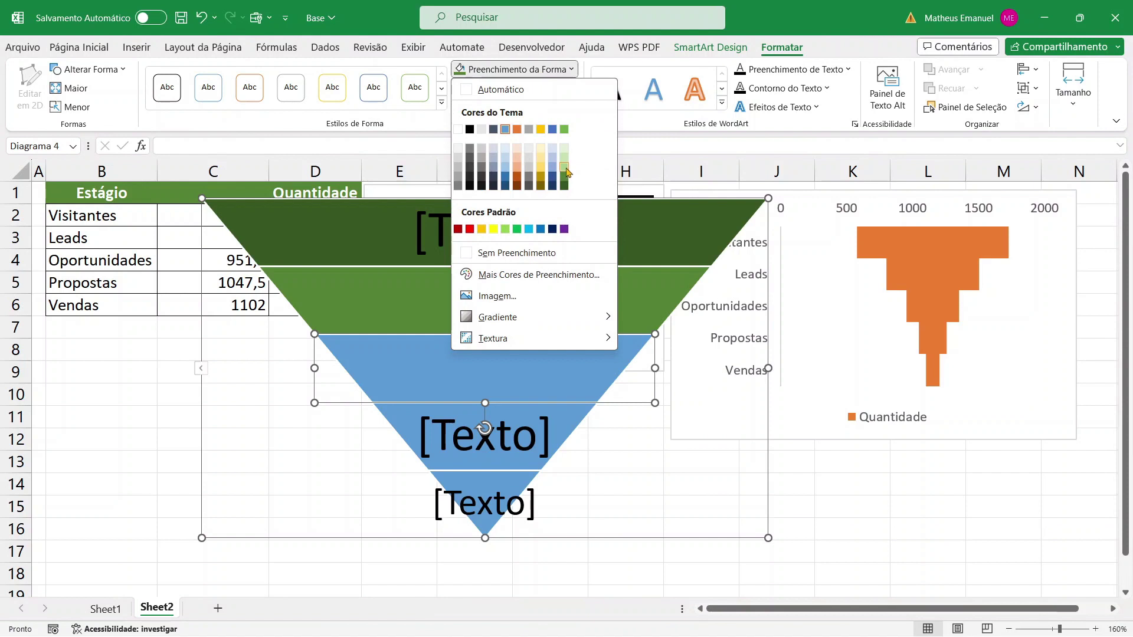
click(565, 169)
Fill the fourth and bottom bands in progressively paler greens
click(571, 419)
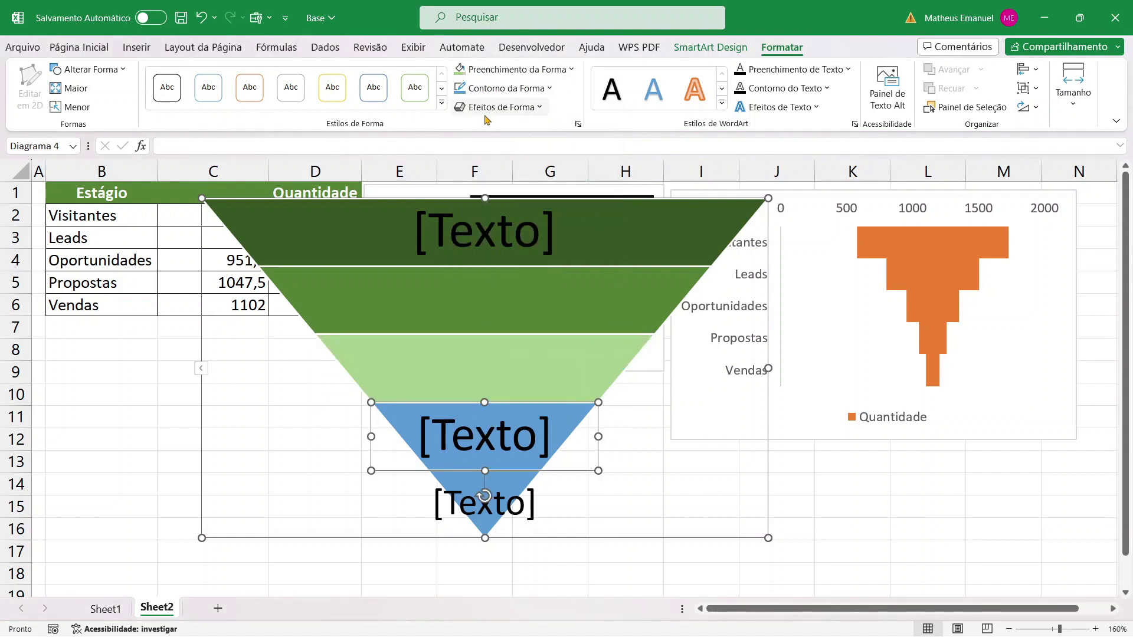
click(512, 69)
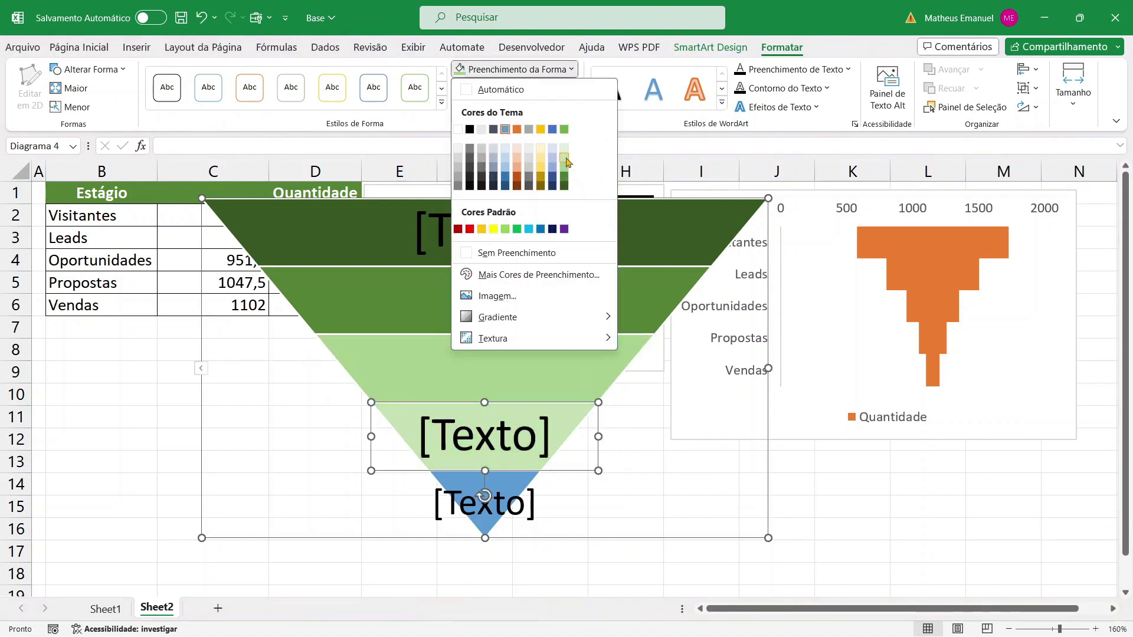
click(566, 161)
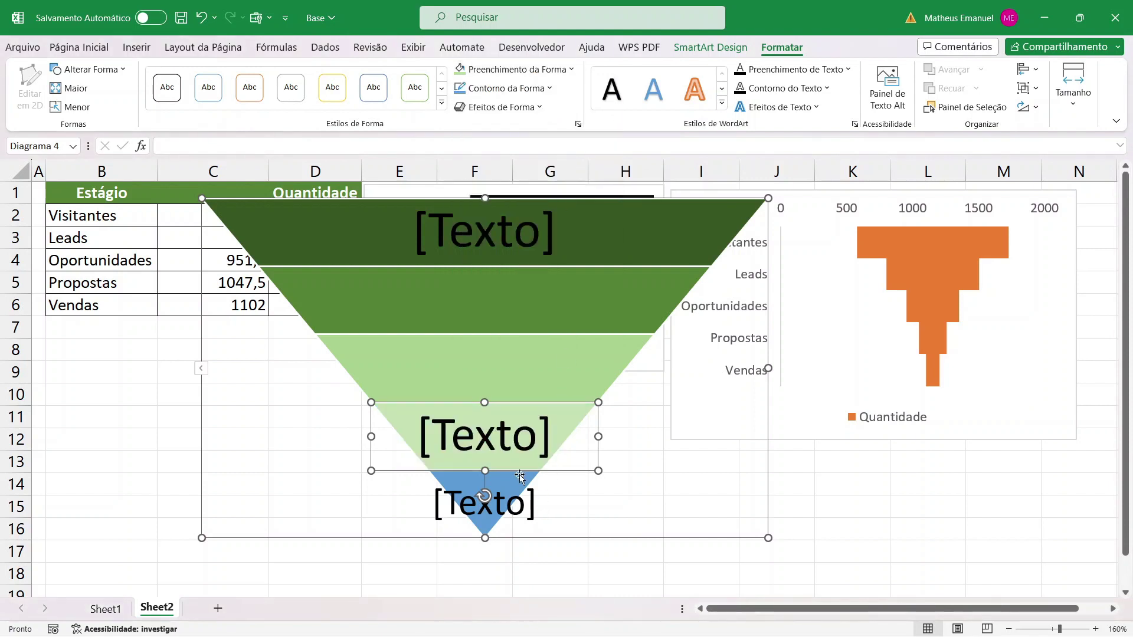
click(522, 480)
click(513, 69)
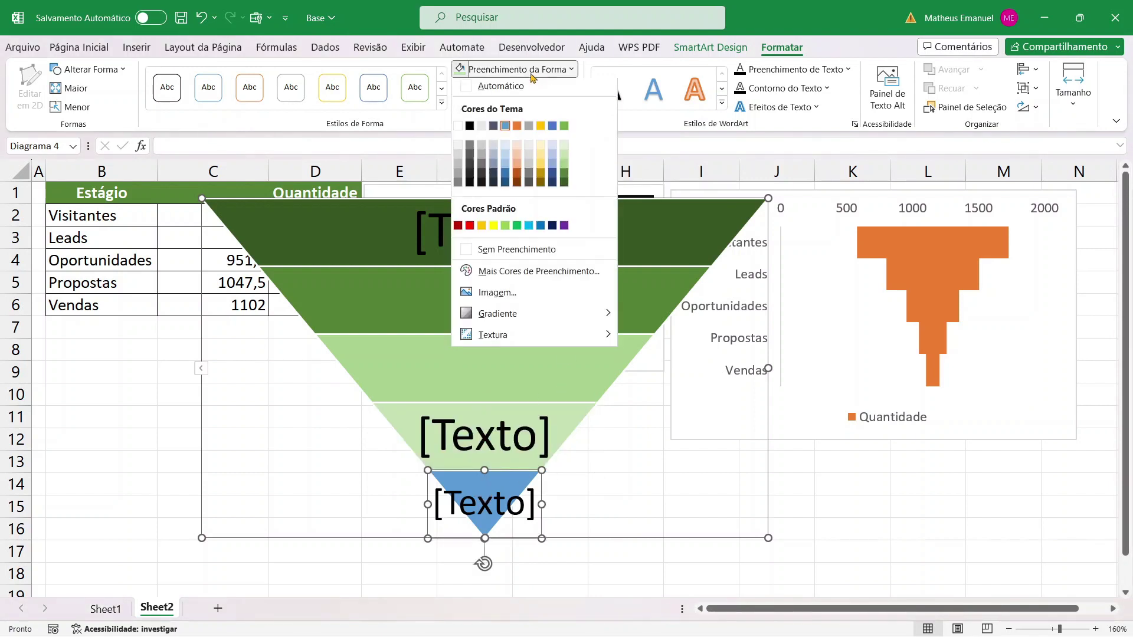
click(567, 152)
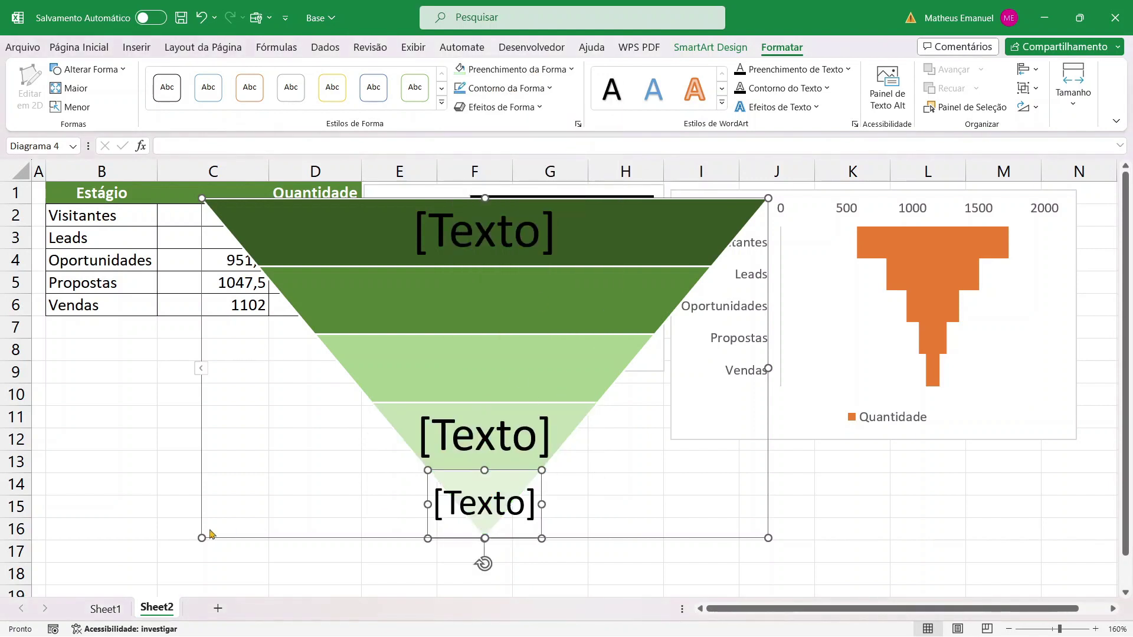
click(116, 454)
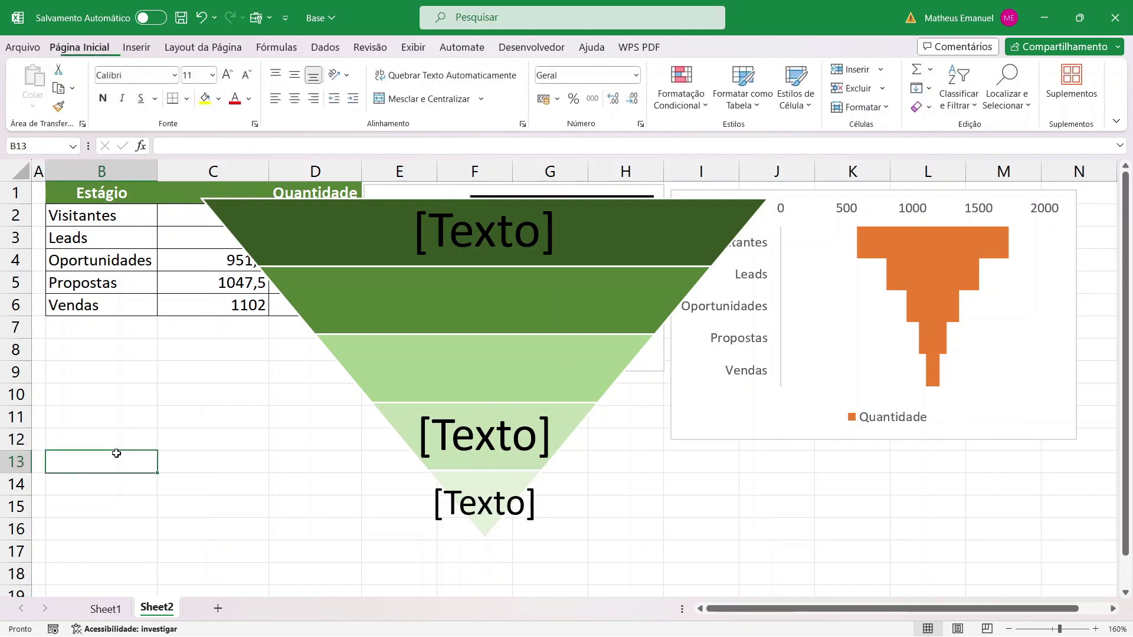
click(105, 609)
drag(797, 609, 855, 608)
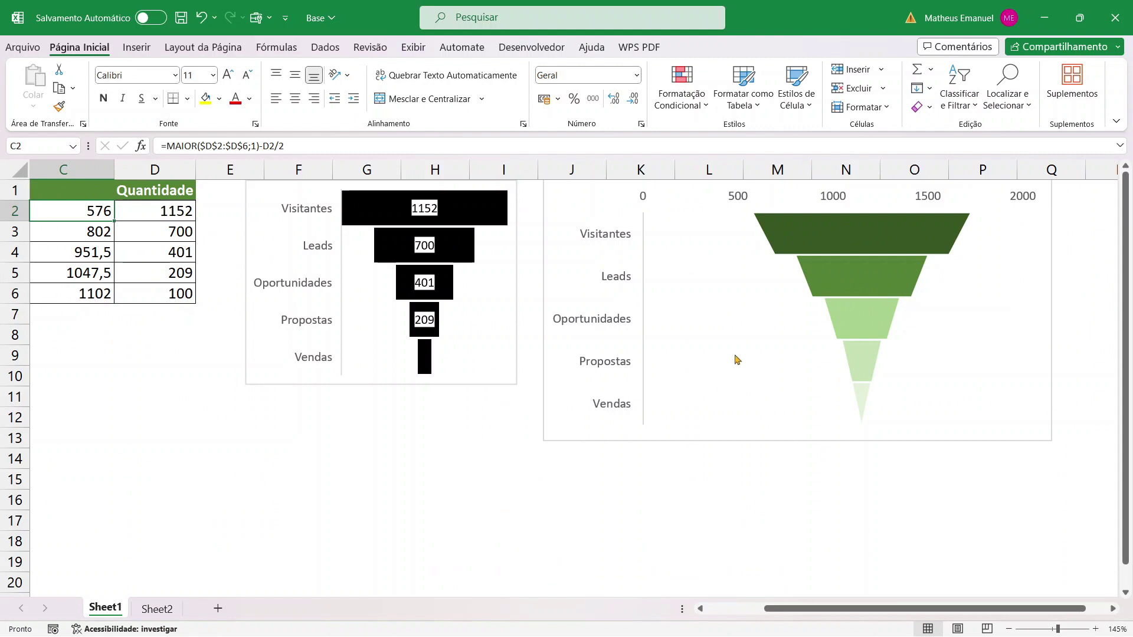
mouse_move(741, 229)
click(160, 612)
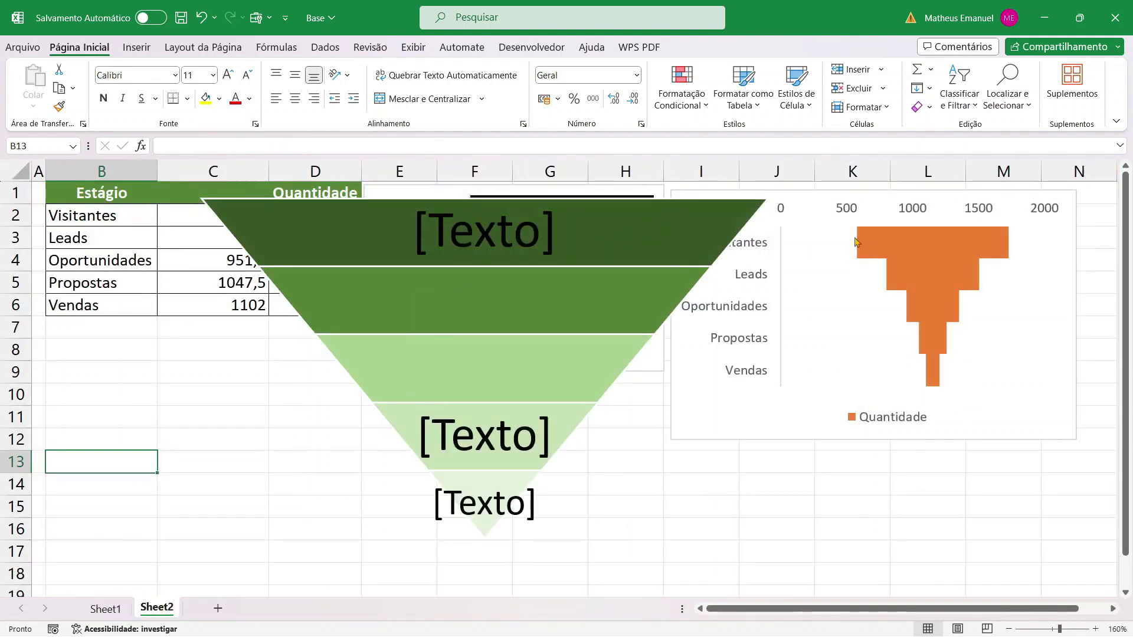
click(601, 248)
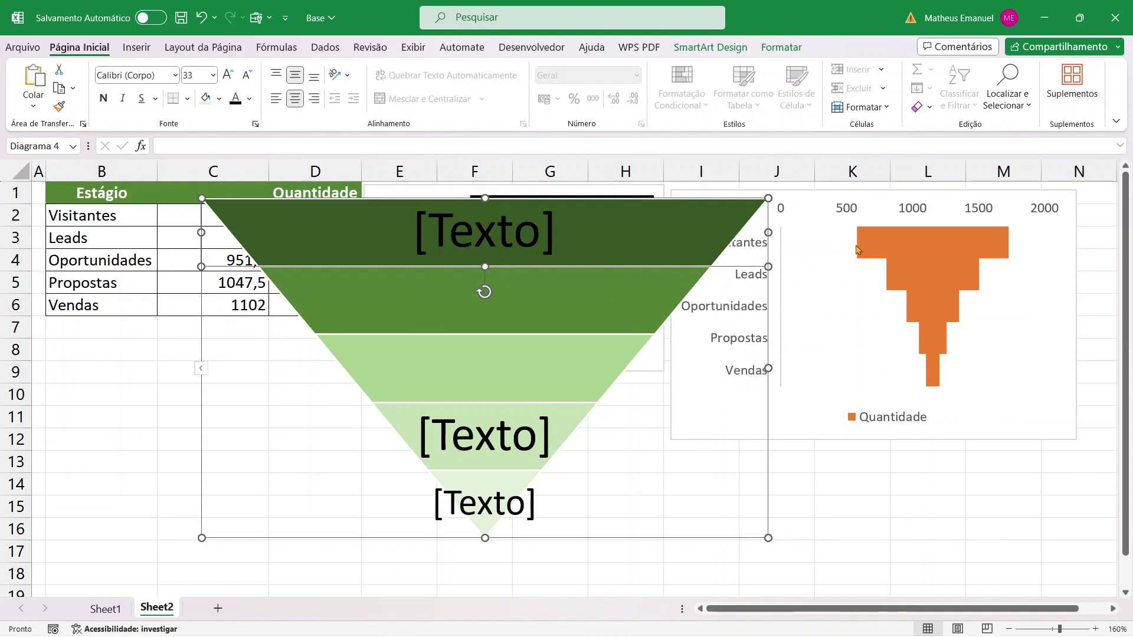
Paste the dark and medium green band fills onto the Visitantes and Leads bars
click(919, 248)
click(919, 248)
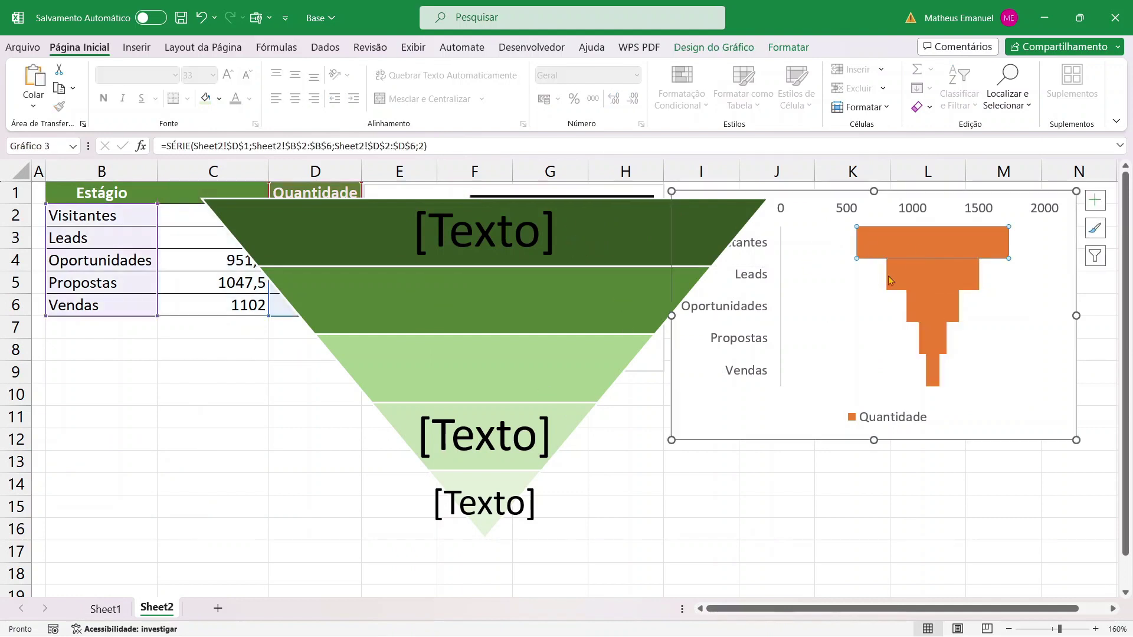
mouse_move(901, 262)
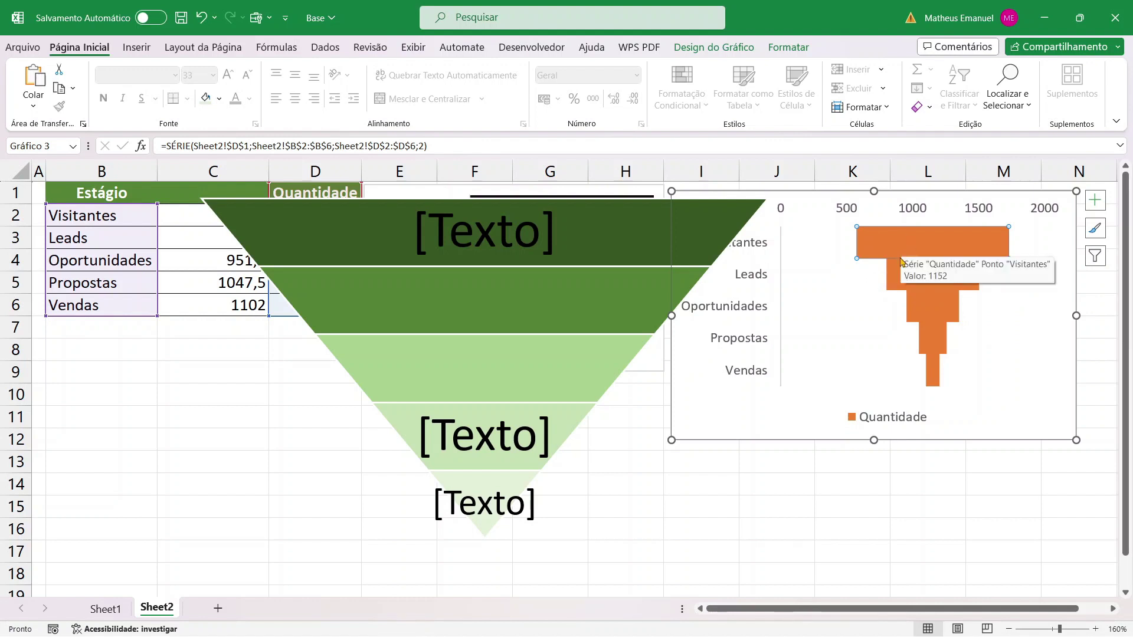
key(ctrl+v)
click(594, 296)
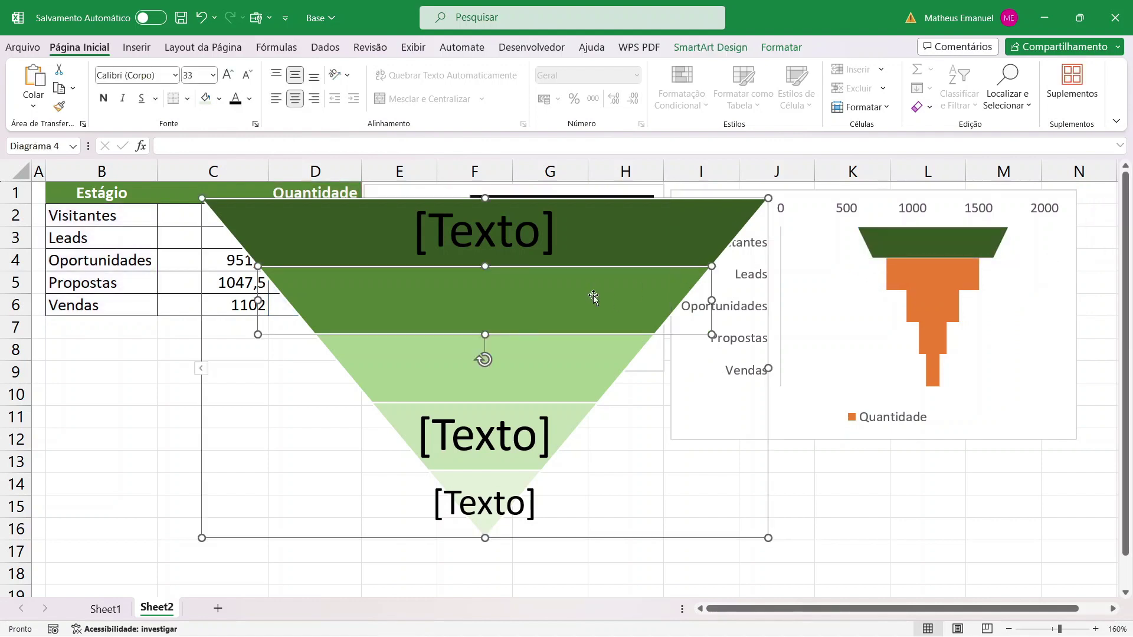
click(923, 274)
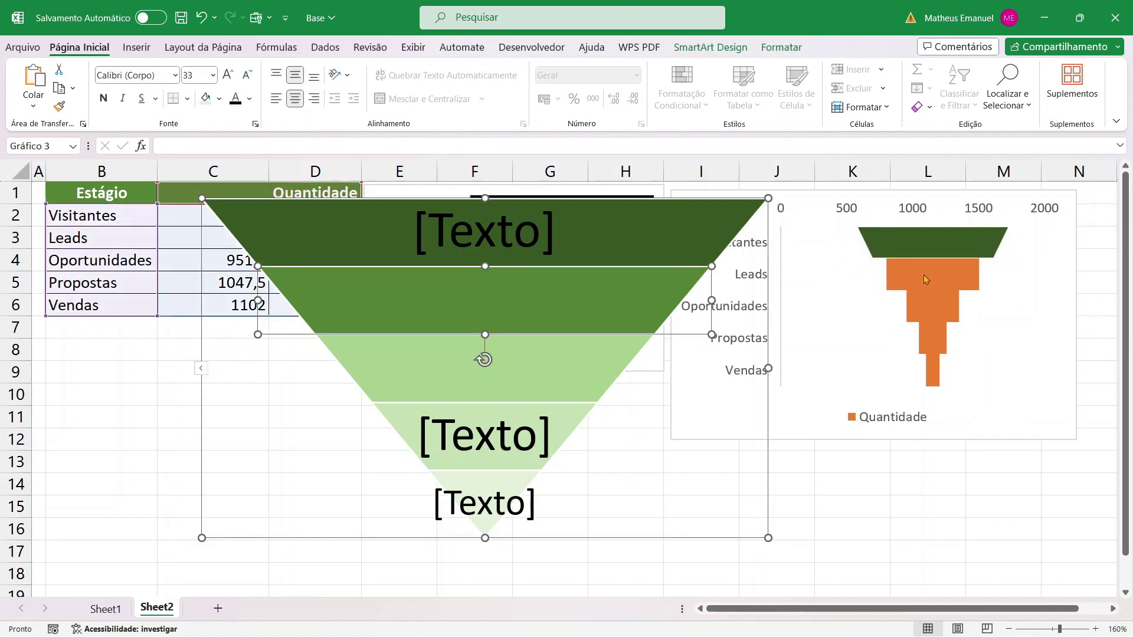
click(926, 279)
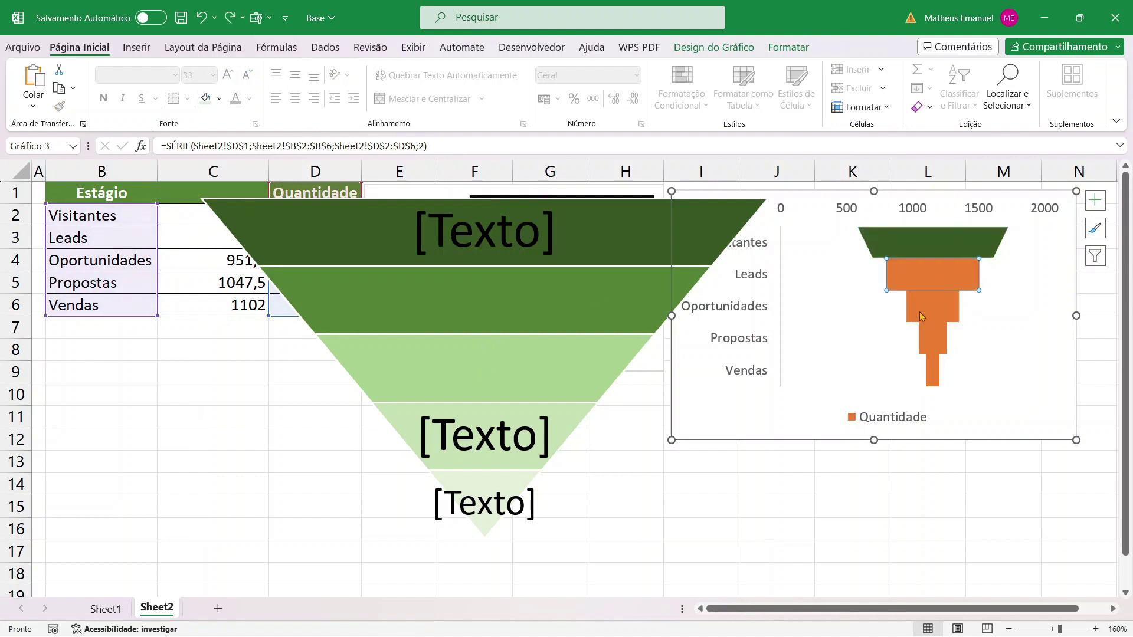
key(ctrl+v)
Give the Oportunidades and Propostas bars the light green fill using F4
click(532, 354)
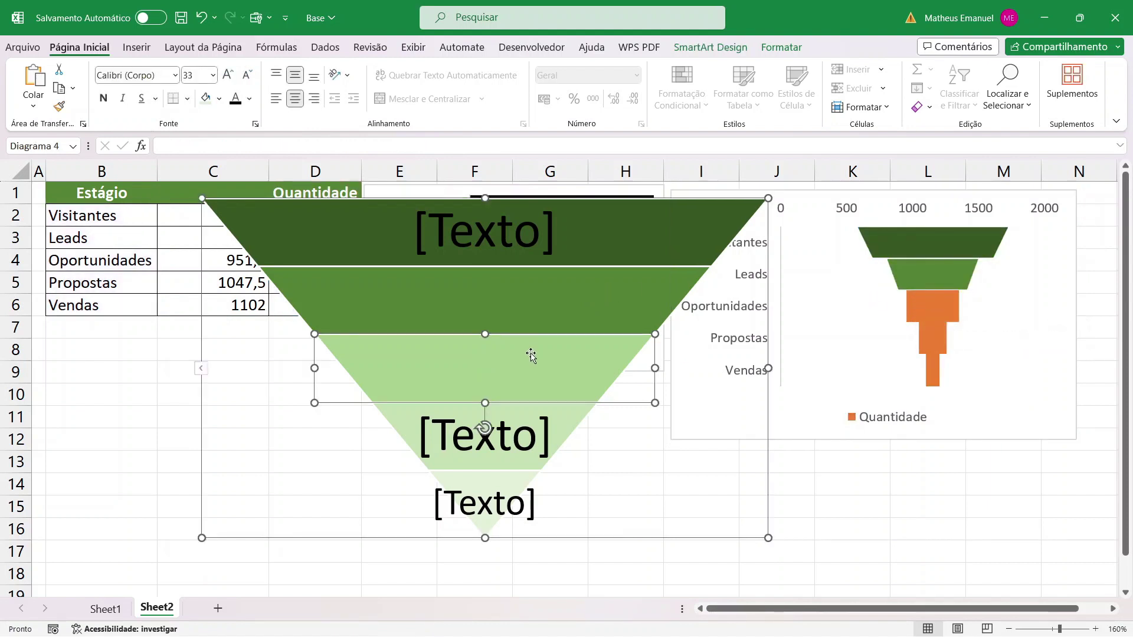
click(940, 308)
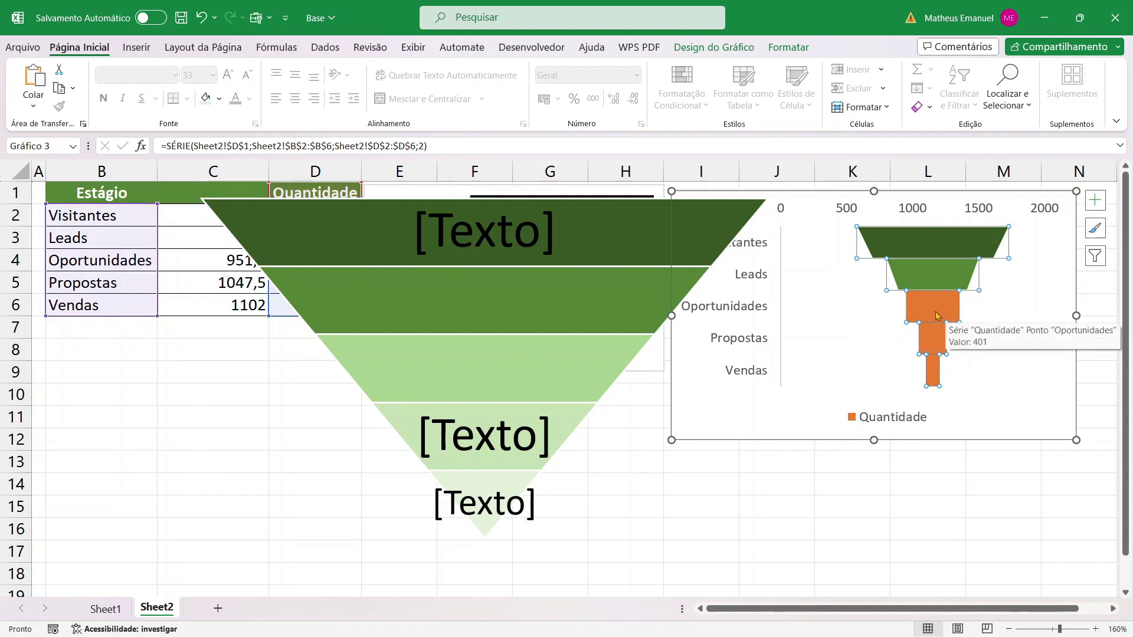
click(933, 310)
key(F4)
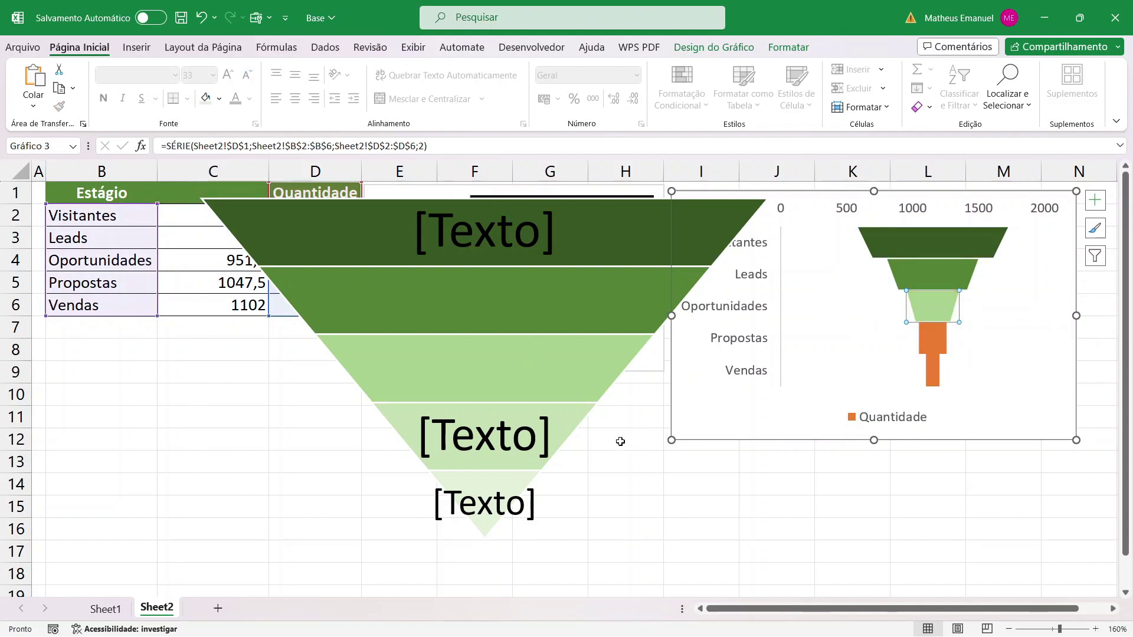
click(579, 426)
click(939, 341)
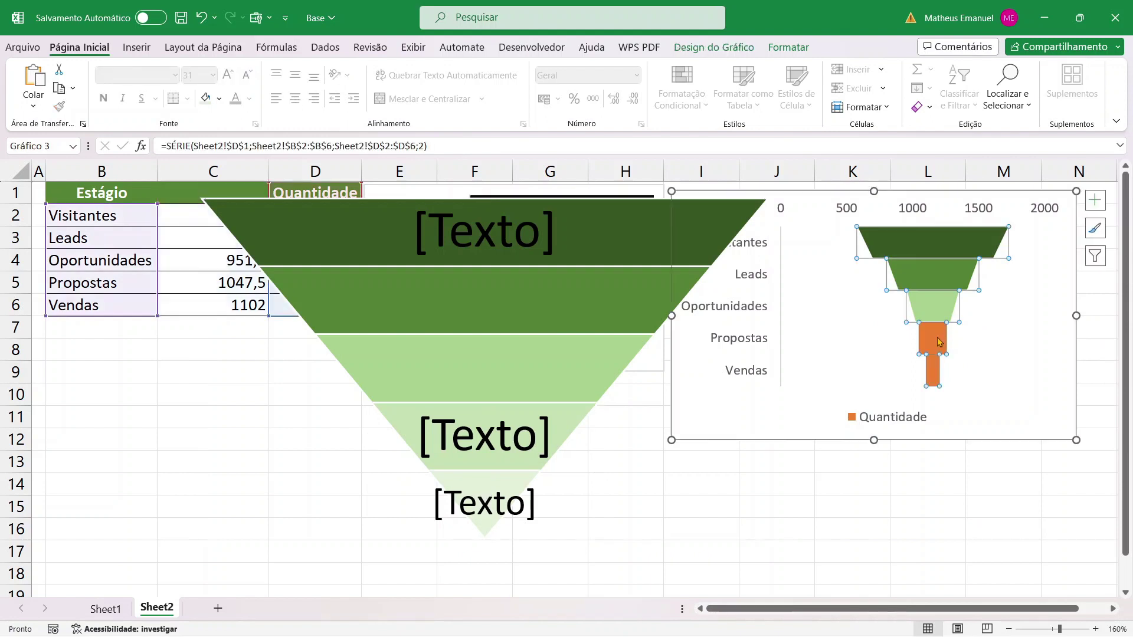
click(940, 341)
key(F4)
Repeat the light green fill on the Vendas bar and clear the SmartArt selection
click(524, 481)
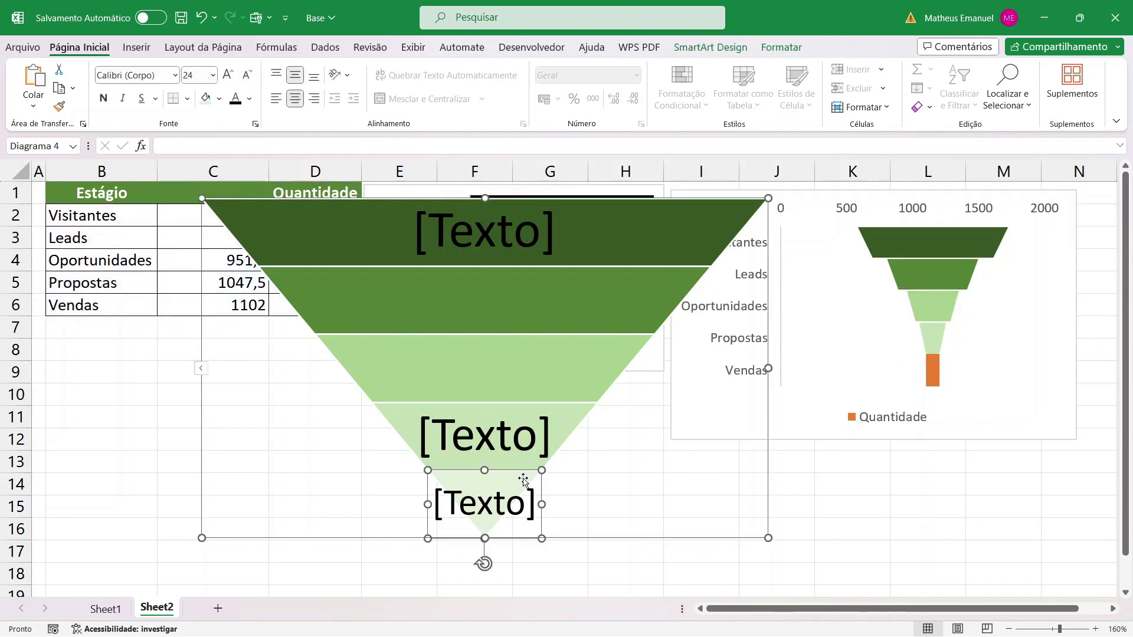
click(934, 375)
click(935, 376)
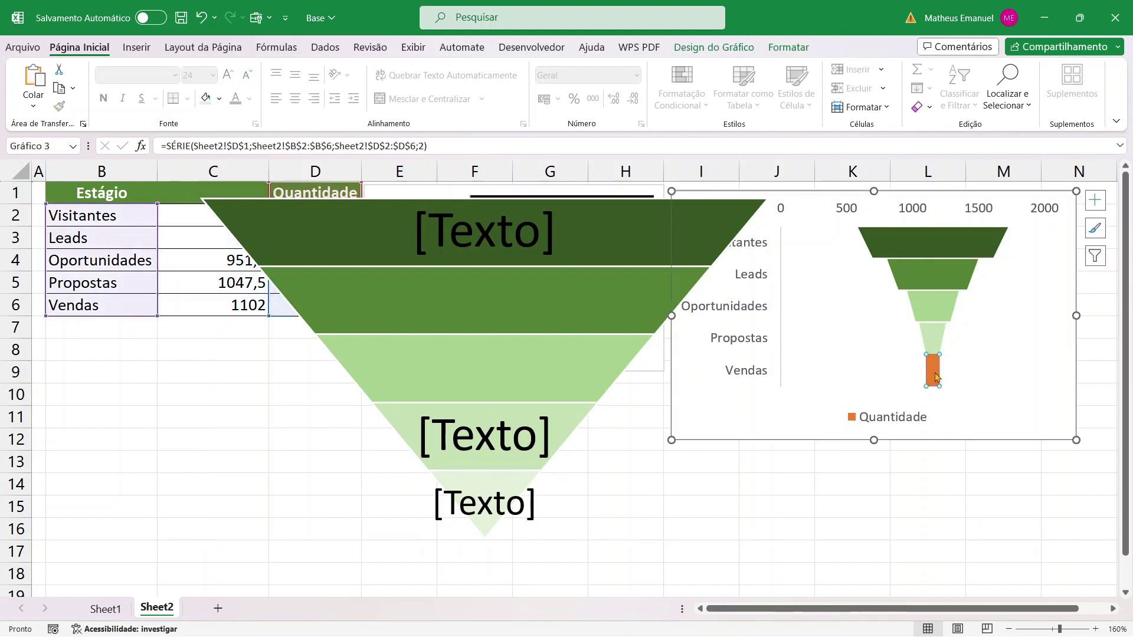
key(F4)
click(316, 449)
key(Escape)
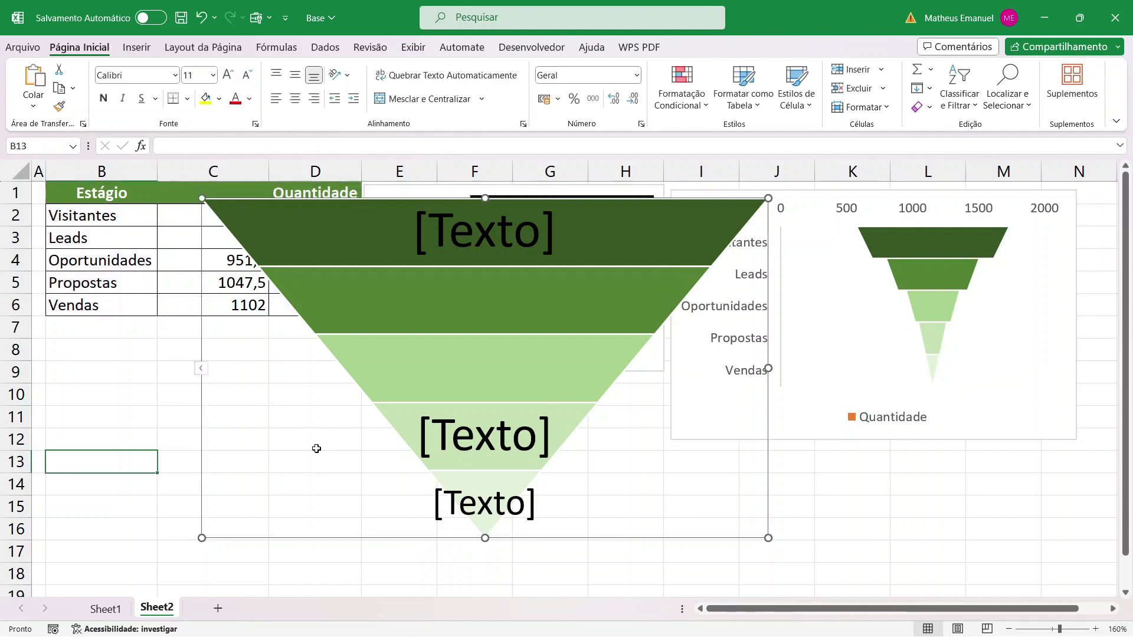
Delete the Quantidade legend from the green funnel chart
click(99, 610)
click(157, 608)
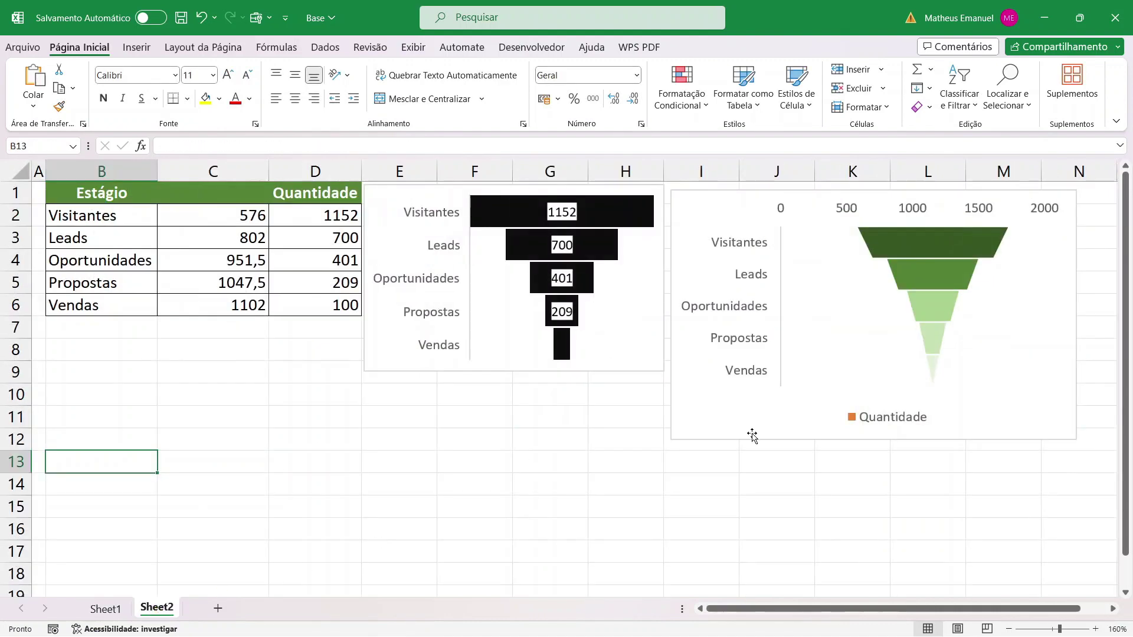
click(878, 418)
key(Delete)
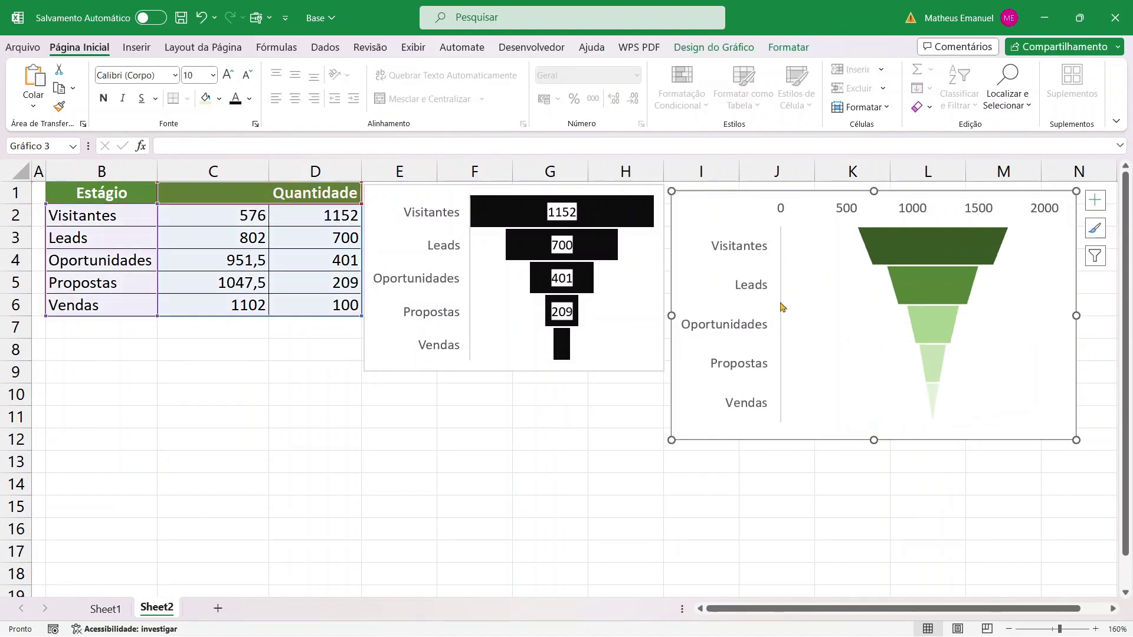
Delete the black funnel chart and select the green funnel chart
click(613, 353)
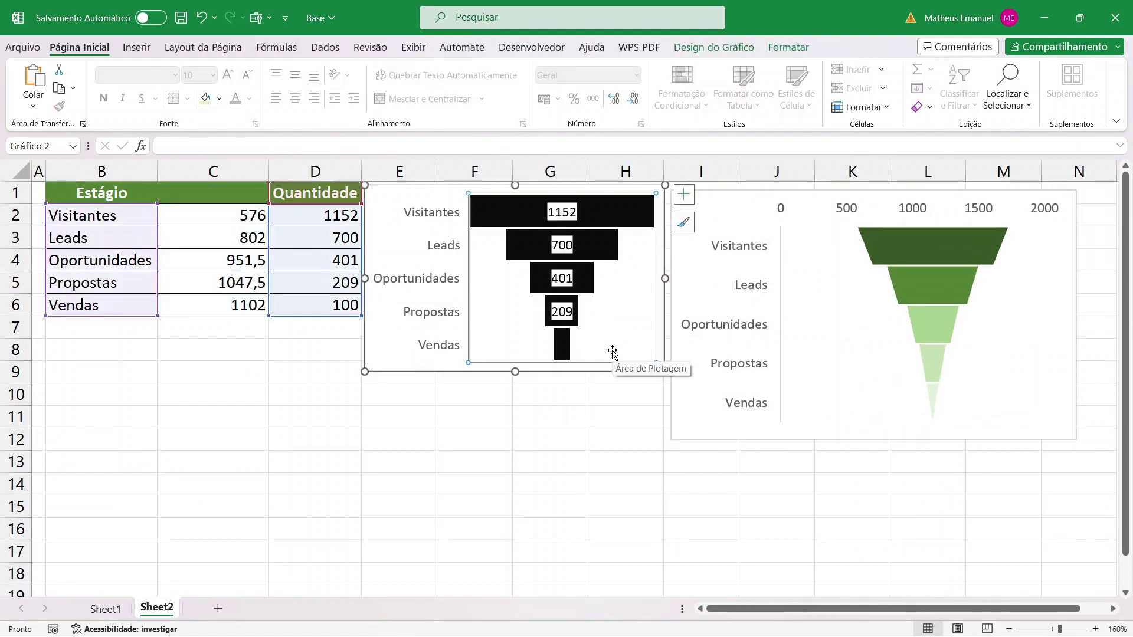
click(636, 373)
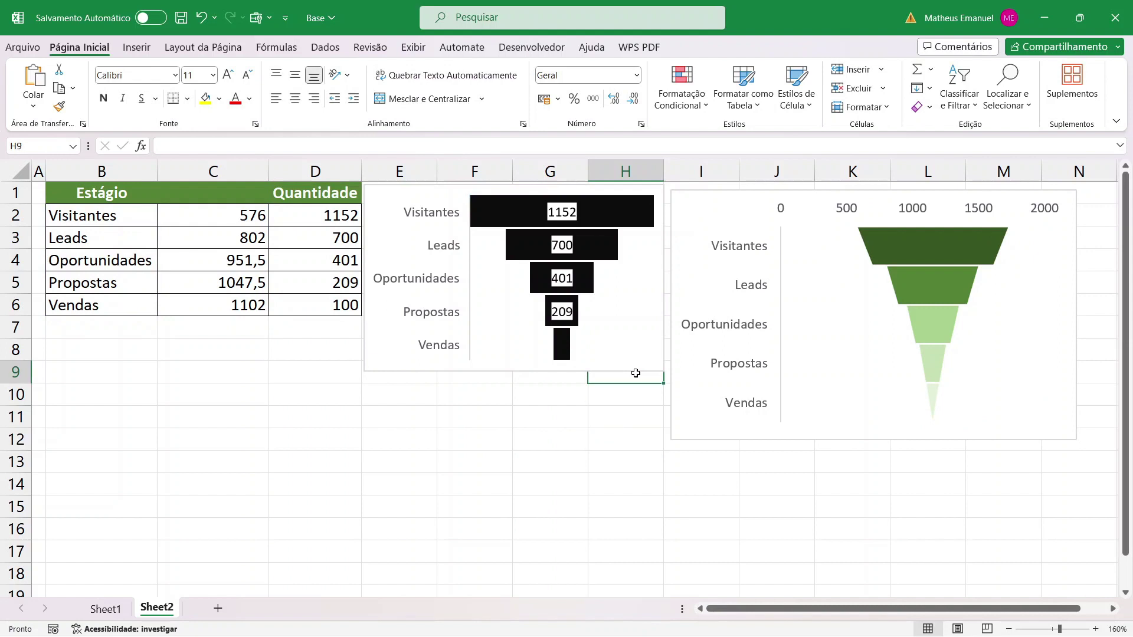
click(621, 367)
key(Delete)
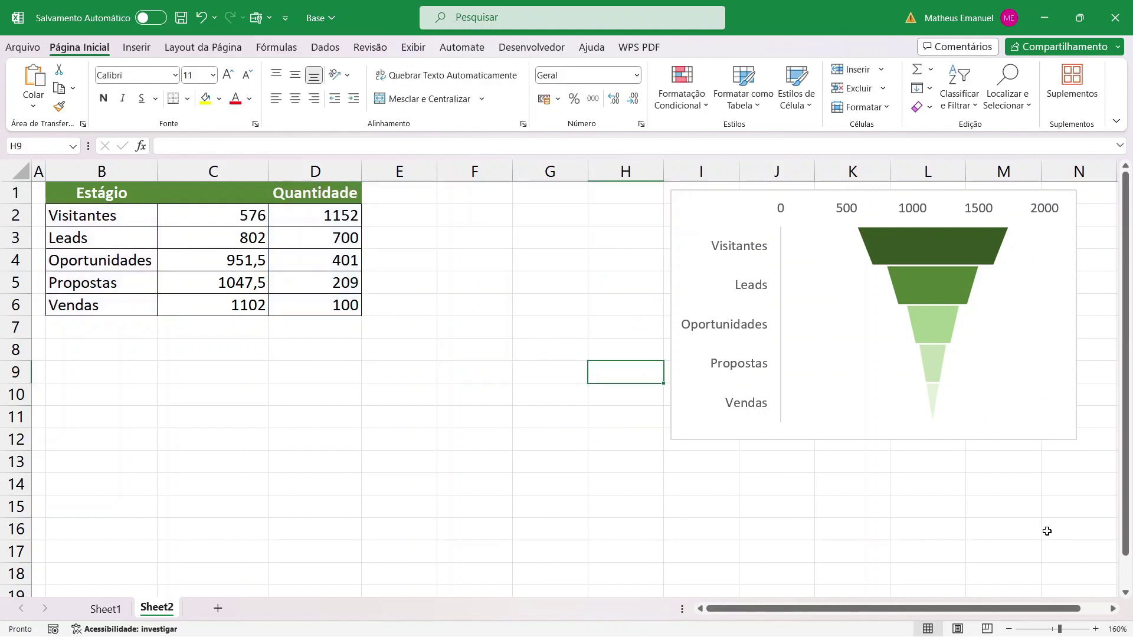
click(882, 333)
click(624, 446)
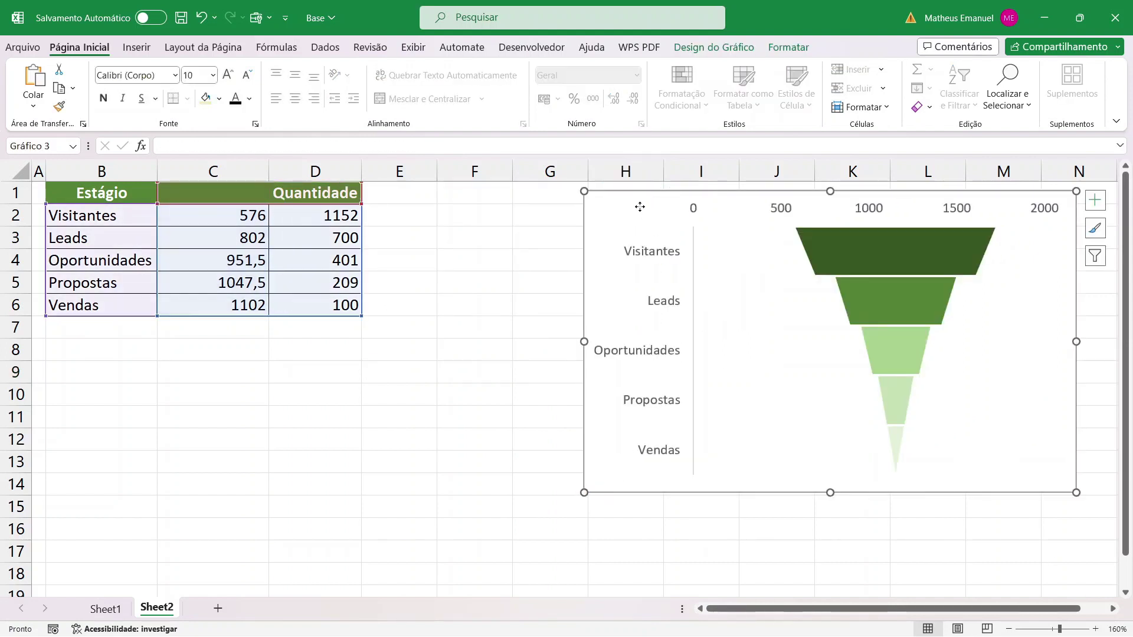
Move the green funnel chart beside the Estágio table, leaving data labels switched off
drag(653, 206, 422, 207)
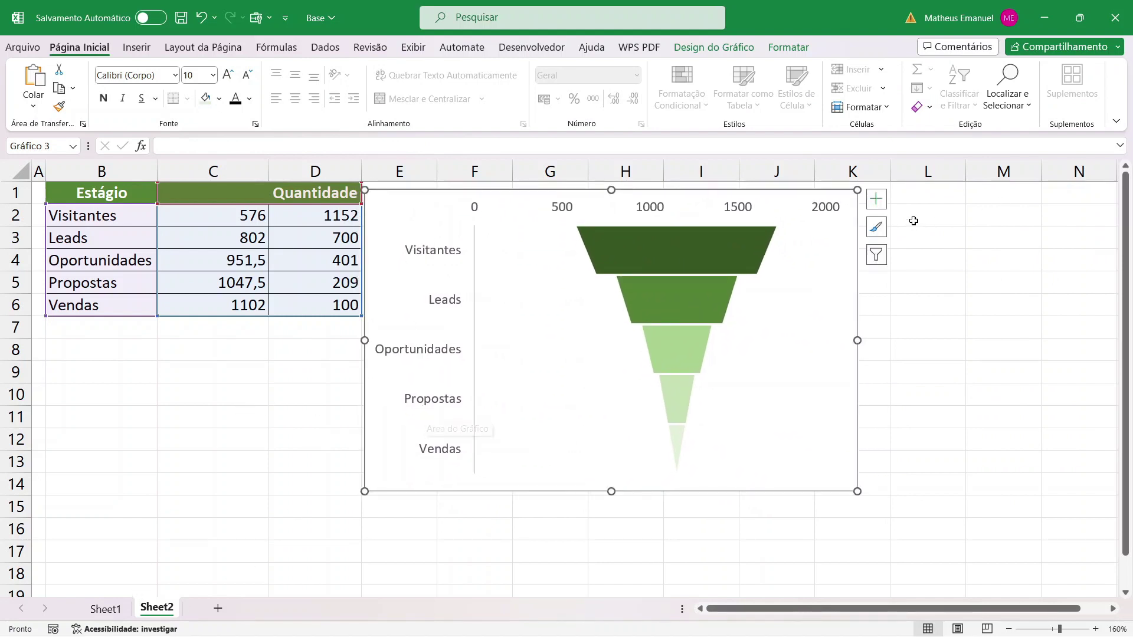
click(877, 199)
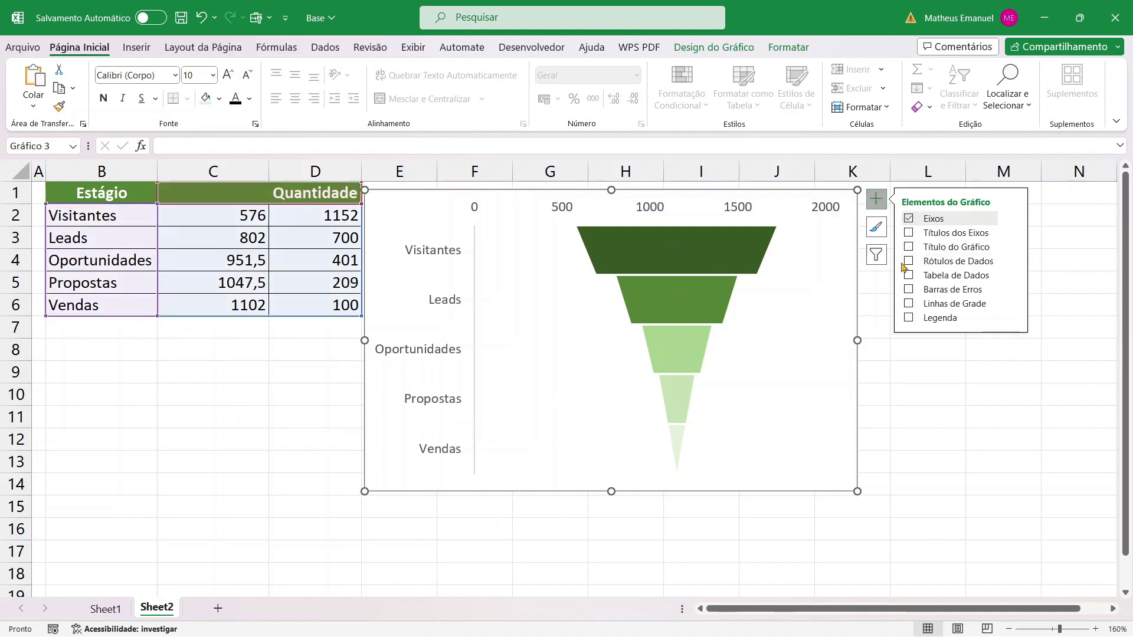
click(905, 263)
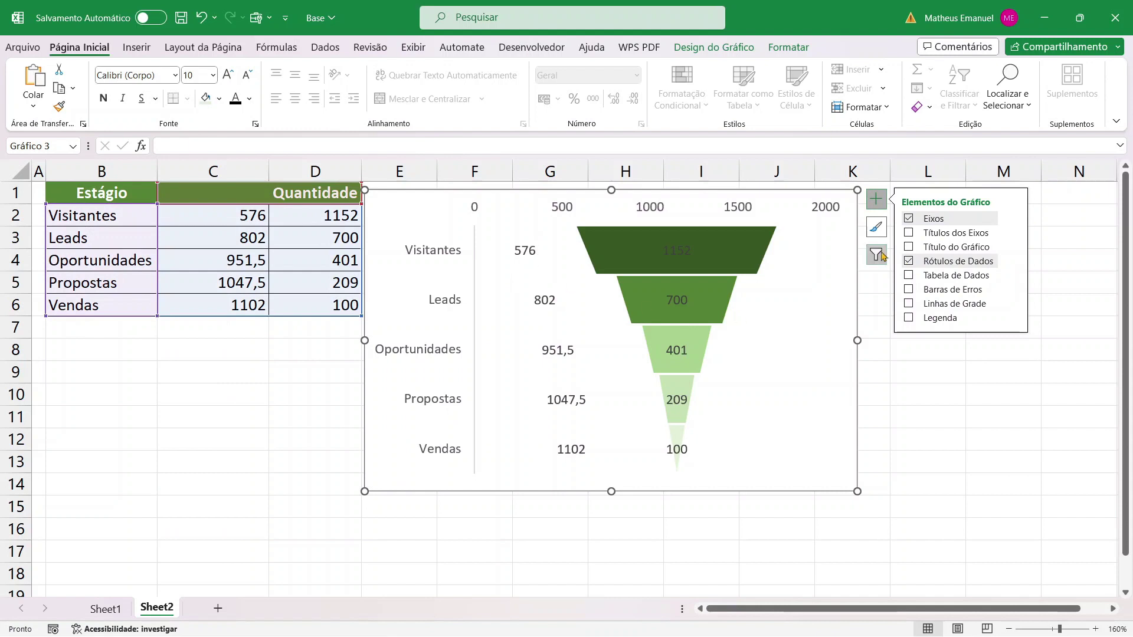
click(909, 263)
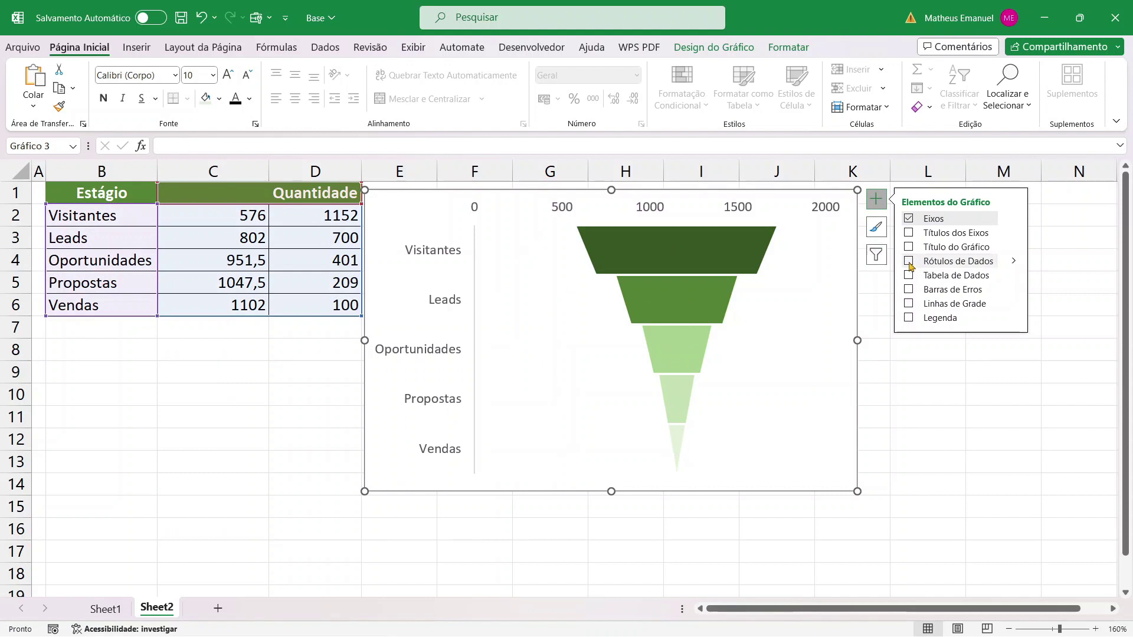
click(918, 415)
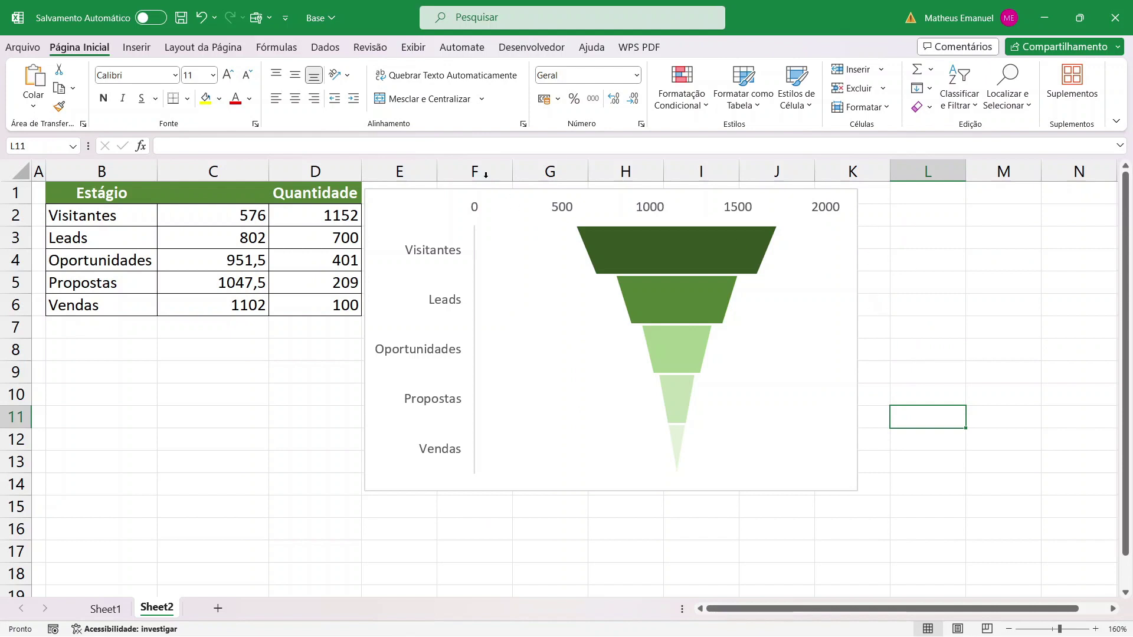
Draw a text box over the Visitantes bar of the funnel chart
click(132, 50)
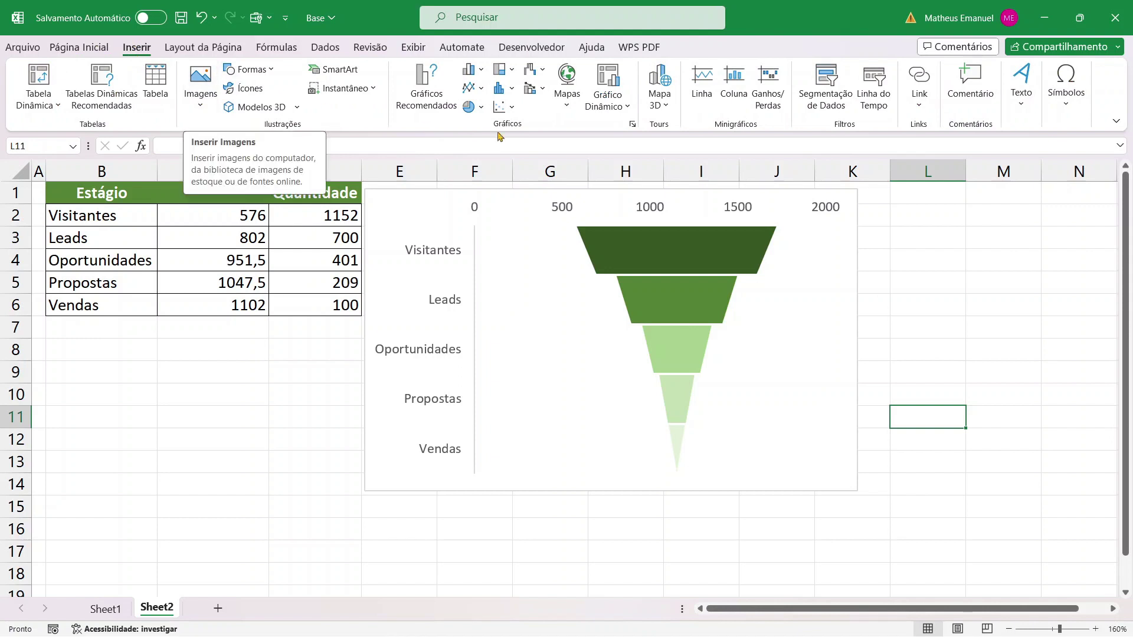
click(271, 70)
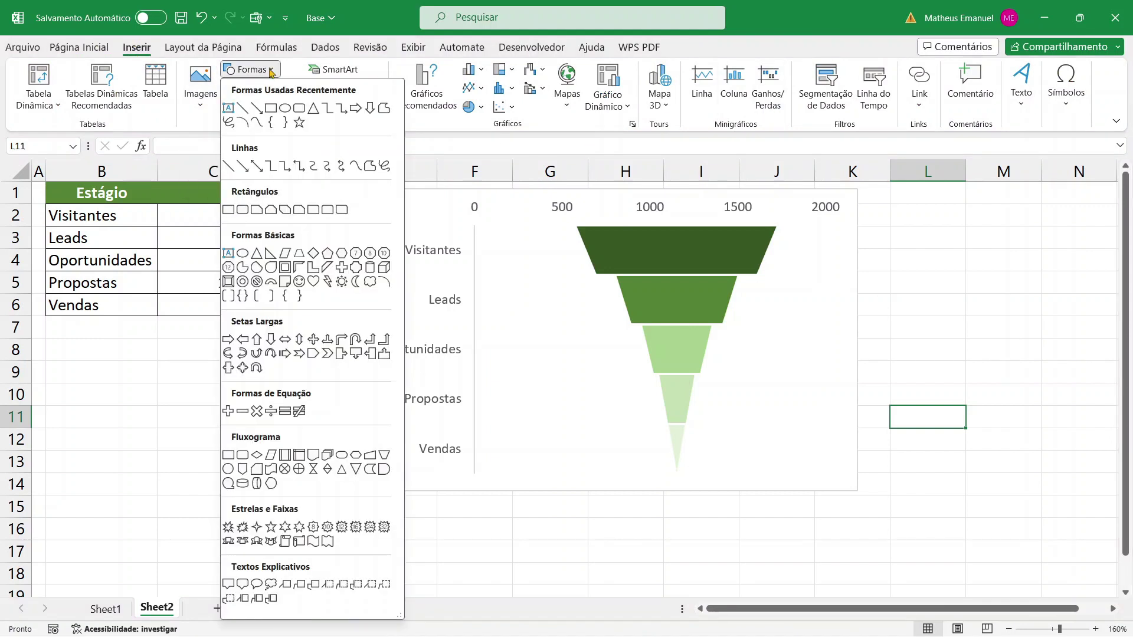
click(229, 108)
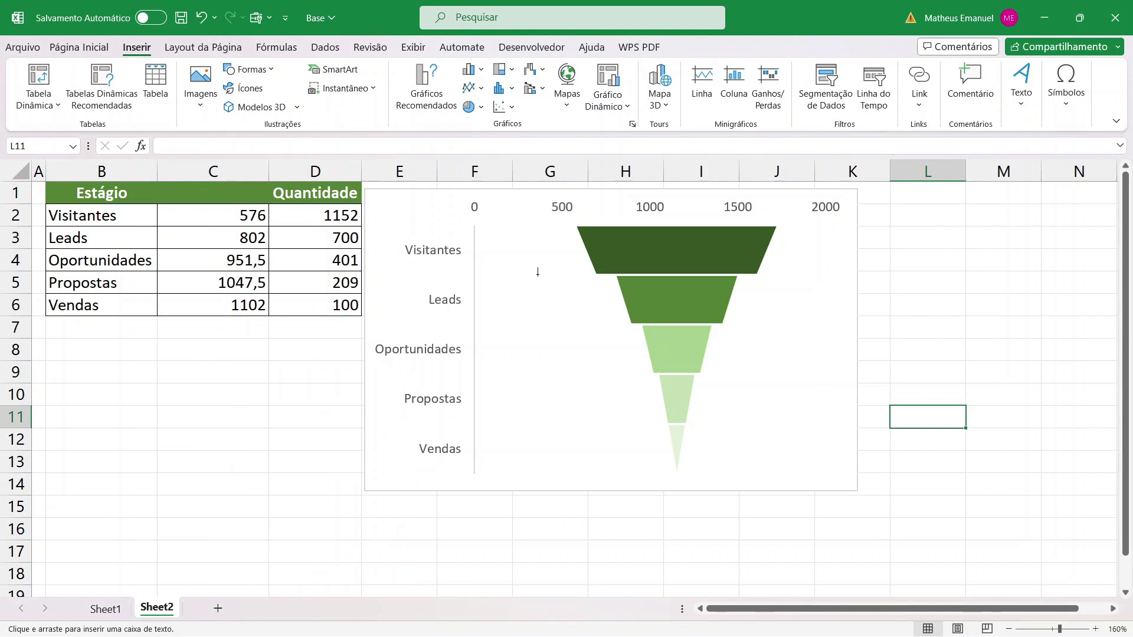
drag(664, 252, 721, 259)
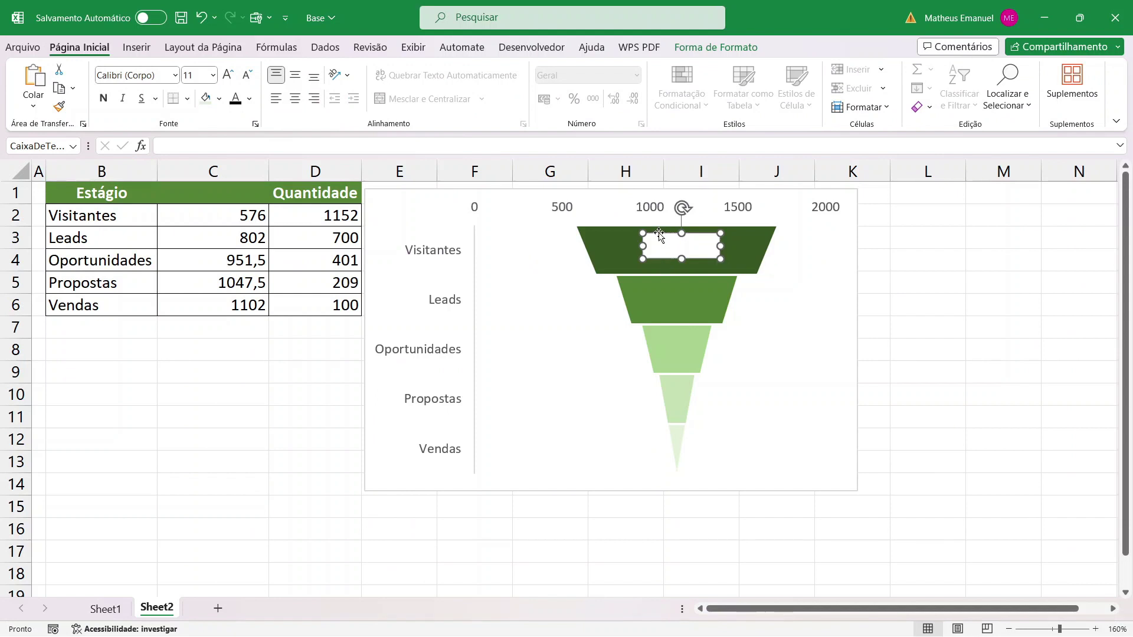
drag(660, 236, 657, 239)
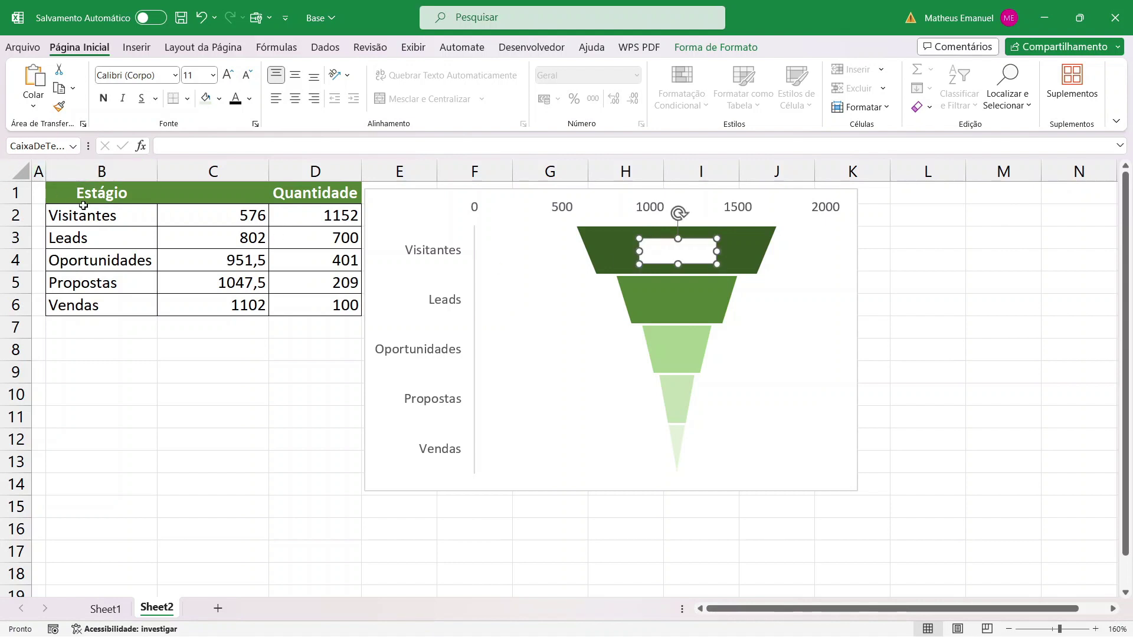
Link the text box to =$D$2 so it shows 1152, middle-aligned and narrowed to fit
click(77, 151)
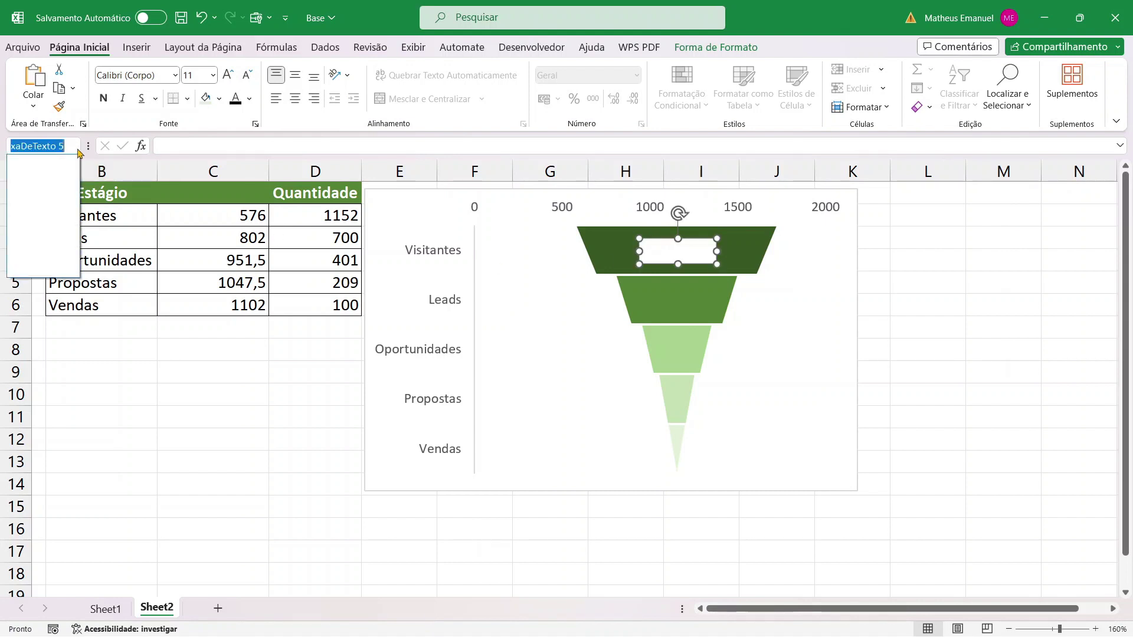
click(77, 151)
click(209, 147)
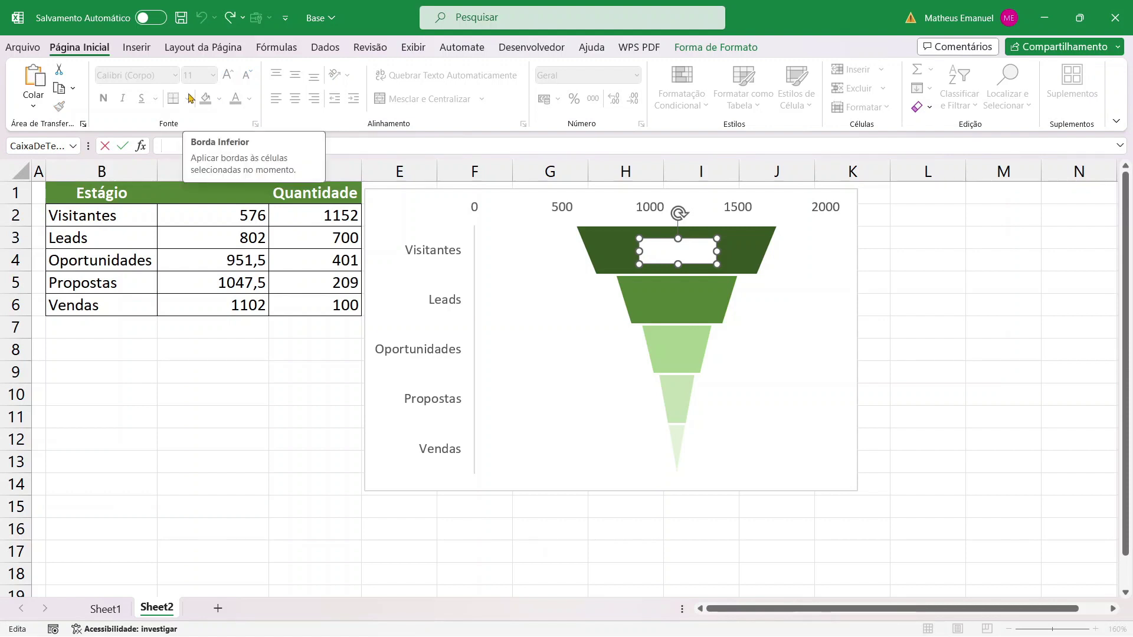
text(=)
click(311, 215)
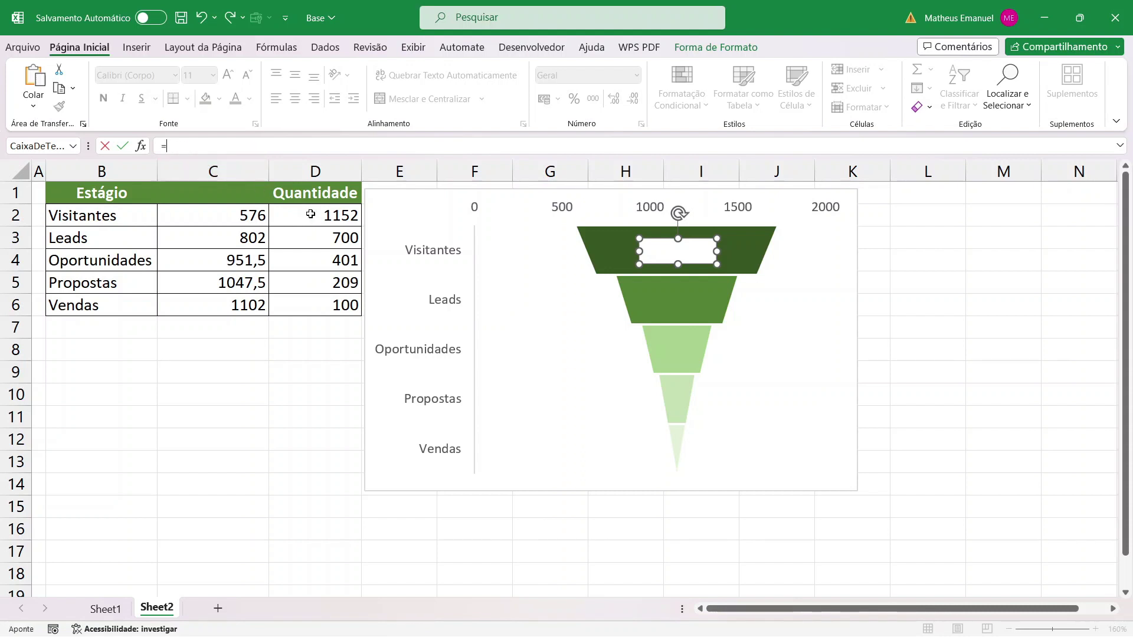
key(Return)
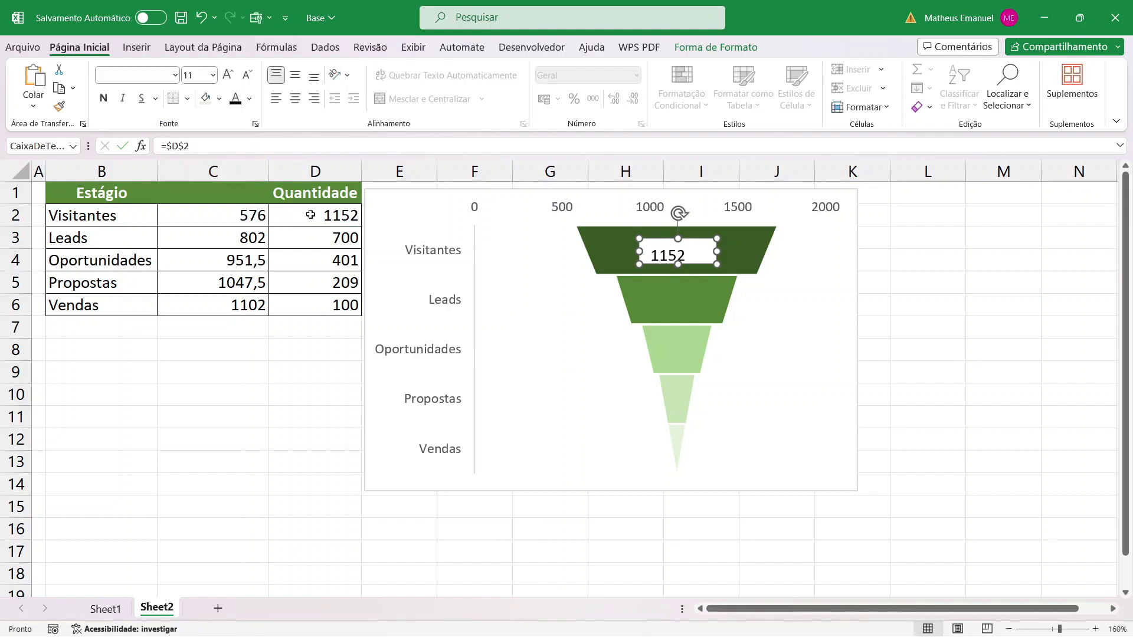
click(295, 81)
drag(717, 251, 693, 246)
Change the Visitantes quantity in D2 to 1250
click(318, 218)
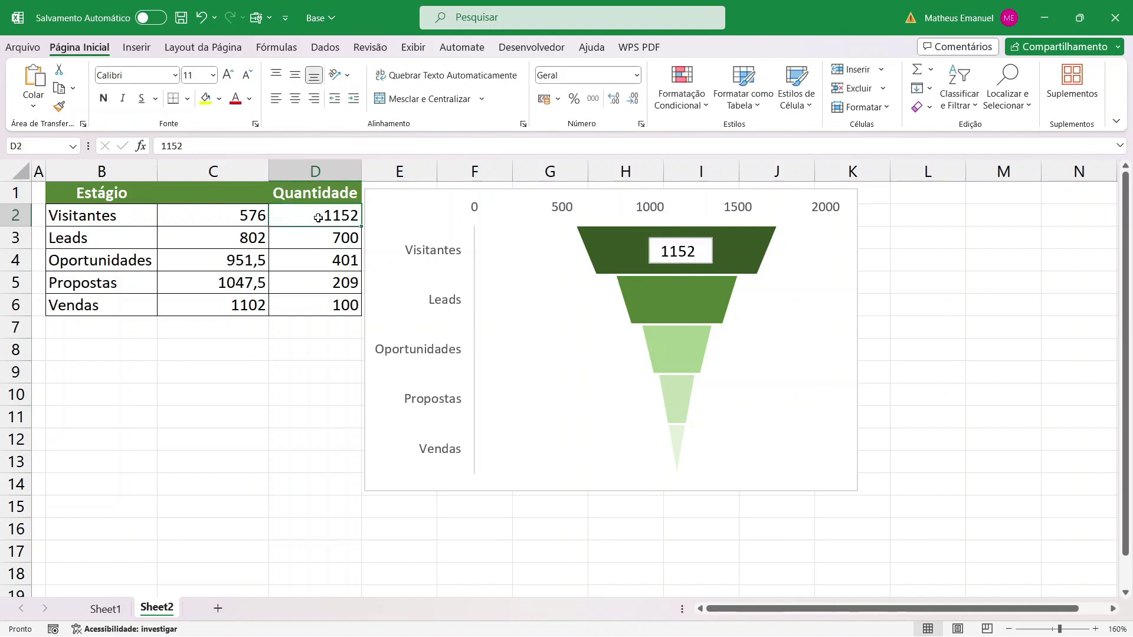
text(1250)
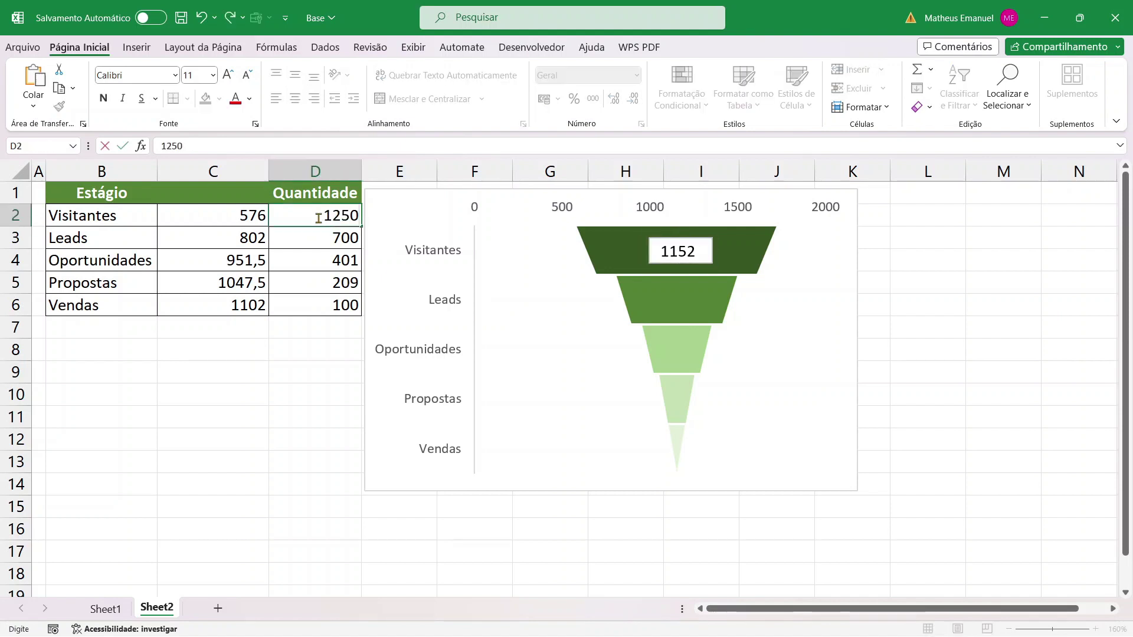
key(Return)
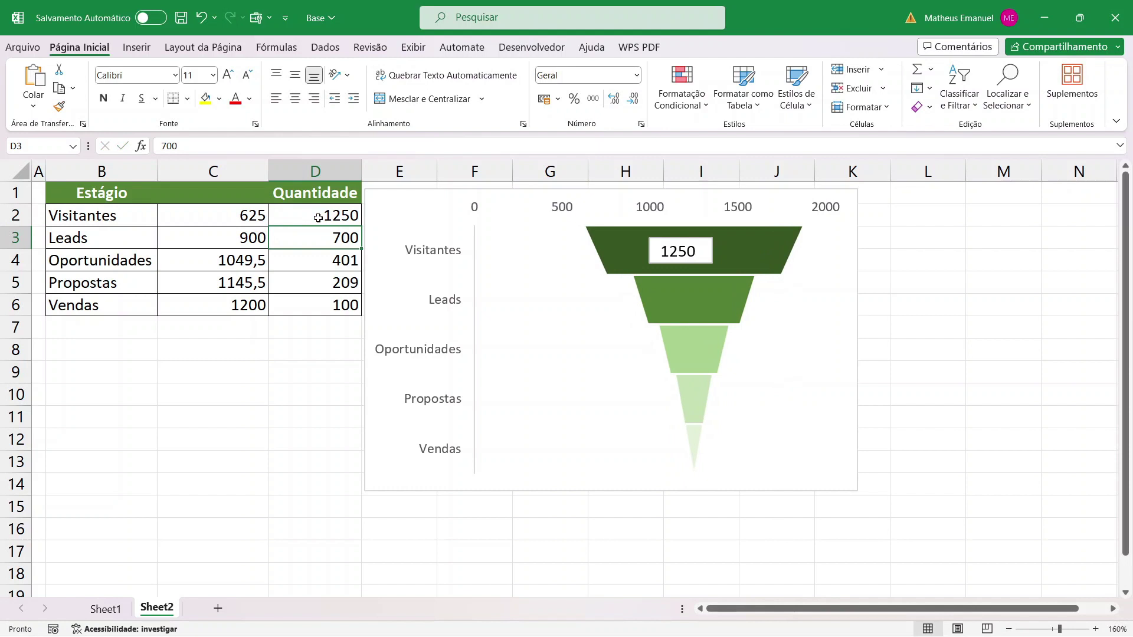
Recentre the linked 1250 text box on the Visitantes bar and bring up Shape Format
click(689, 244)
drag(689, 240, 702, 235)
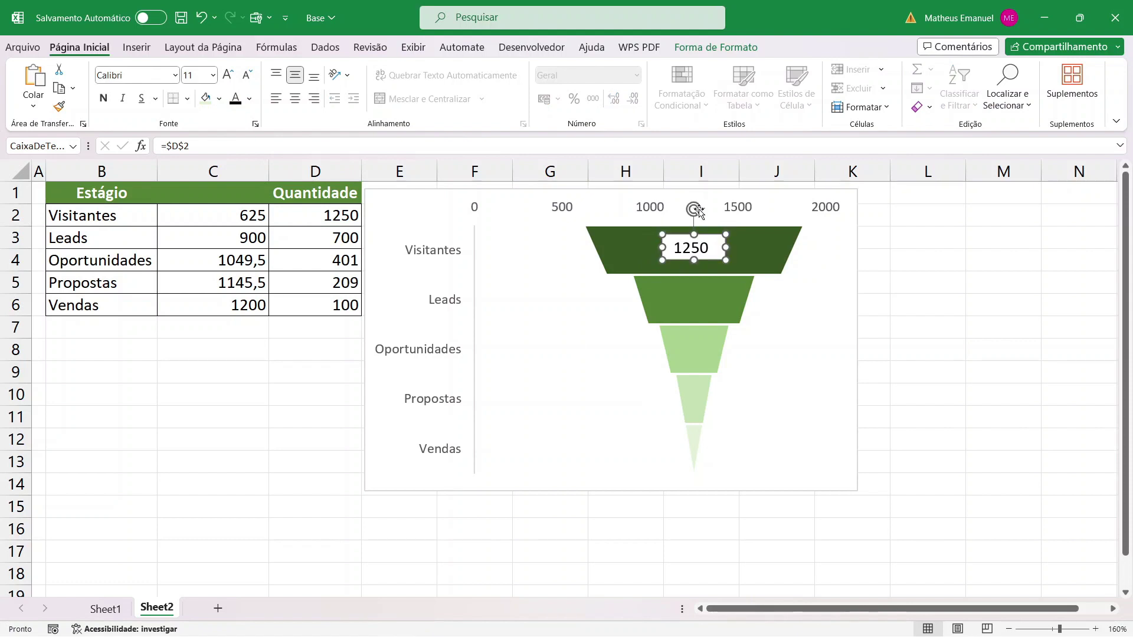
click(723, 48)
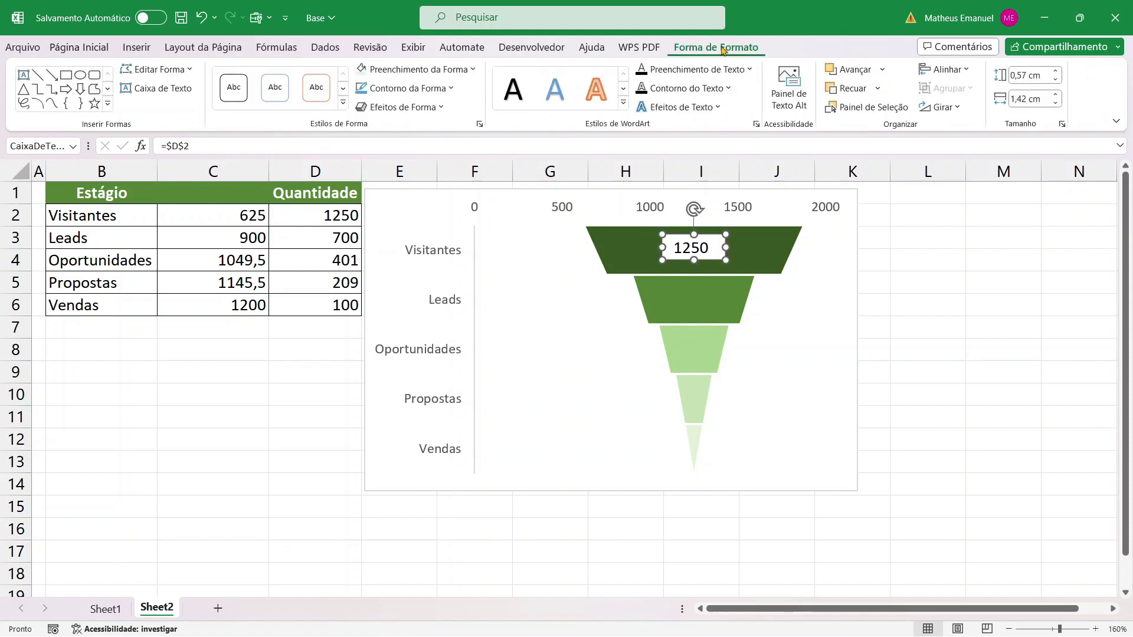